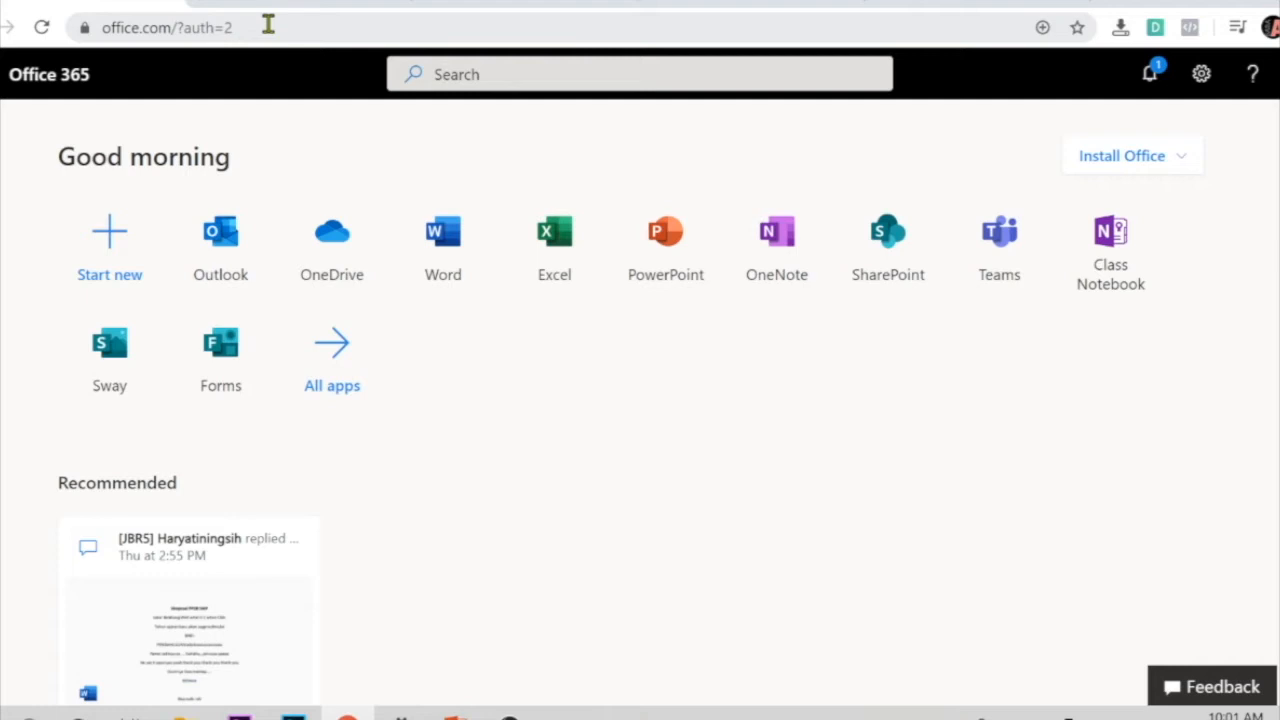
# Open the Forms app from the Office 365 home page.
pyautogui.click(268, 24)
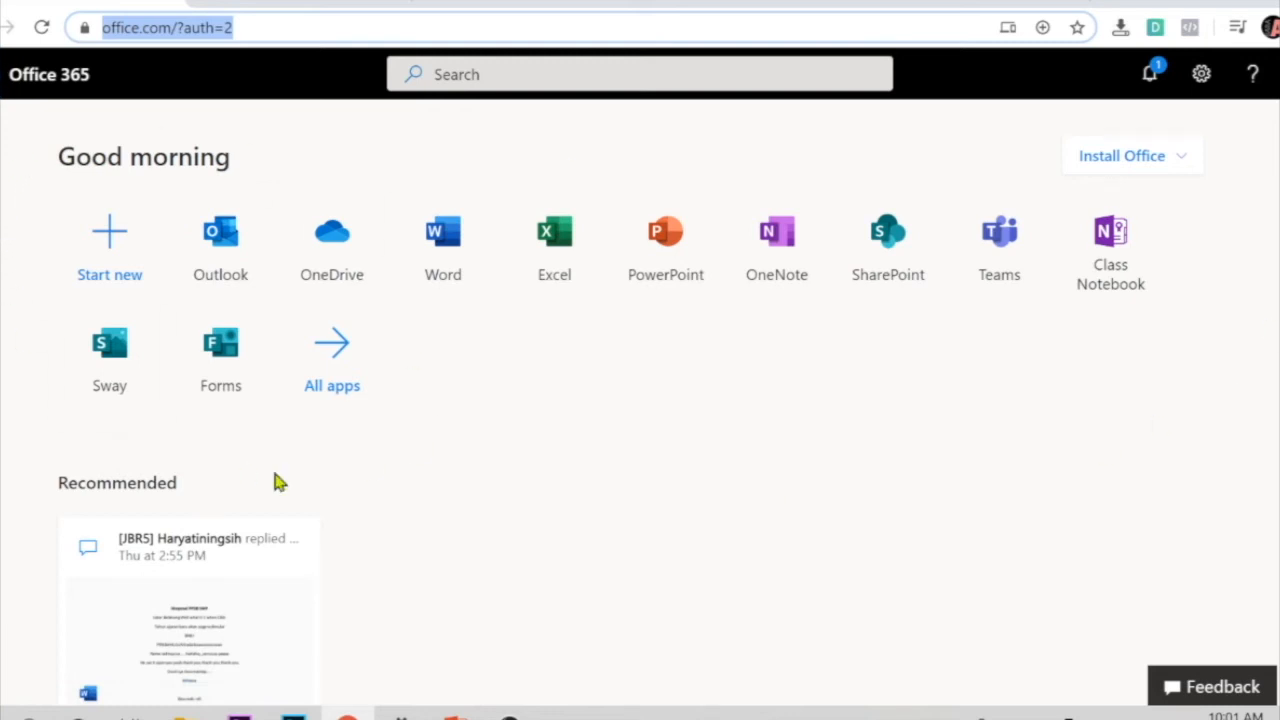
pyautogui.click(215, 360)
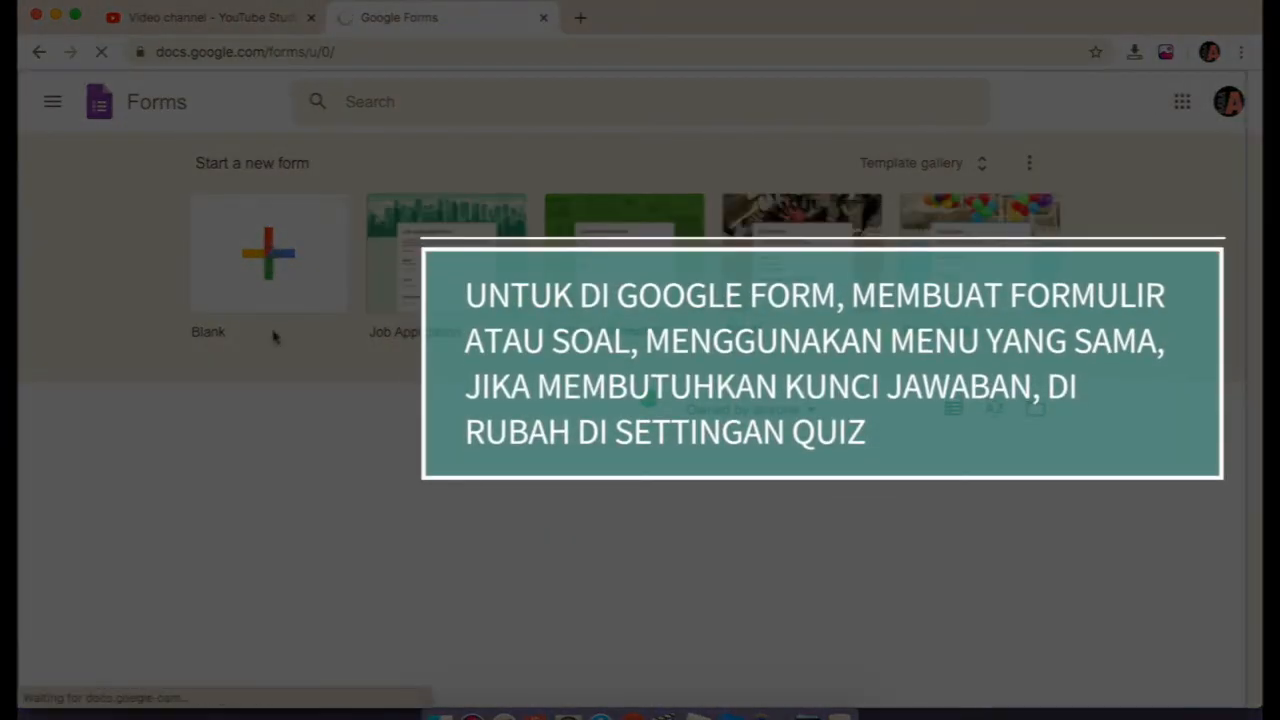
# Switch to Google Forms, create a blank form and toggle its "Make this a quiz" setting.
pyautogui.click(280, 262)
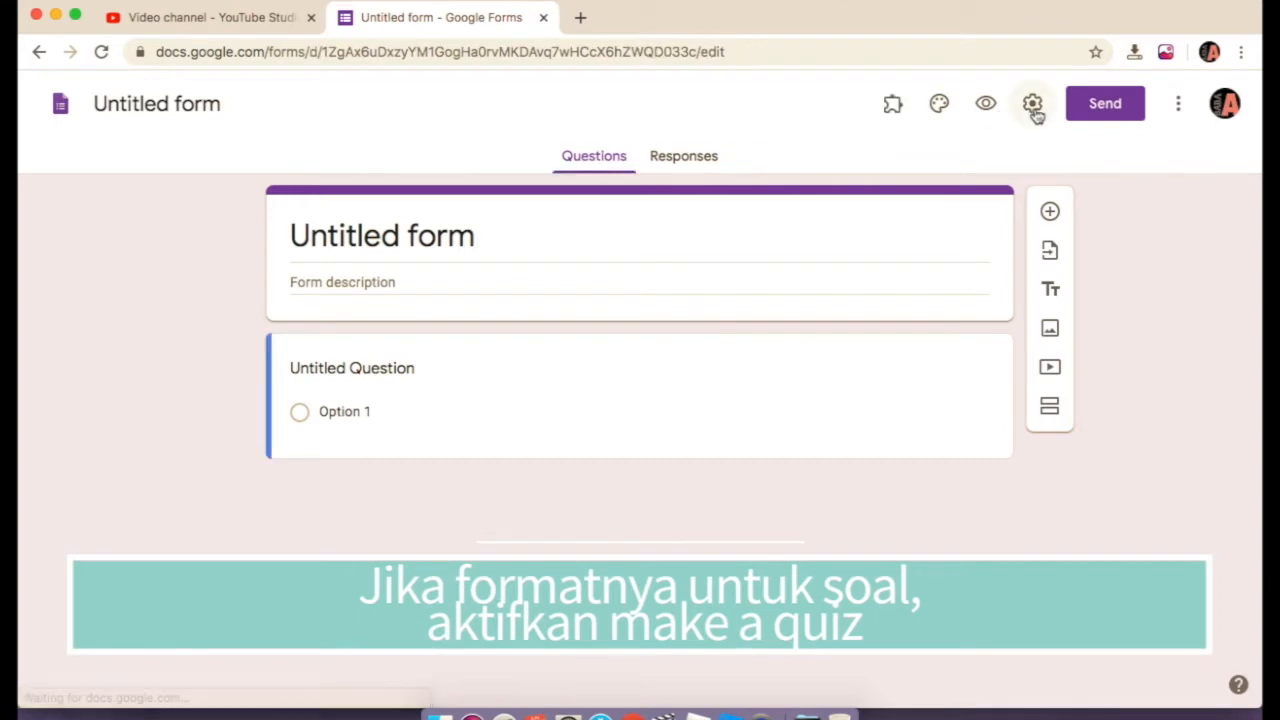
pyautogui.click(1033, 106)
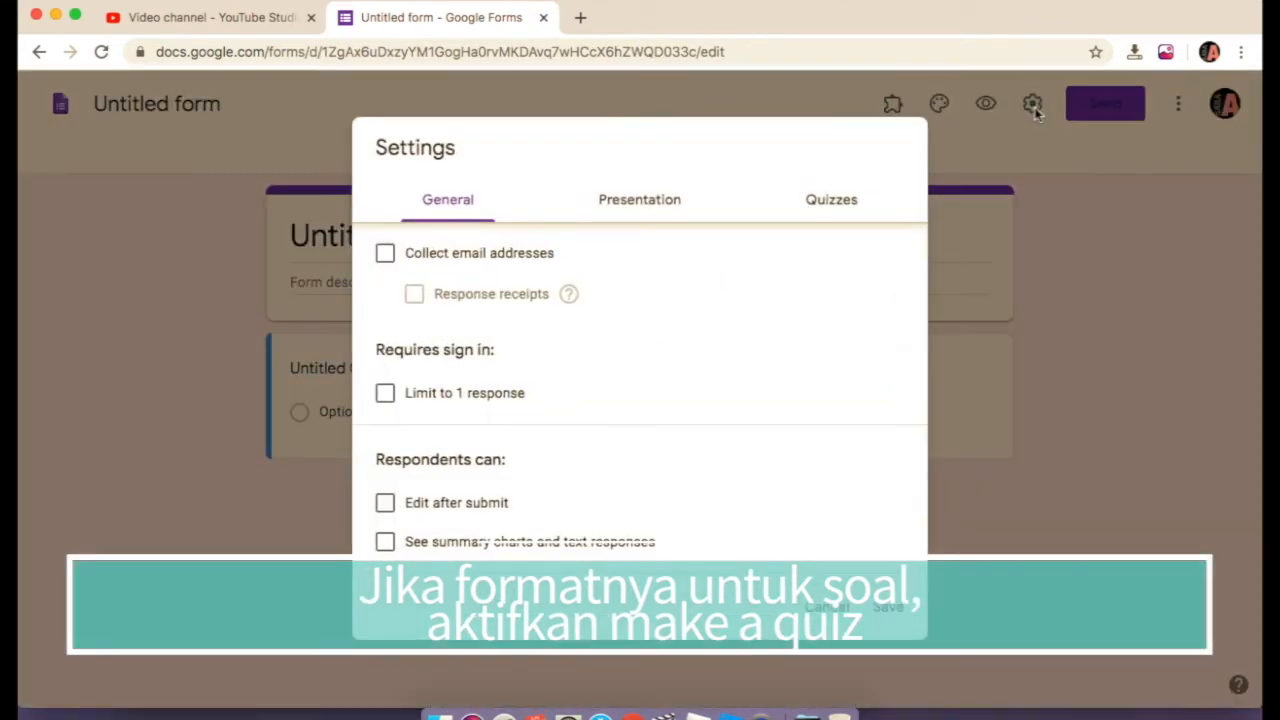
pyautogui.click(826, 208)
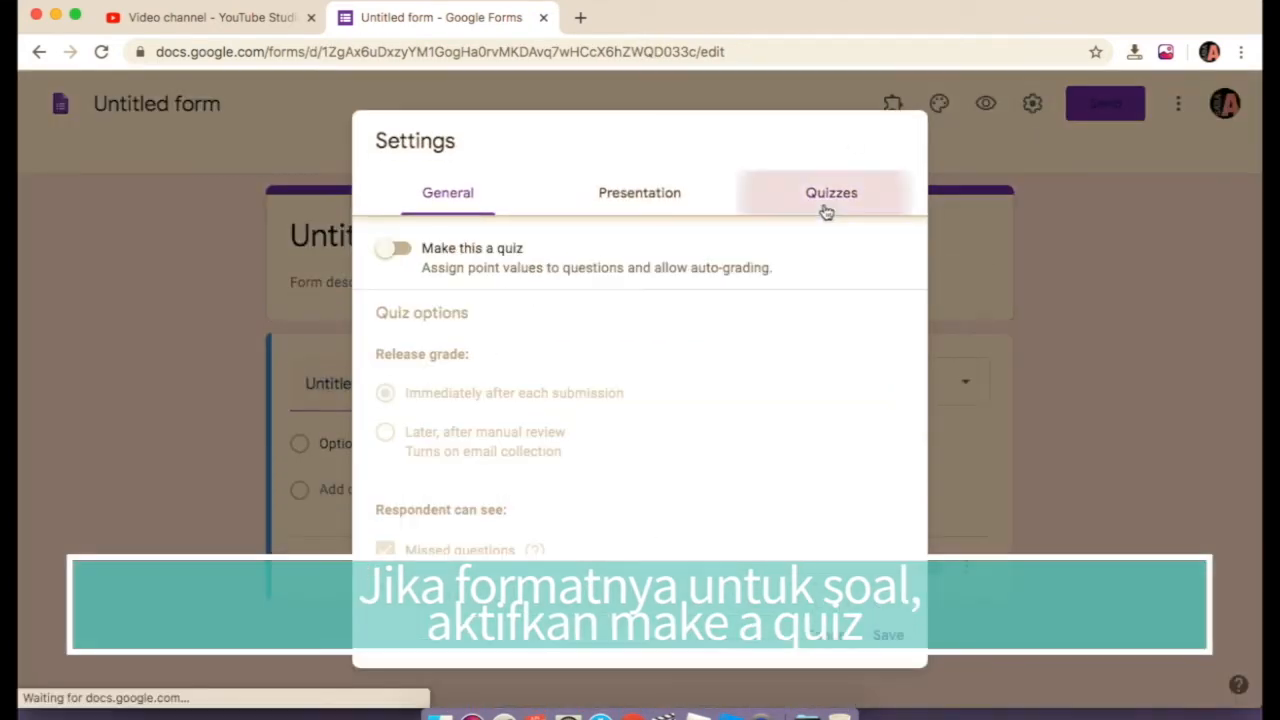
pyautogui.click(402, 250)
pyautogui.click(391, 256)
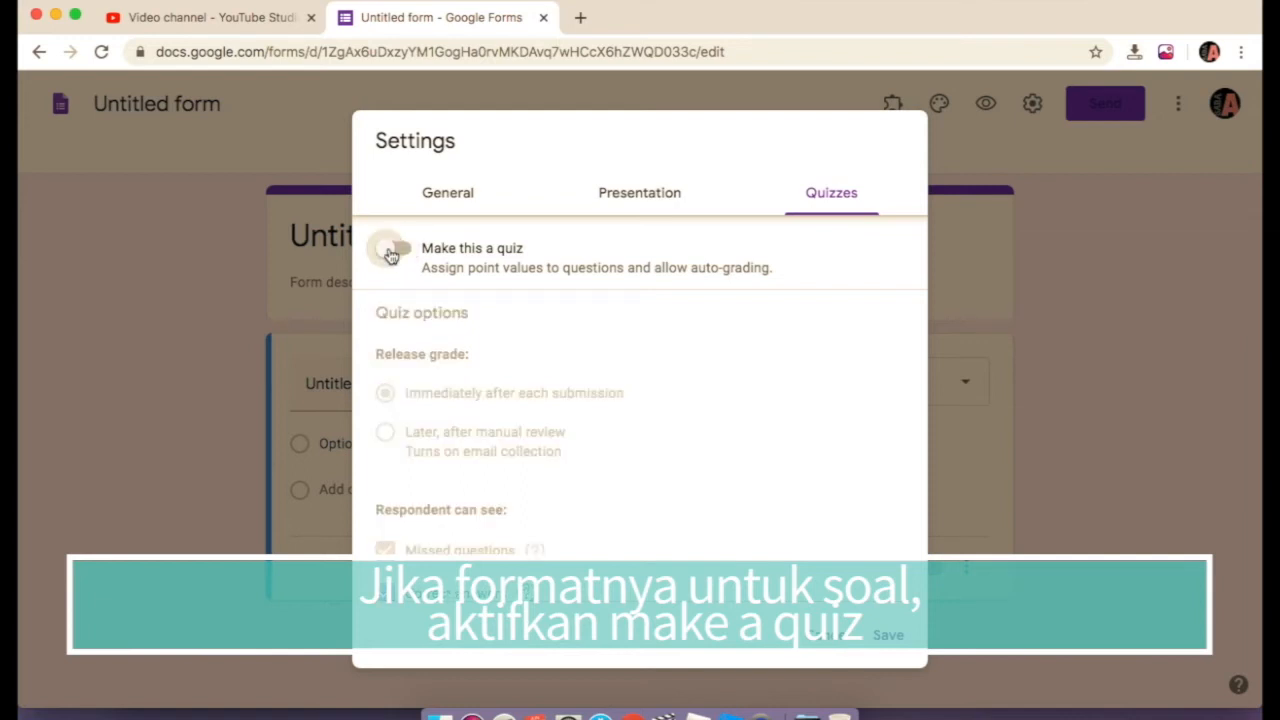
pyautogui.click(400, 252)
pyautogui.click(395, 252)
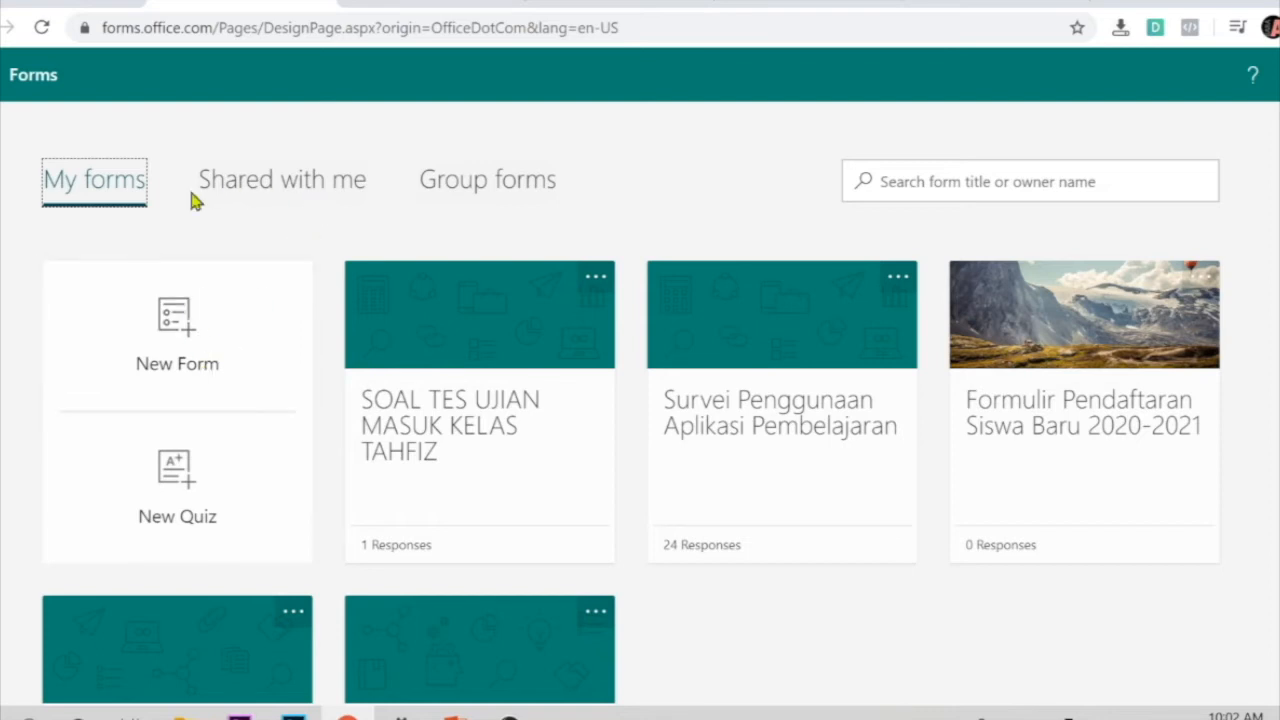
# Switch to Microsoft Forms, create a new blank form and return to the My forms overview.
pyautogui.click(197, 351)
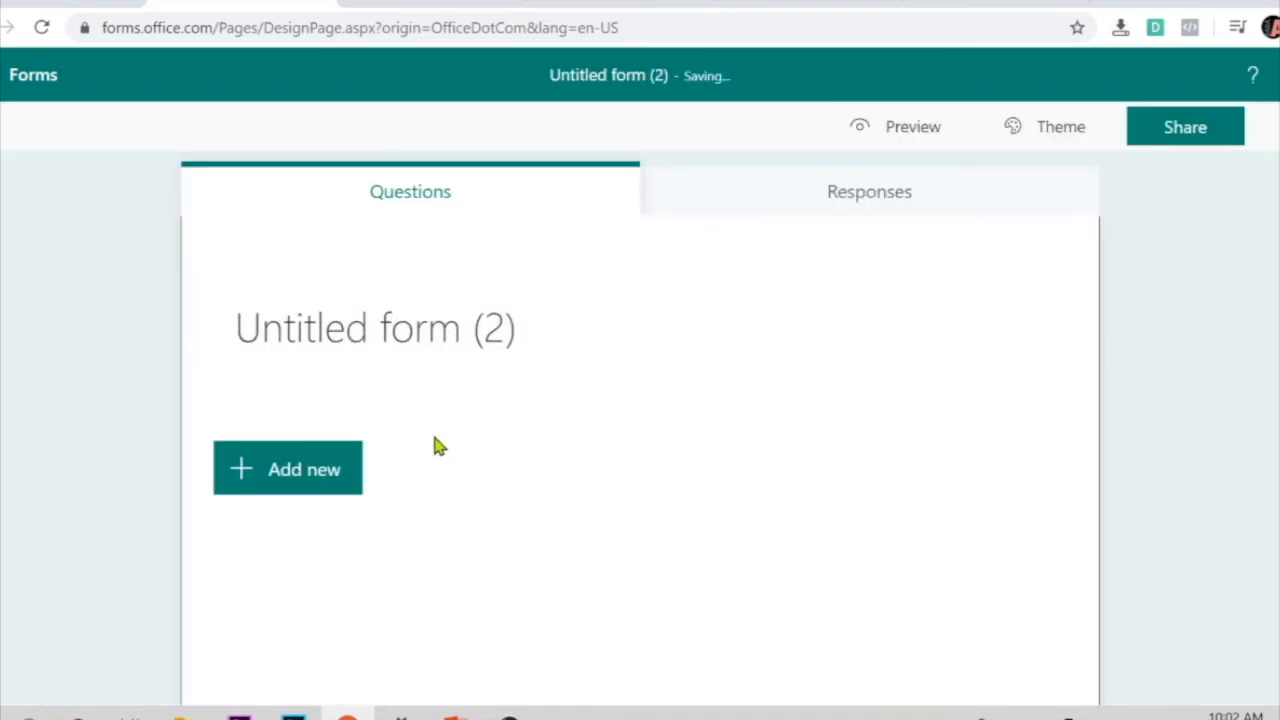
pyautogui.click(428, 345)
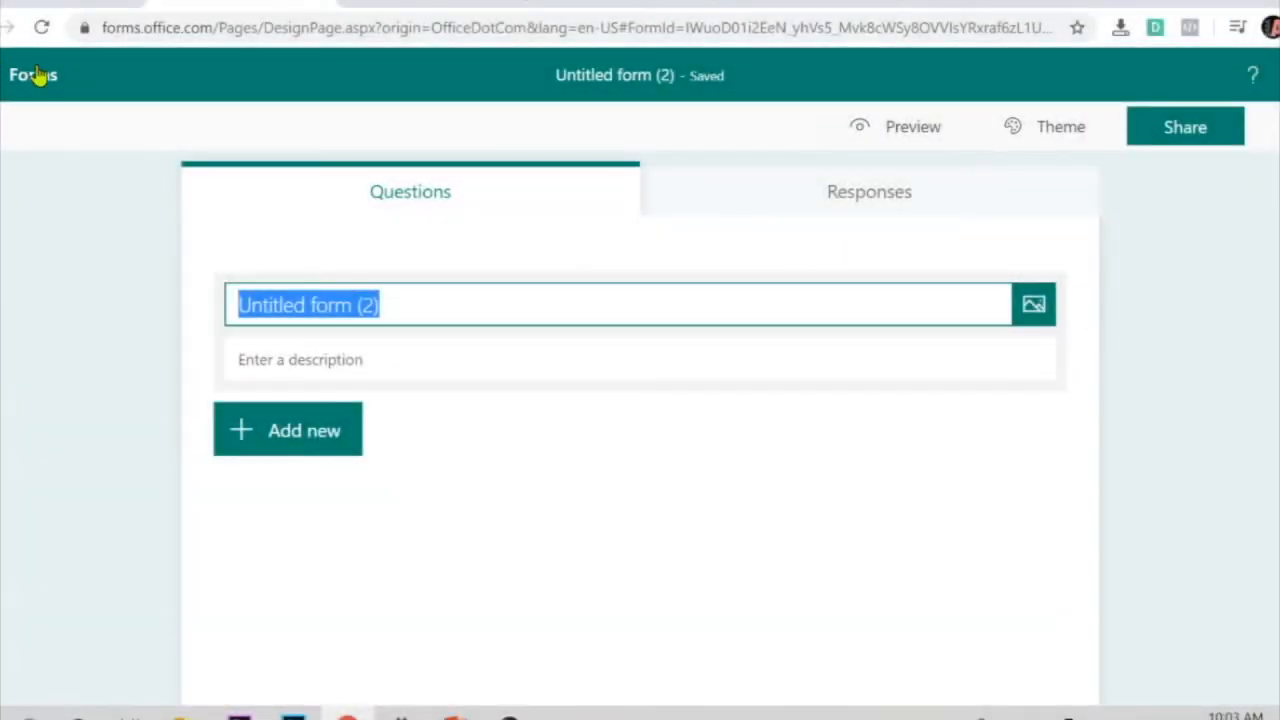
pyautogui.click(37, 76)
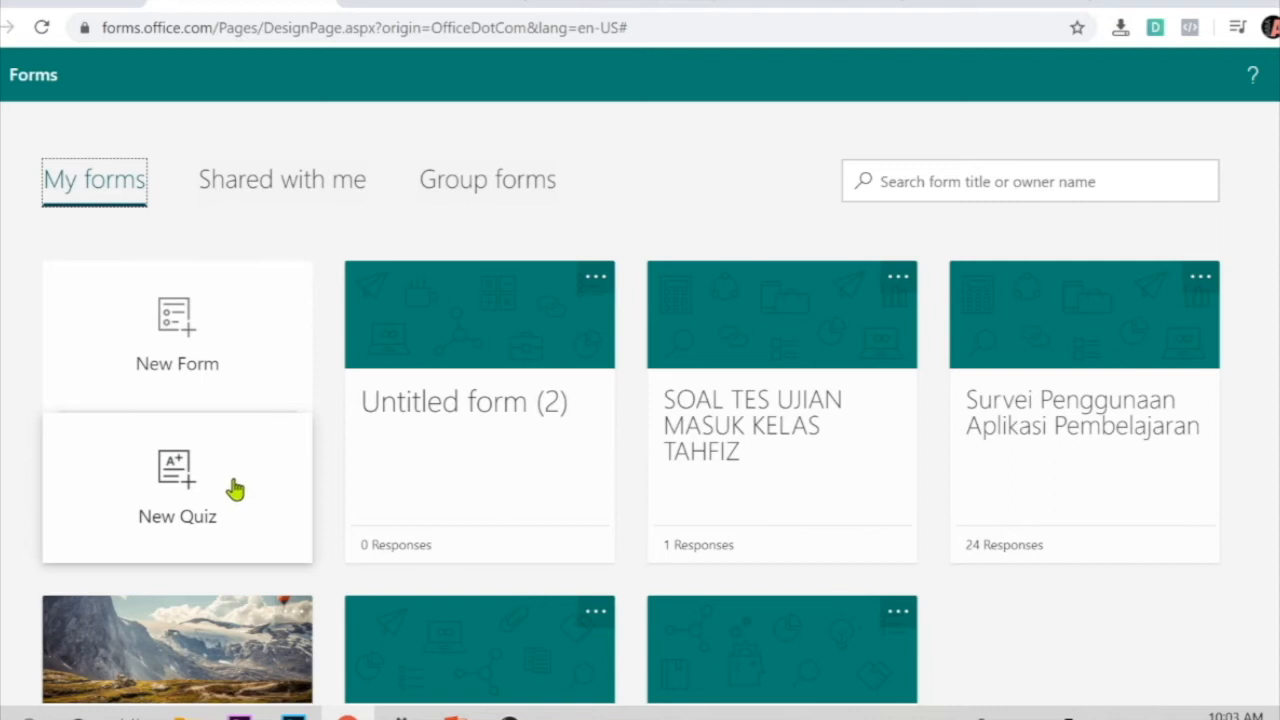
# Create a new quiz titled "Soal Bahasa" with the description "SDIT AL HUSNAYAIN".
pyautogui.click(183, 510)
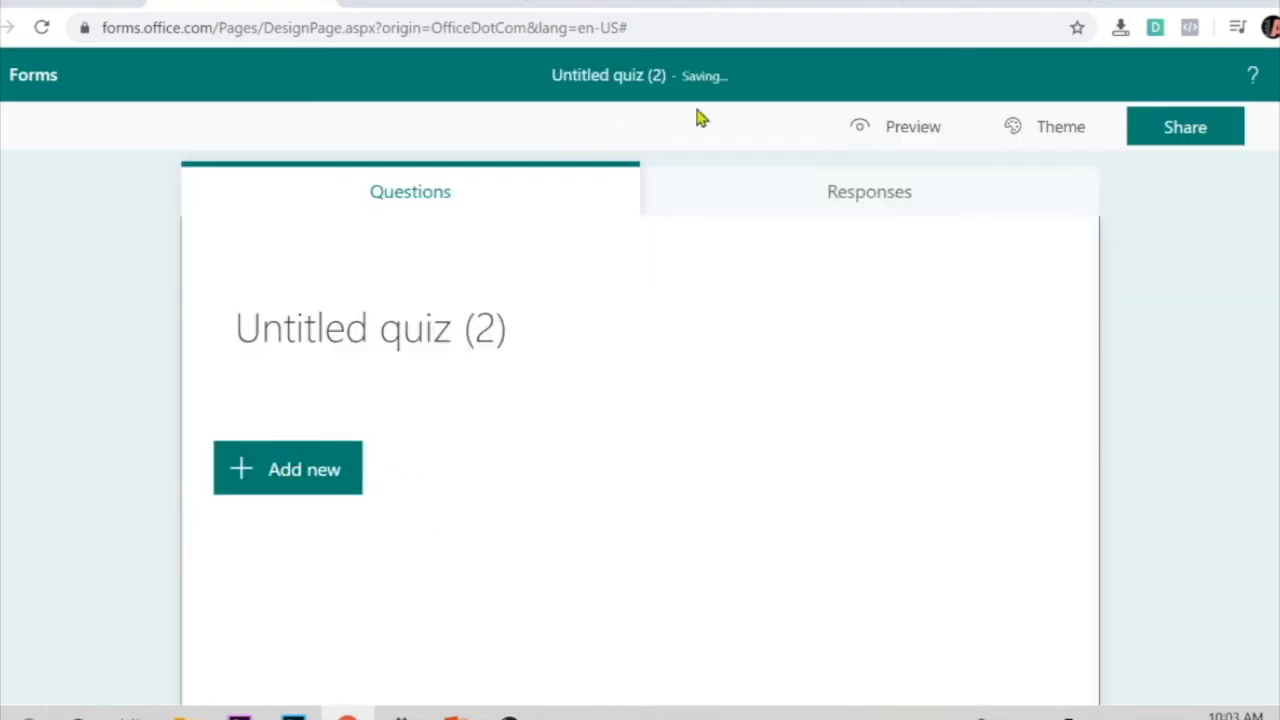
pyautogui.click(510, 350)
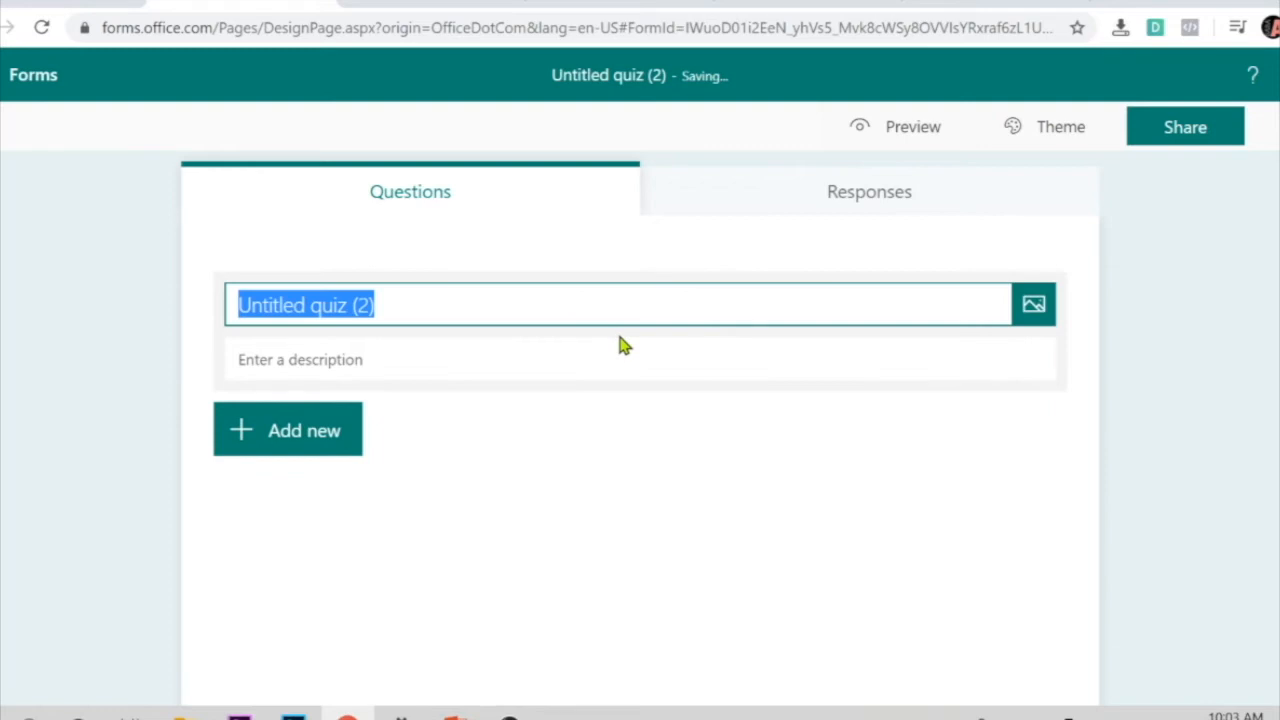
pyautogui.write('Soal Bahasa')
pyautogui.click(340, 359)
pyautogui.write('SDIT AL HUSNAYAIN')
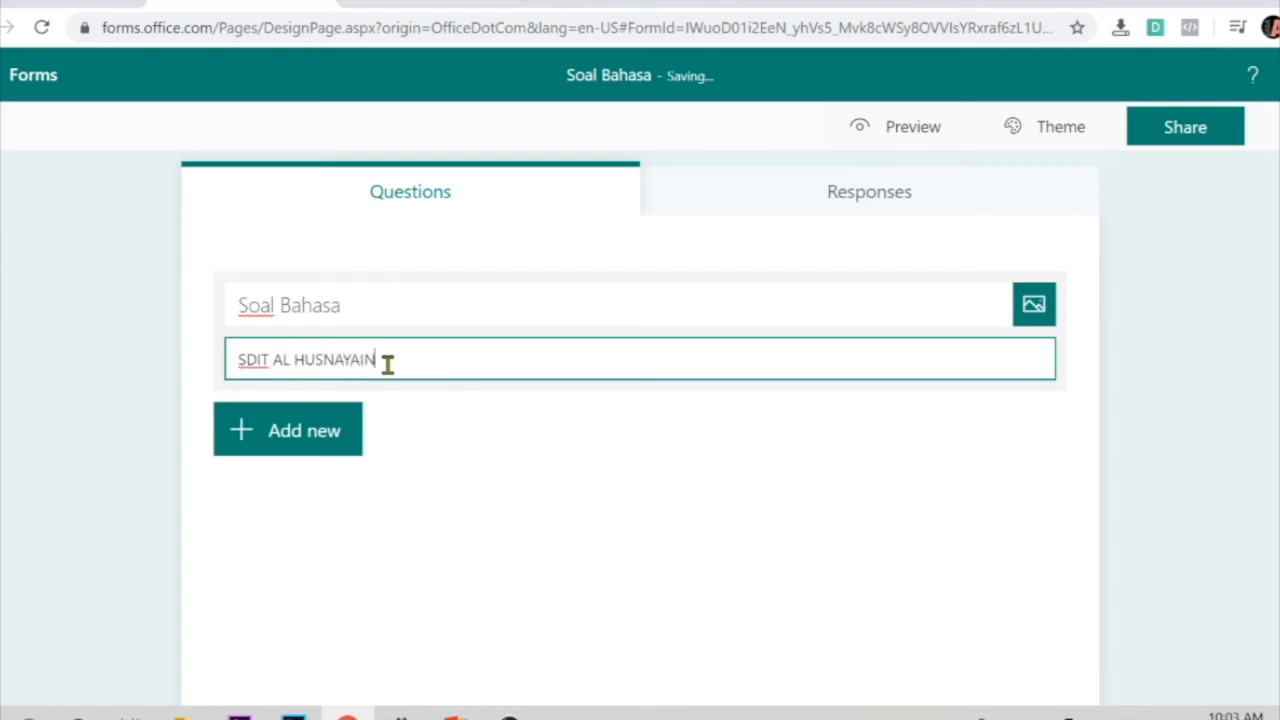
# Examine the question types available for the quiz, including the additional types beyond Choice, Text, Rating and Date.
pyautogui.click(329, 449)
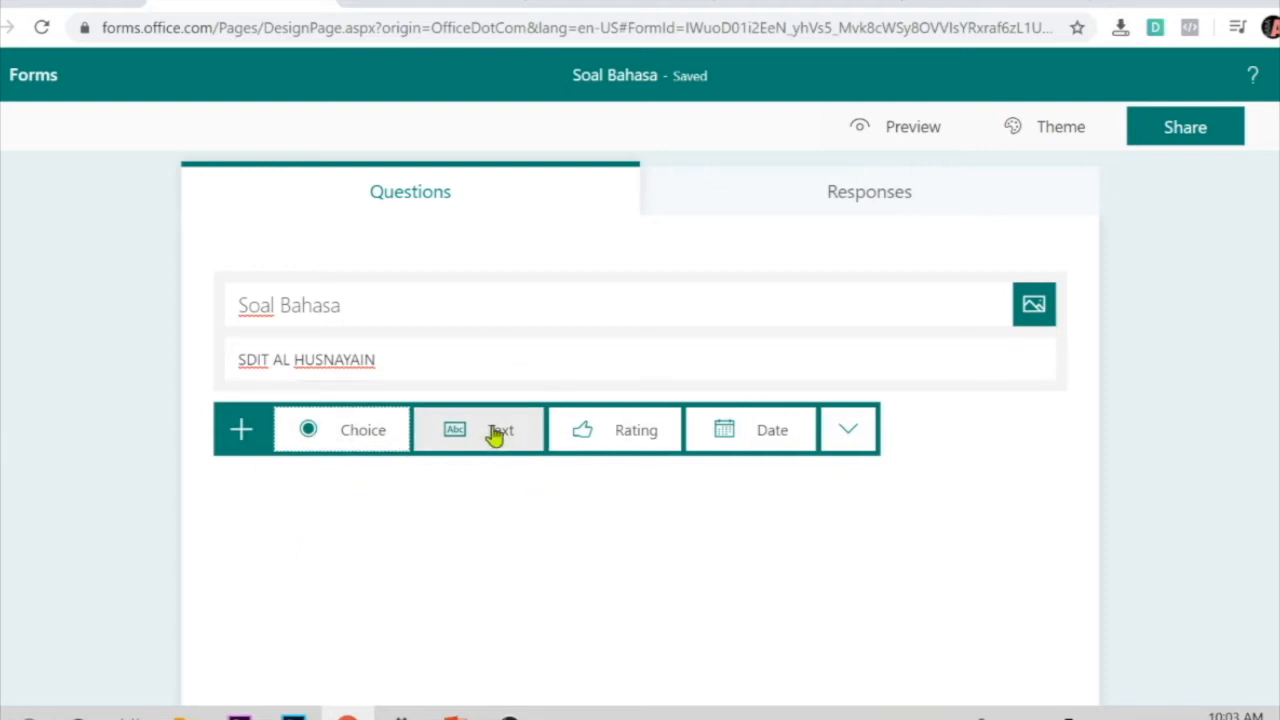
pyautogui.click(855, 432)
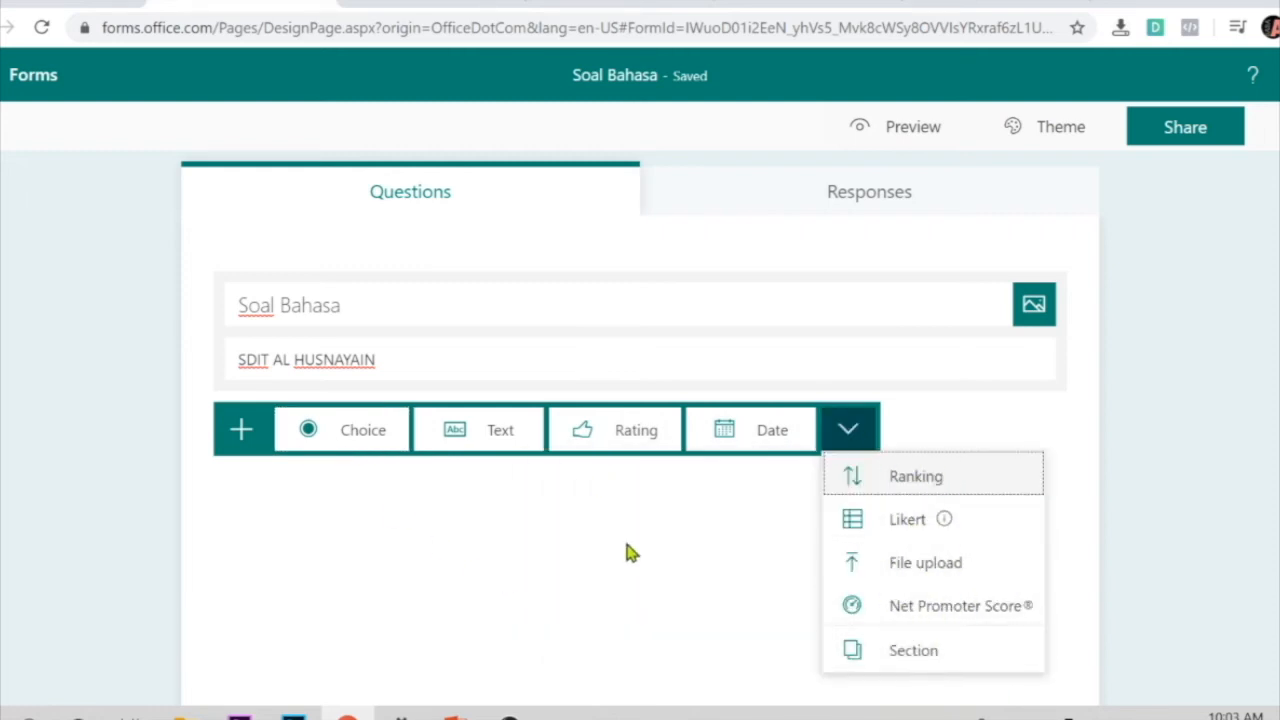
pyautogui.click(478, 542)
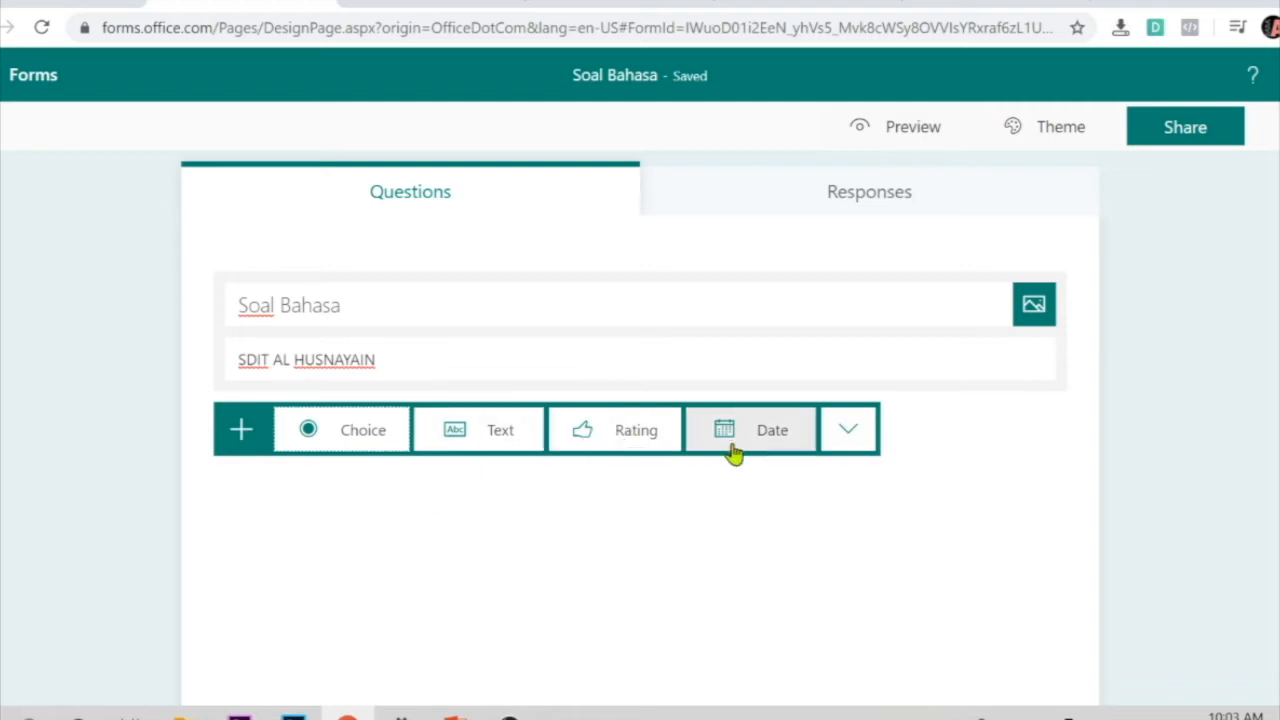
pyautogui.click(843, 438)
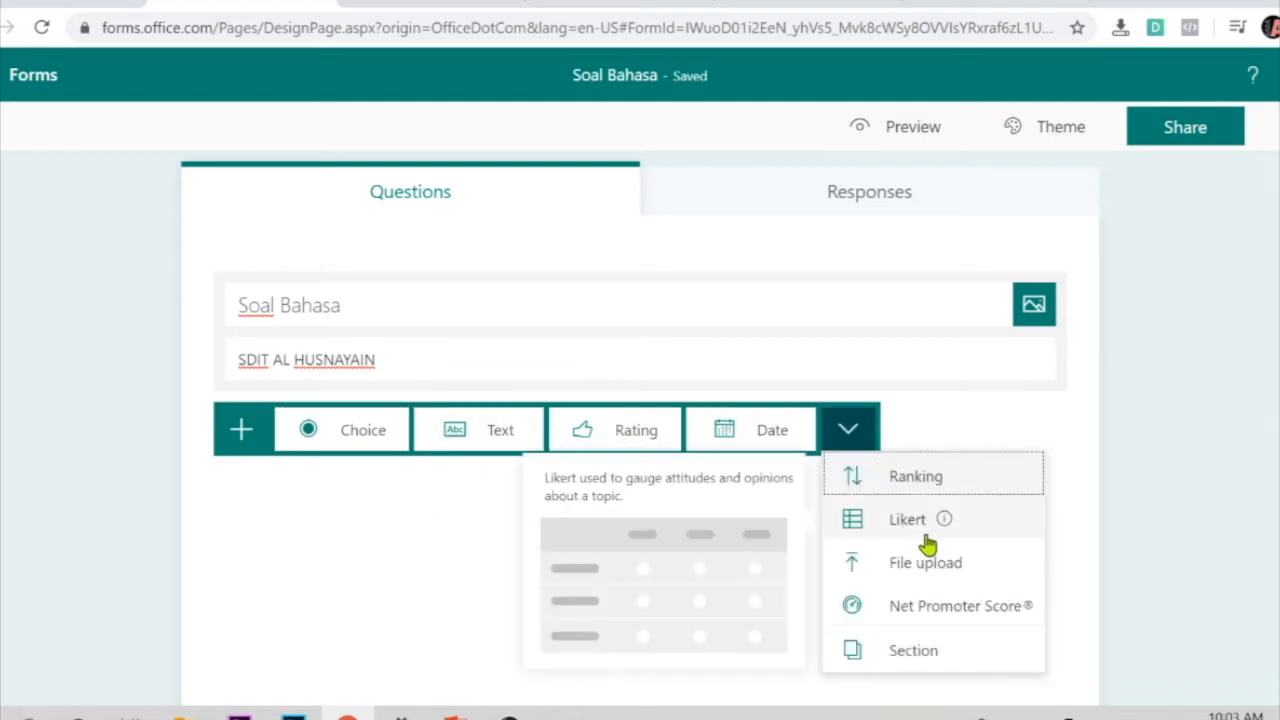
pyautogui.click(677, 550)
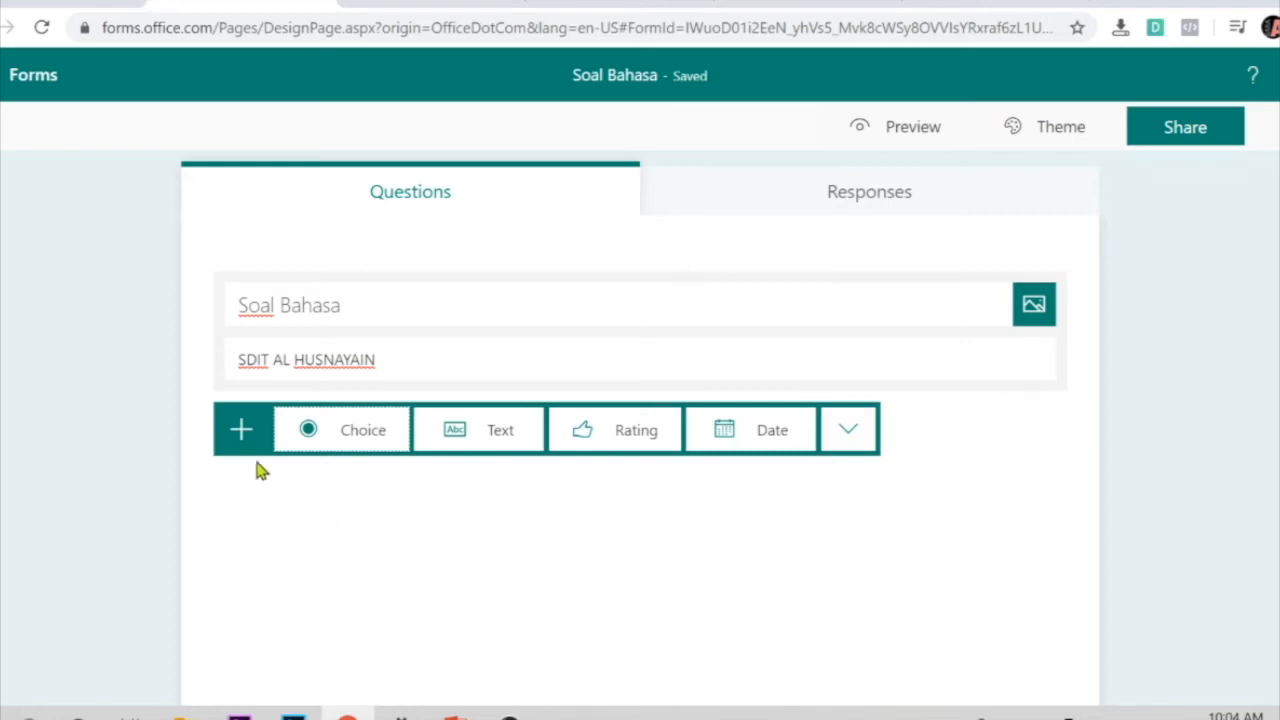
pyautogui.click(367, 450)
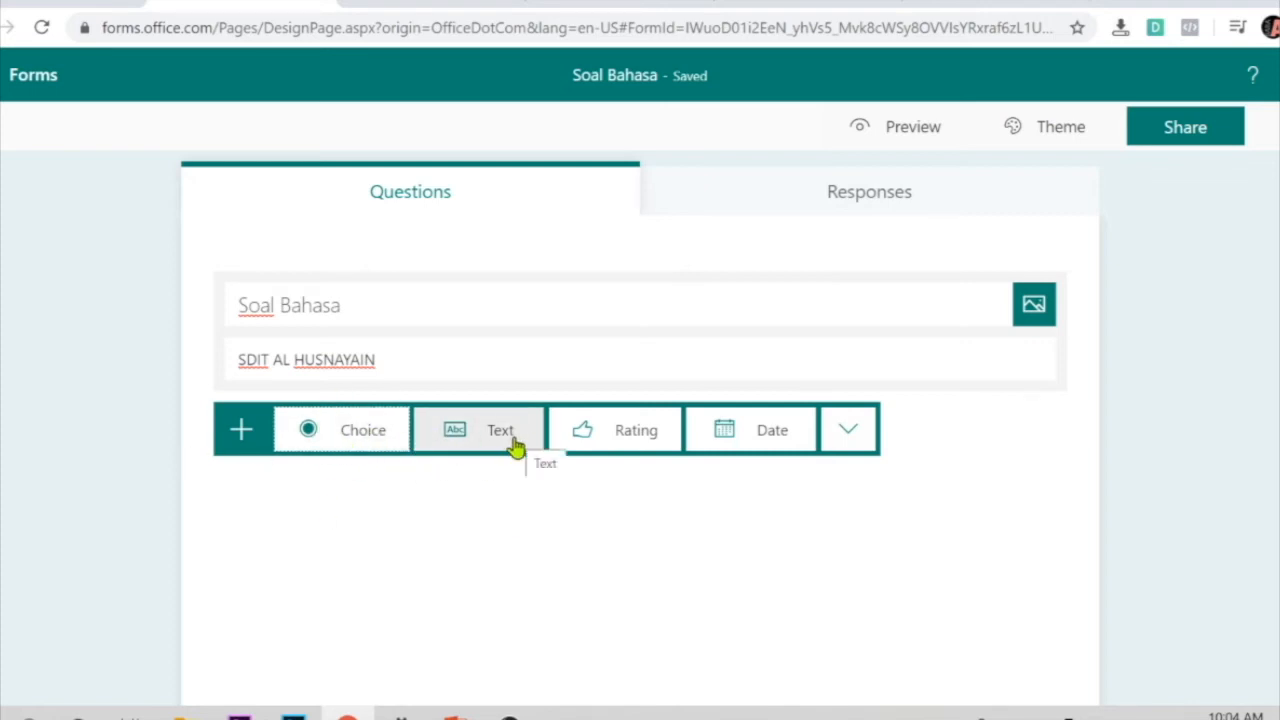
# Add a Choice question with the text "Kata ganti orang ketiga dibawah ini adalah".
pyautogui.click(355, 440)
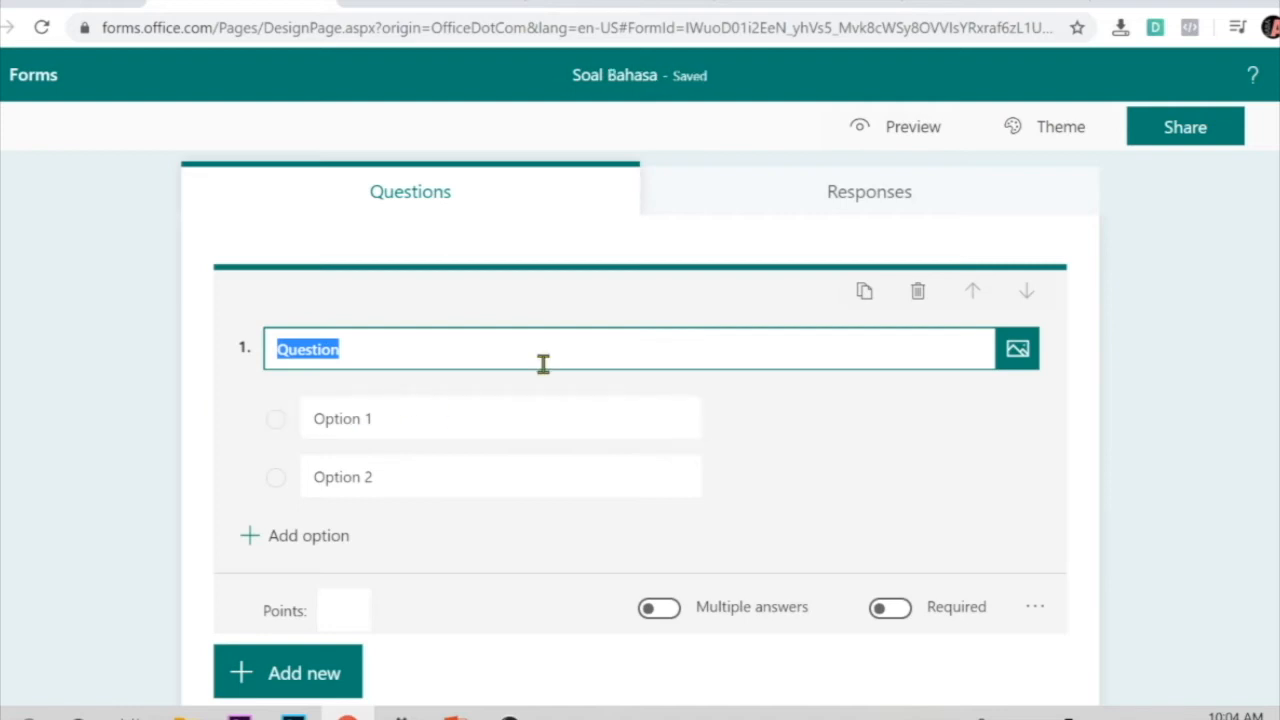
pyautogui.write('Kai')
pyautogui.press('BackSpace')
pyautogui.press('BackSpace')
pyautogui.press('BackSpace')
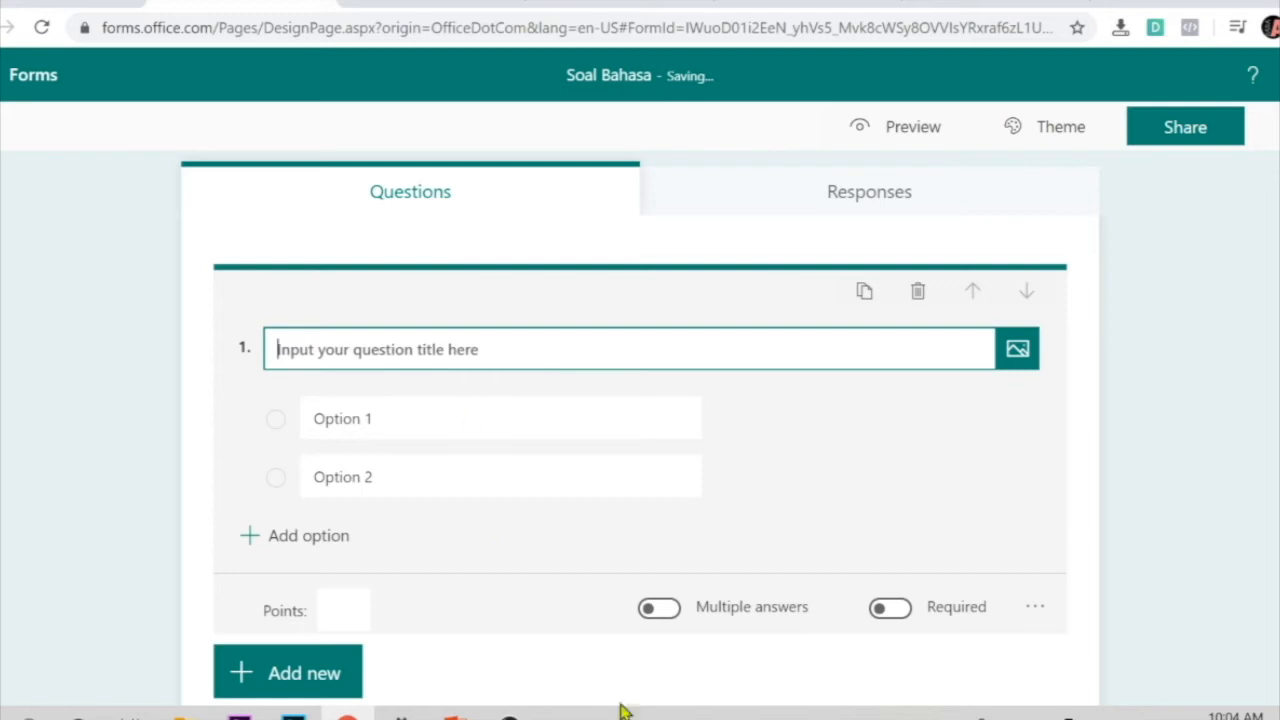
pyautogui.write('Kata ganti orang ketiga dibawah ini adalah')
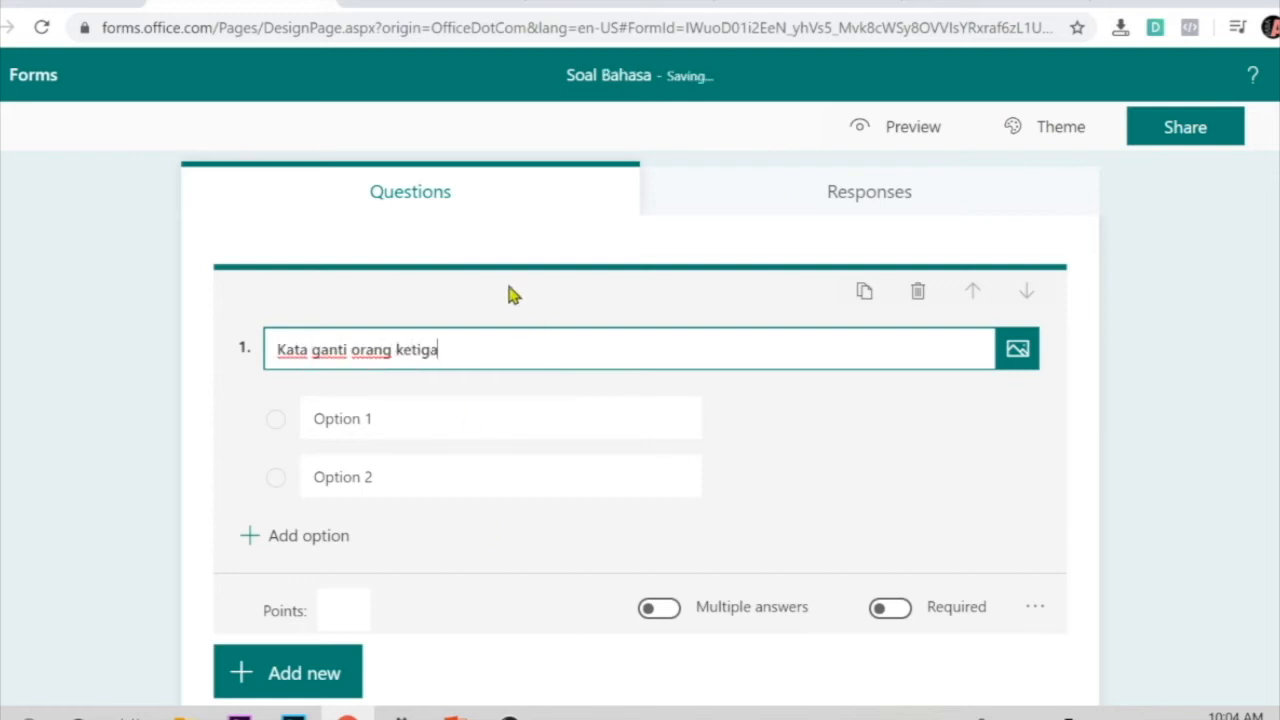
# Give question 1 the answer options aku, kamu, dia and kita, and mark dia as the correct answer.
pyautogui.click(435, 418)
pyautogui.write('aku')
pyautogui.press('Return')
pyautogui.write('kamu')
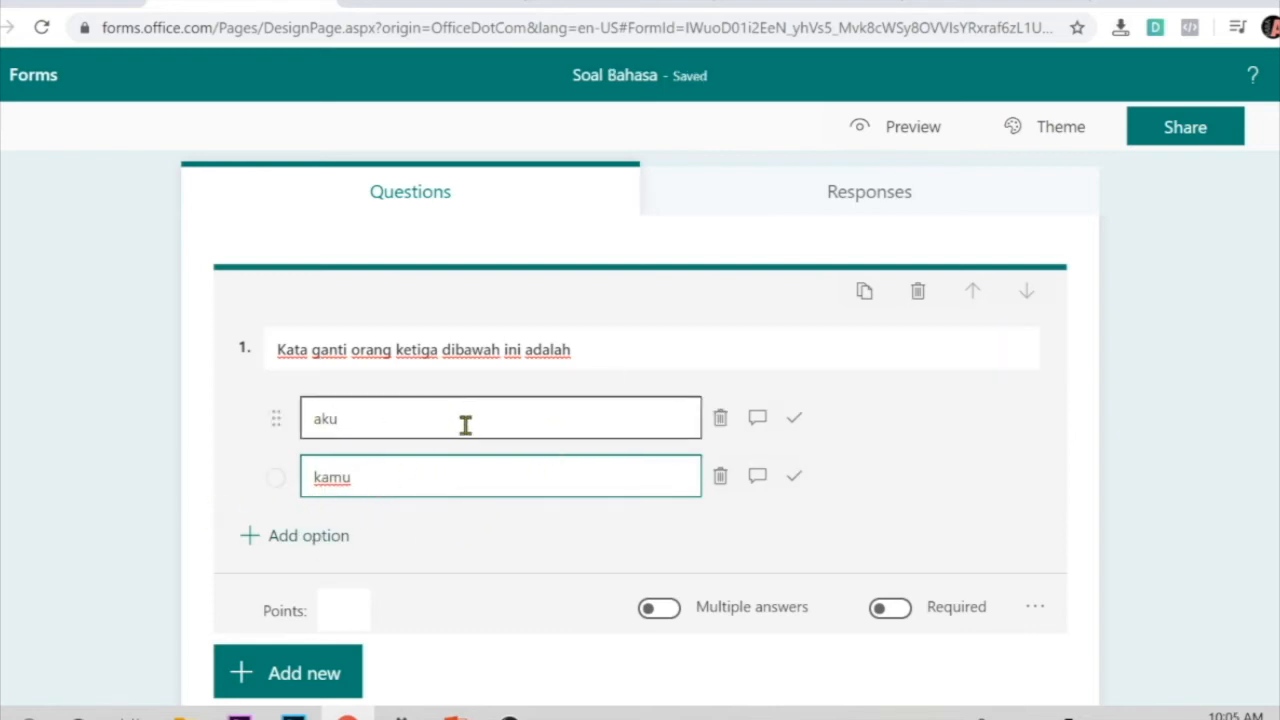
pyautogui.click(285, 538)
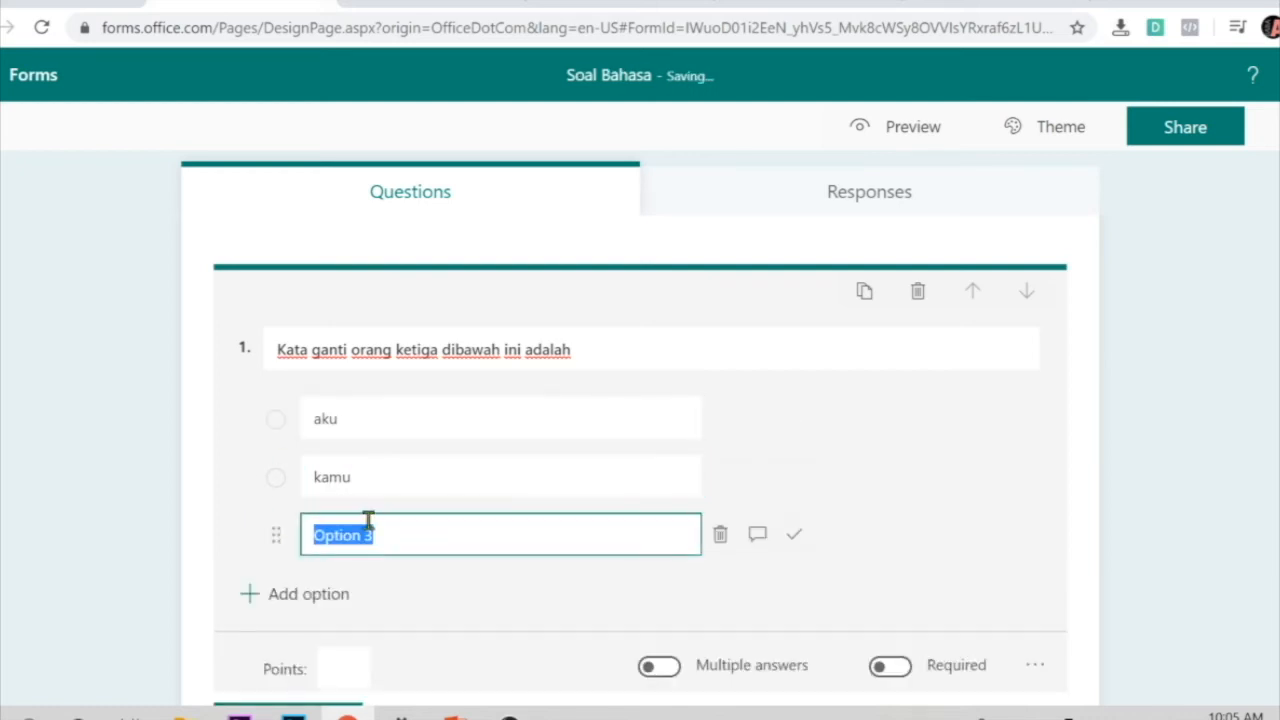
pyautogui.write('dia')
pyautogui.click(266, 595)
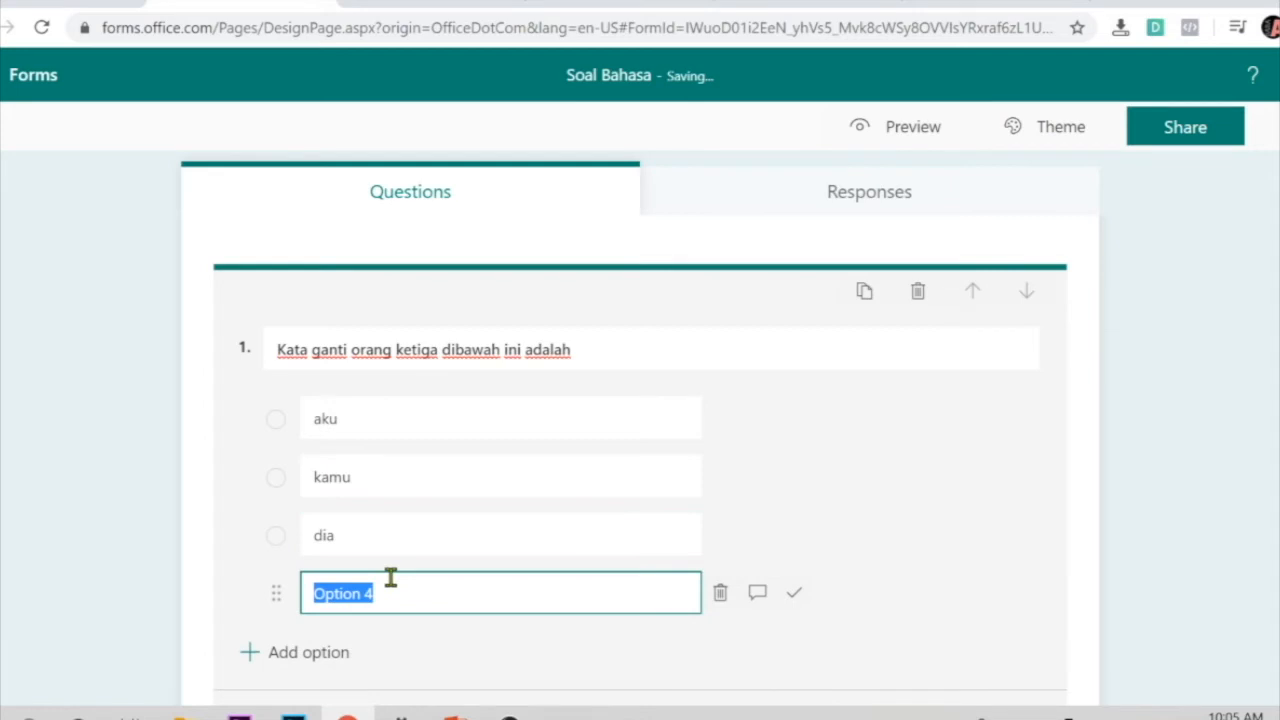
pyautogui.write('kita')
pyautogui.click(1139, 496)
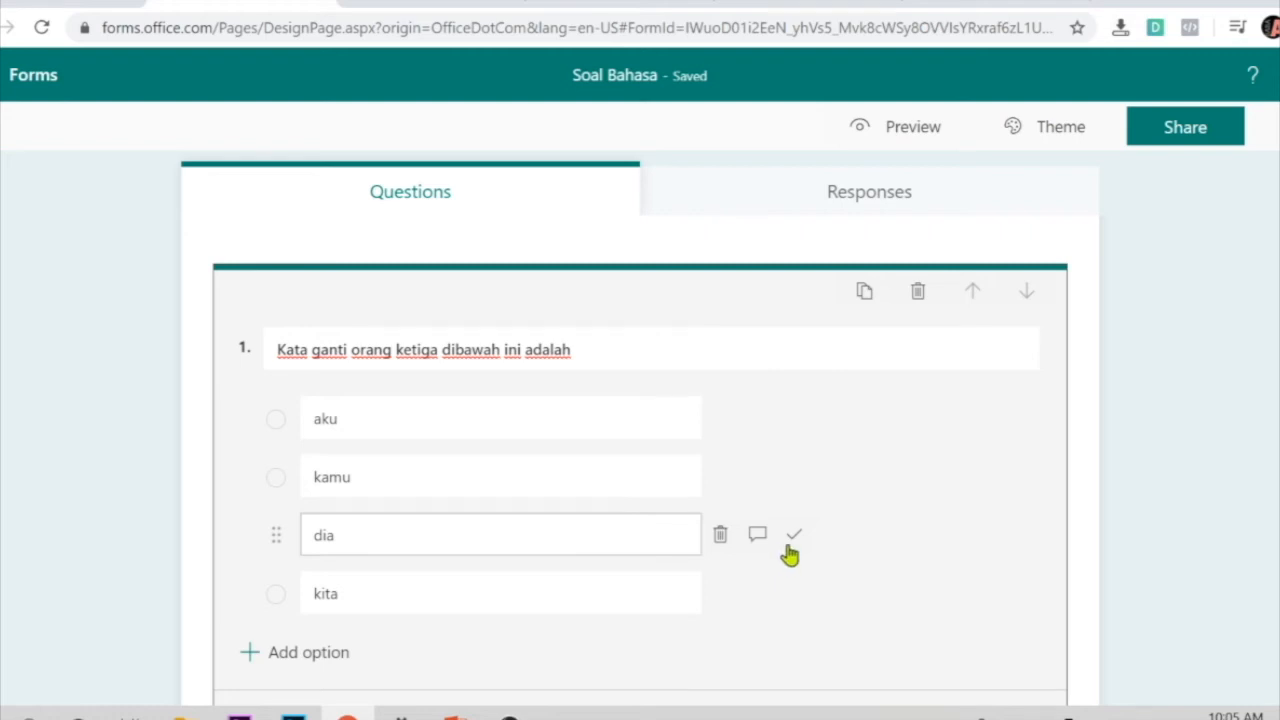
pyautogui.click(794, 545)
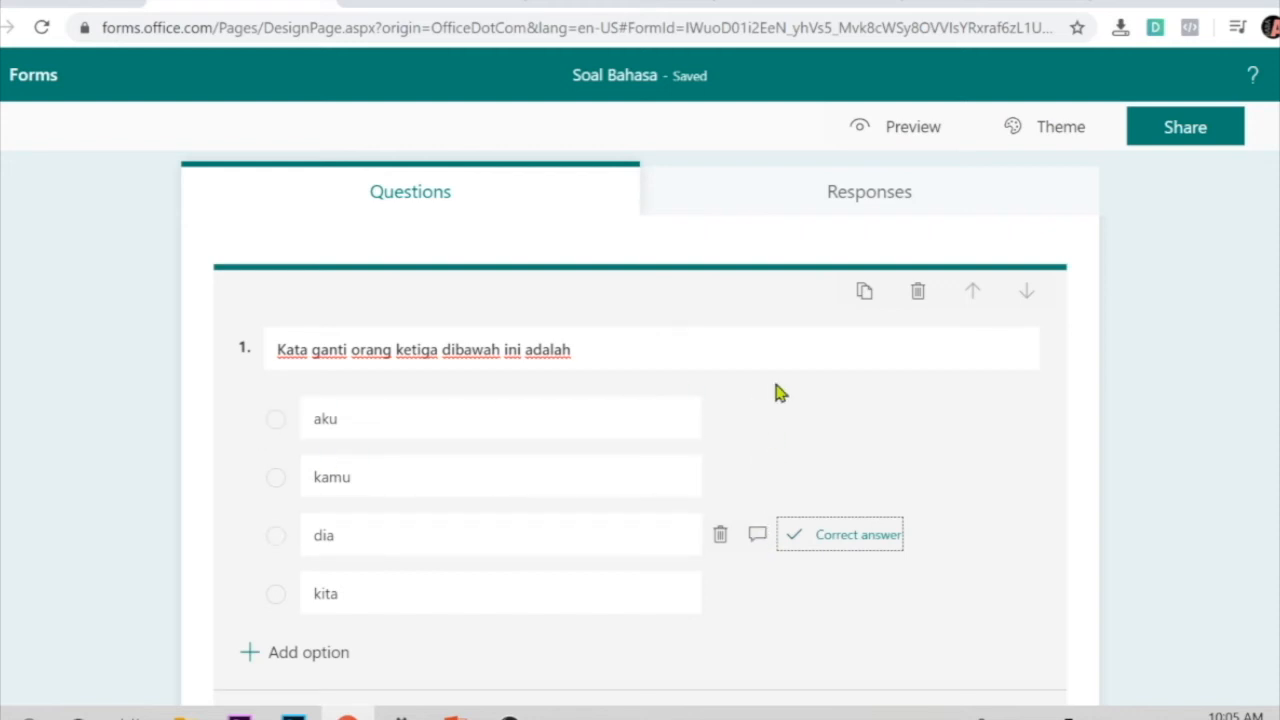
# Add the message "jawaban anda kurang tepat" for respondents who select the option aku.
pyautogui.click(757, 421)
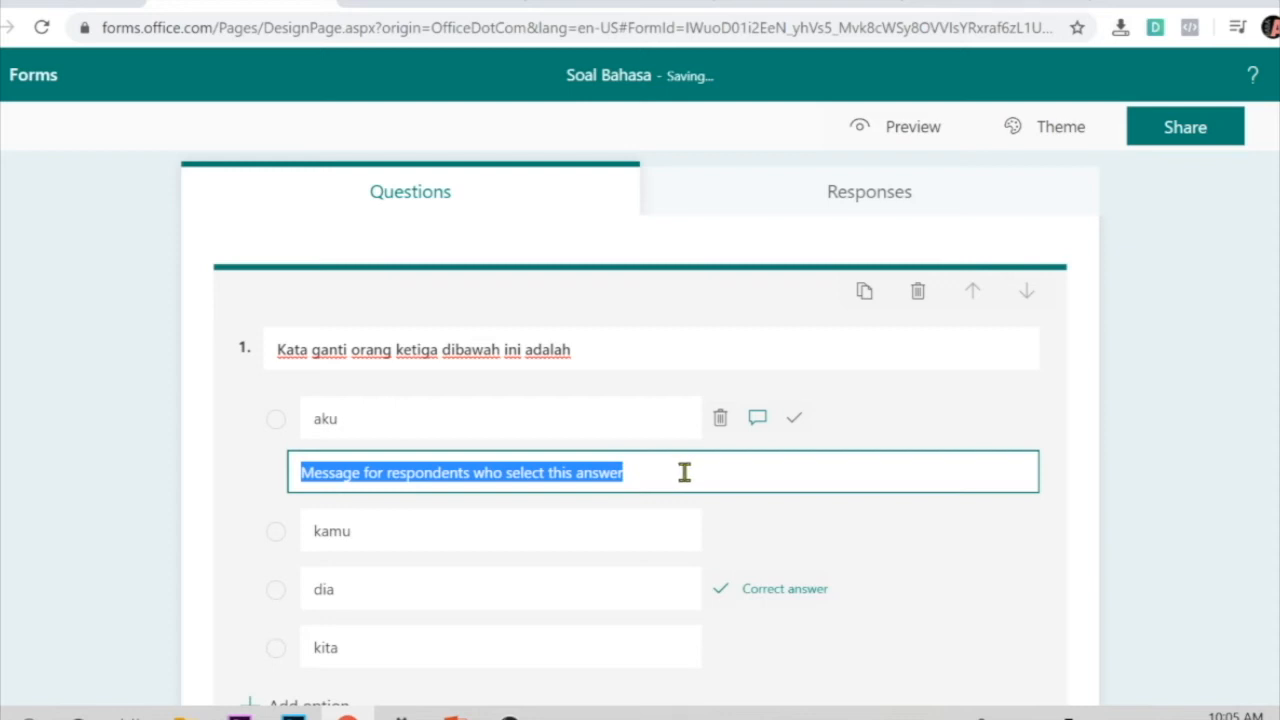
pyautogui.write('jawab')
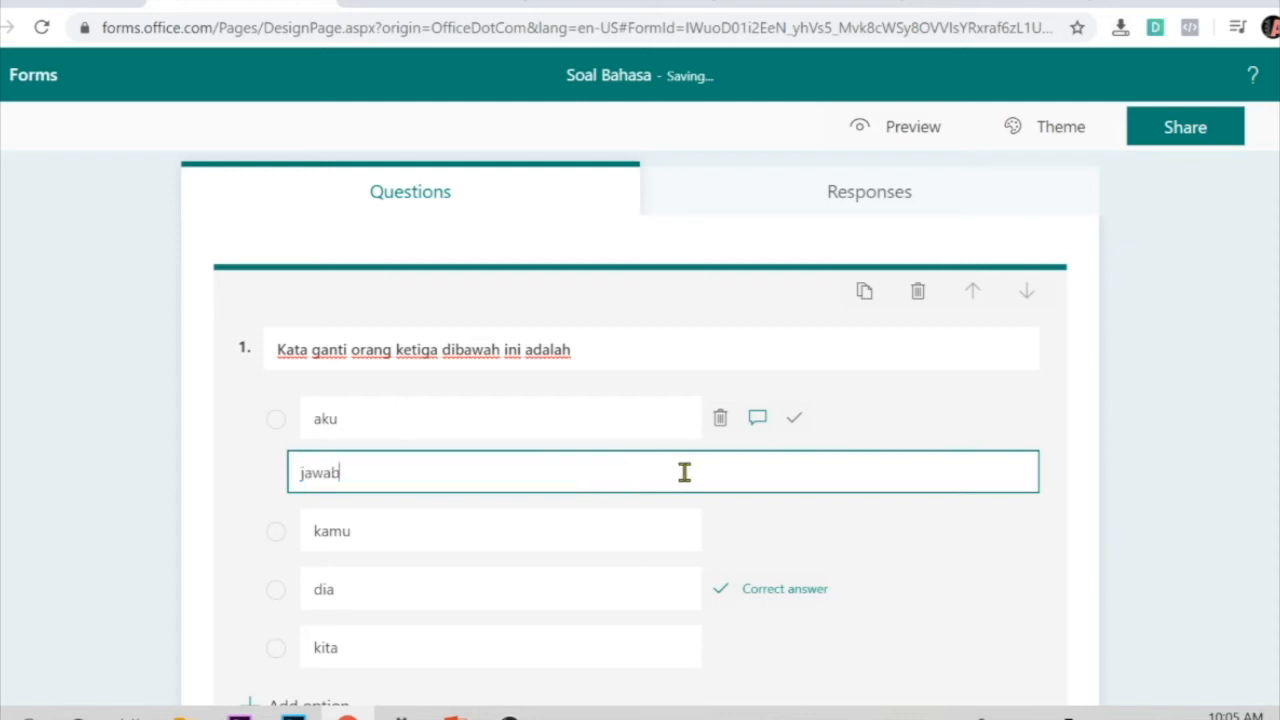
pyautogui.write('an anda kuran')
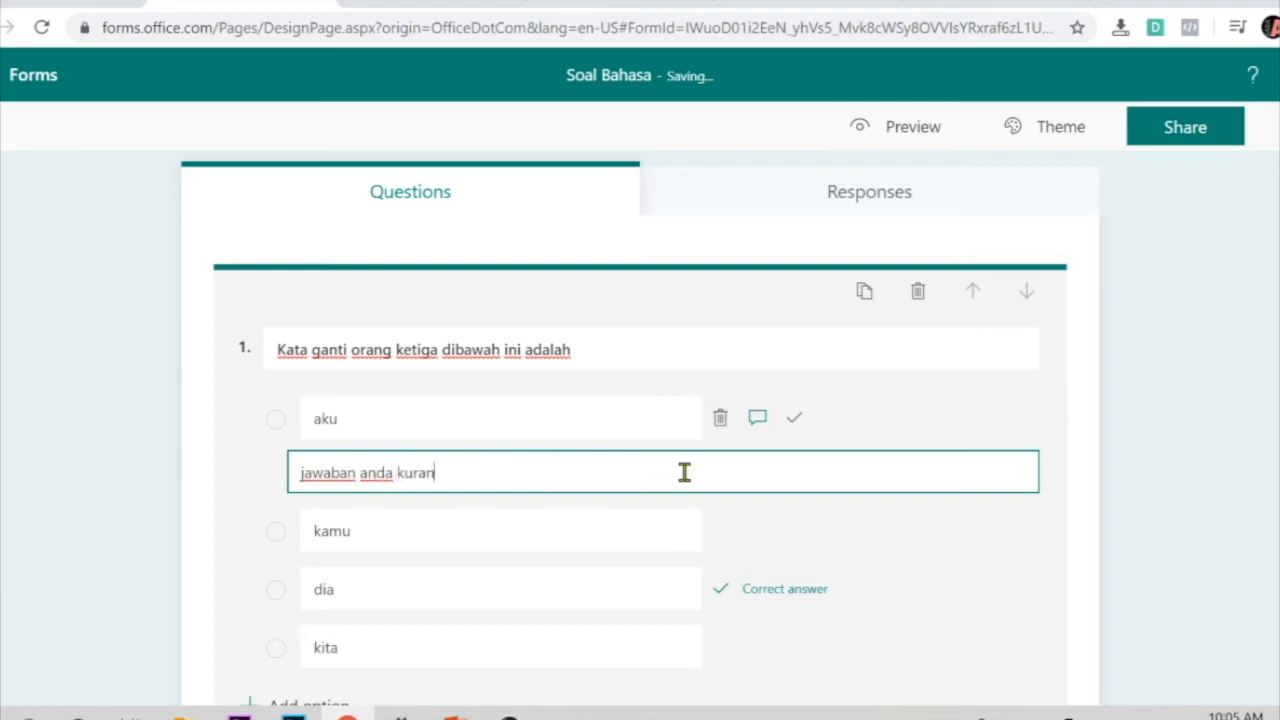
pyautogui.write('g tepat')
# Replace the respondent message of the option aku with "ini adalah kata ganti orang pertama".
pyautogui.hotkey('ctrl', 'a')
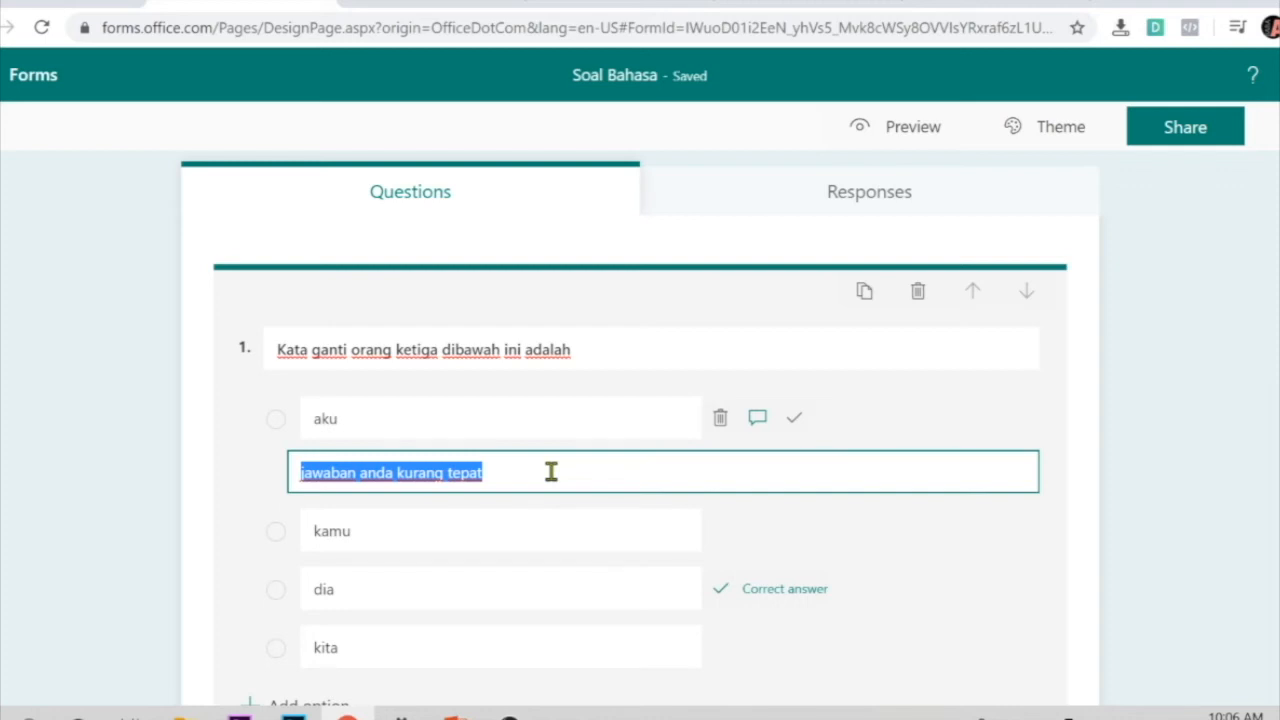
pyautogui.write('ini adalah ka')
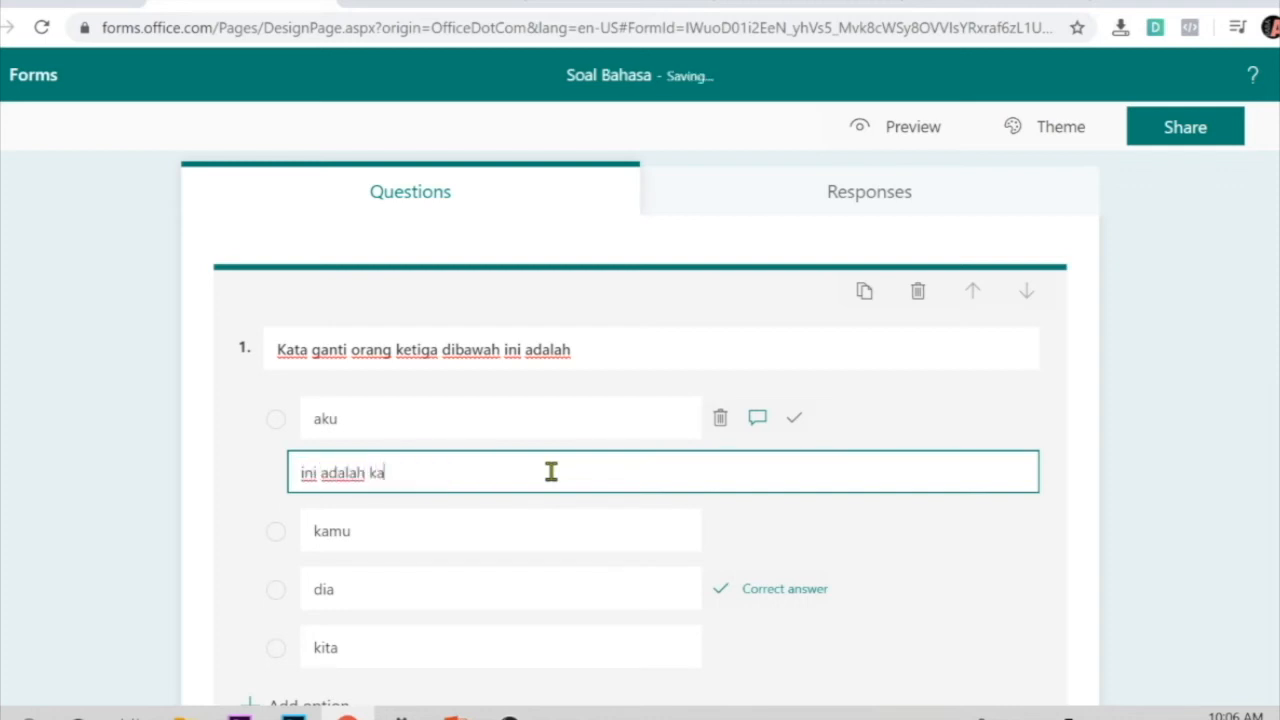
pyautogui.write('ta ganti orang')
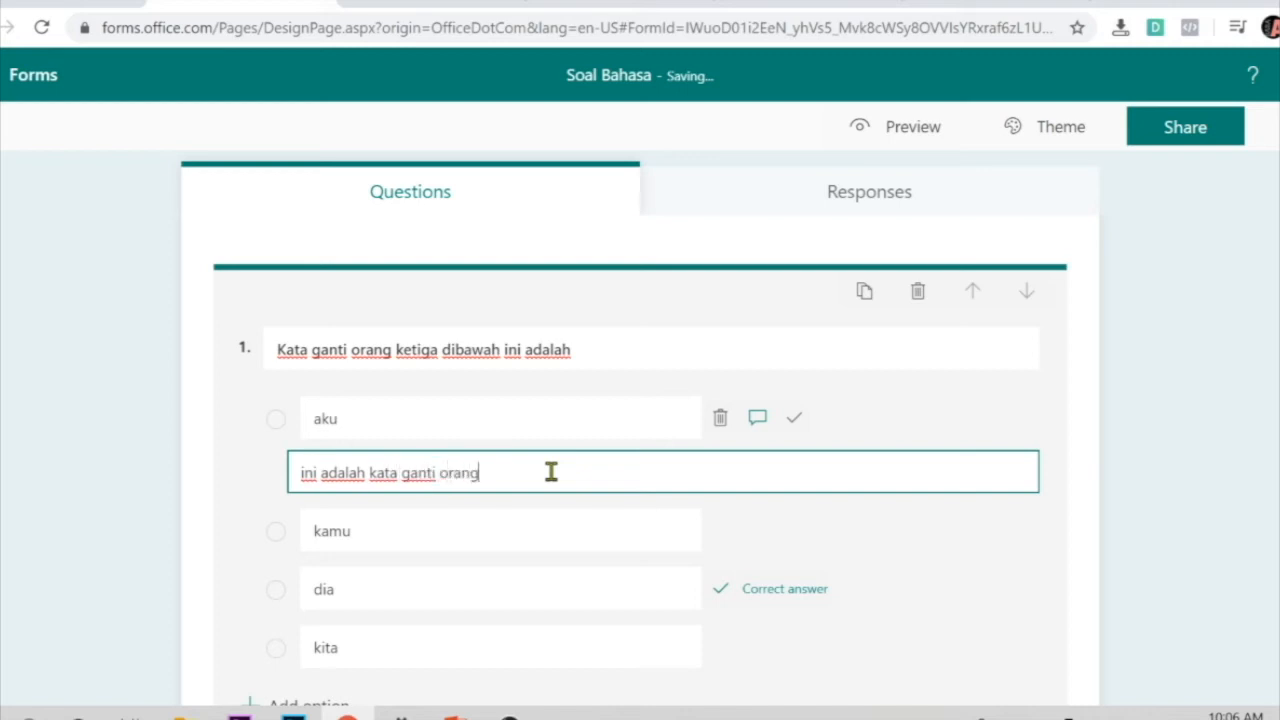
pyautogui.write(' pertama')
# Add the message "ini adalah kata ganti orang kedua" for respondents who select the option kamu, and finish editing question 1.
pyautogui.tripleClick(551, 473)
pyautogui.hotkey('ctrl', 'c')
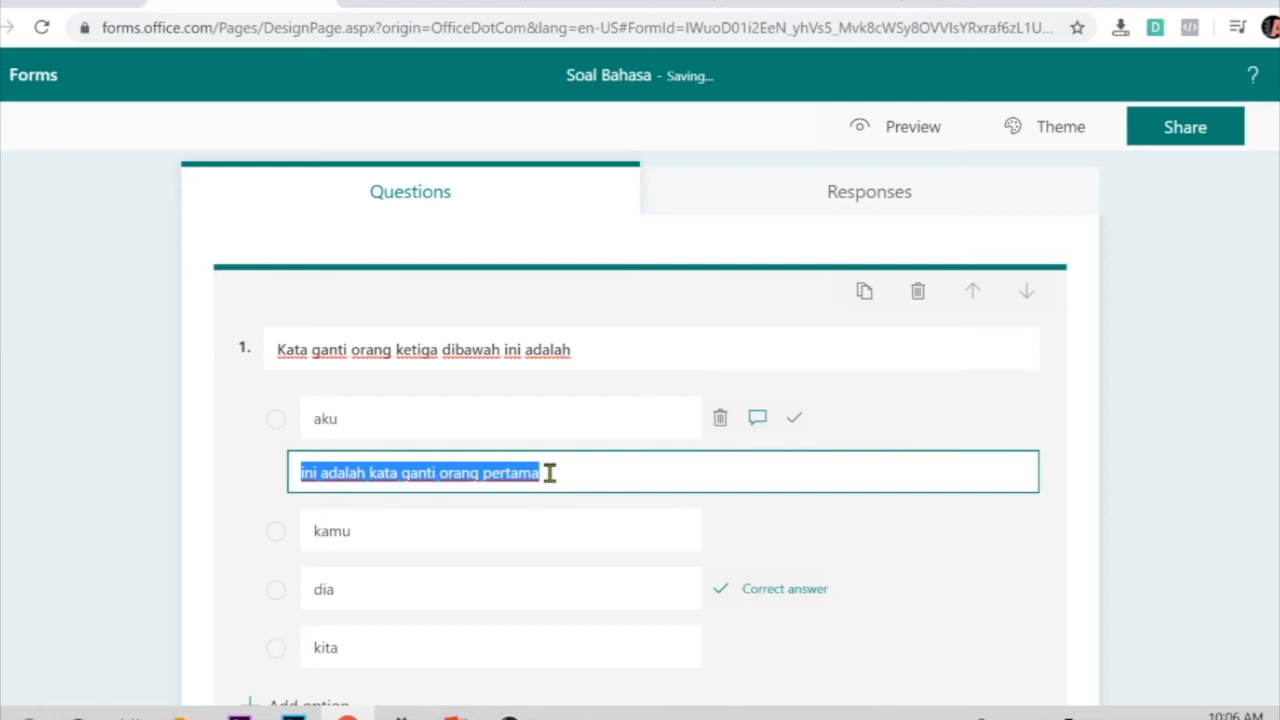
pyautogui.click(760, 531)
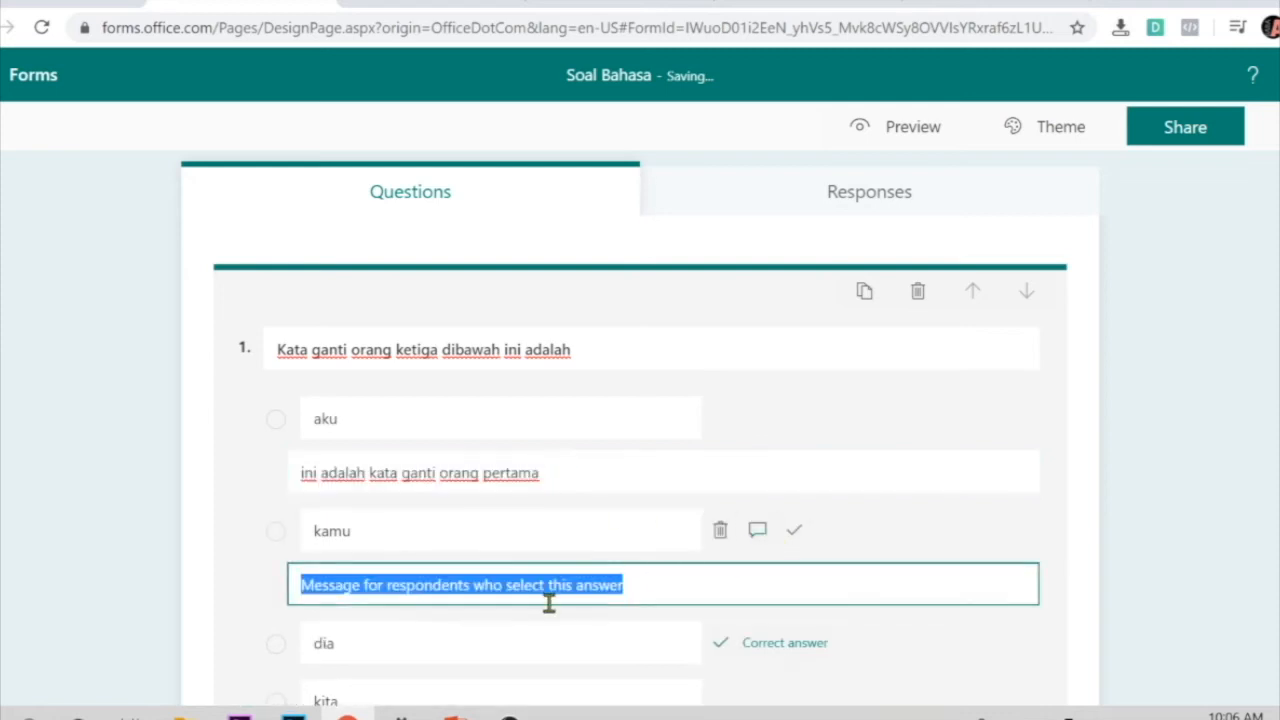
pyautogui.hotkey('ctrl', 'v')
pyautogui.press('BackSpace')
pyautogui.press('BackSpace')
pyautogui.press('BackSpace')
pyautogui.press('BackSpace')
pyautogui.press('BackSpace')
pyautogui.press('BackSpace')
pyautogui.write('kedua')
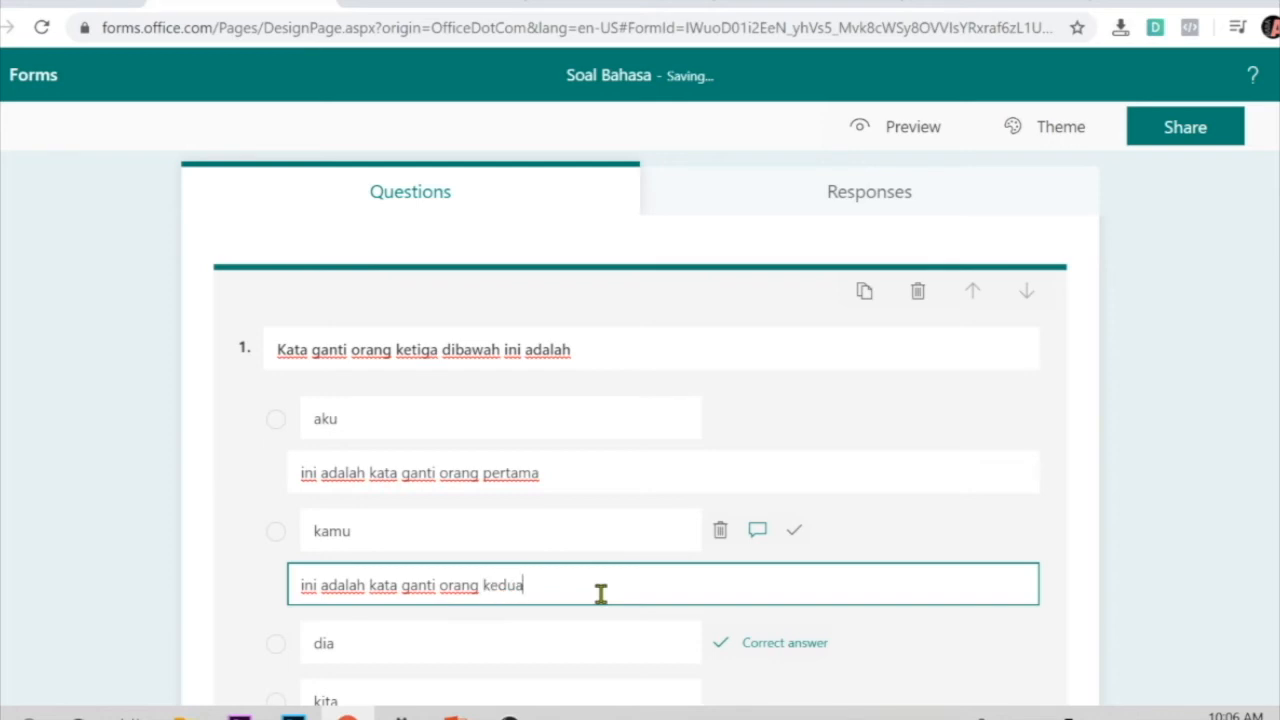
pyautogui.click(1218, 495)
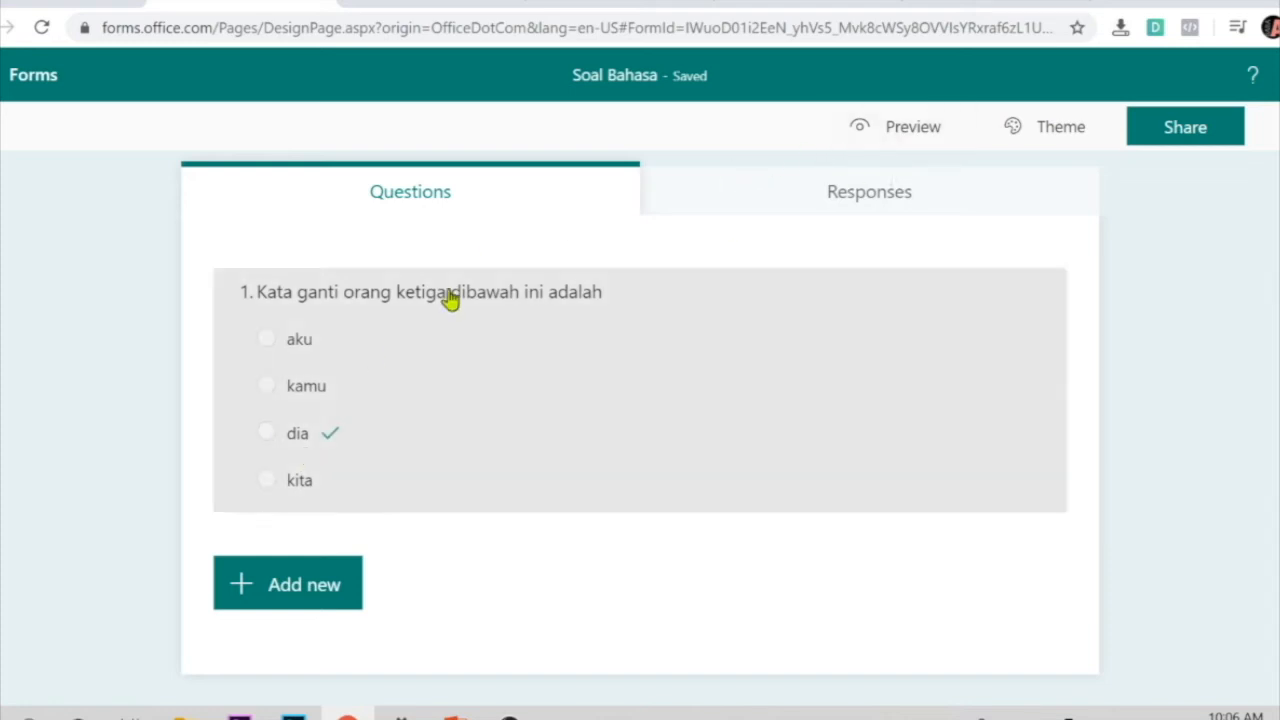
# Preview the quiz in both the computer and mobile layouts, and return to the question editor.
pyautogui.click(896, 127)
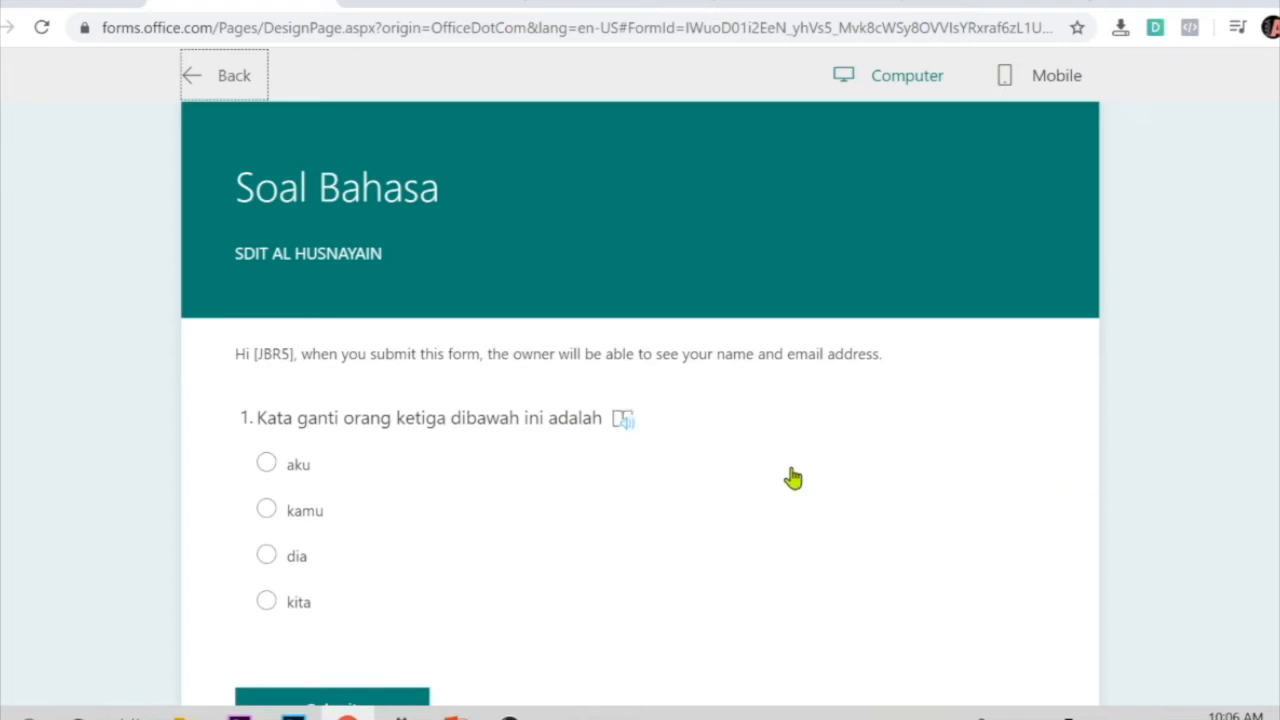
pyautogui.scroll(-1, 394, 524)
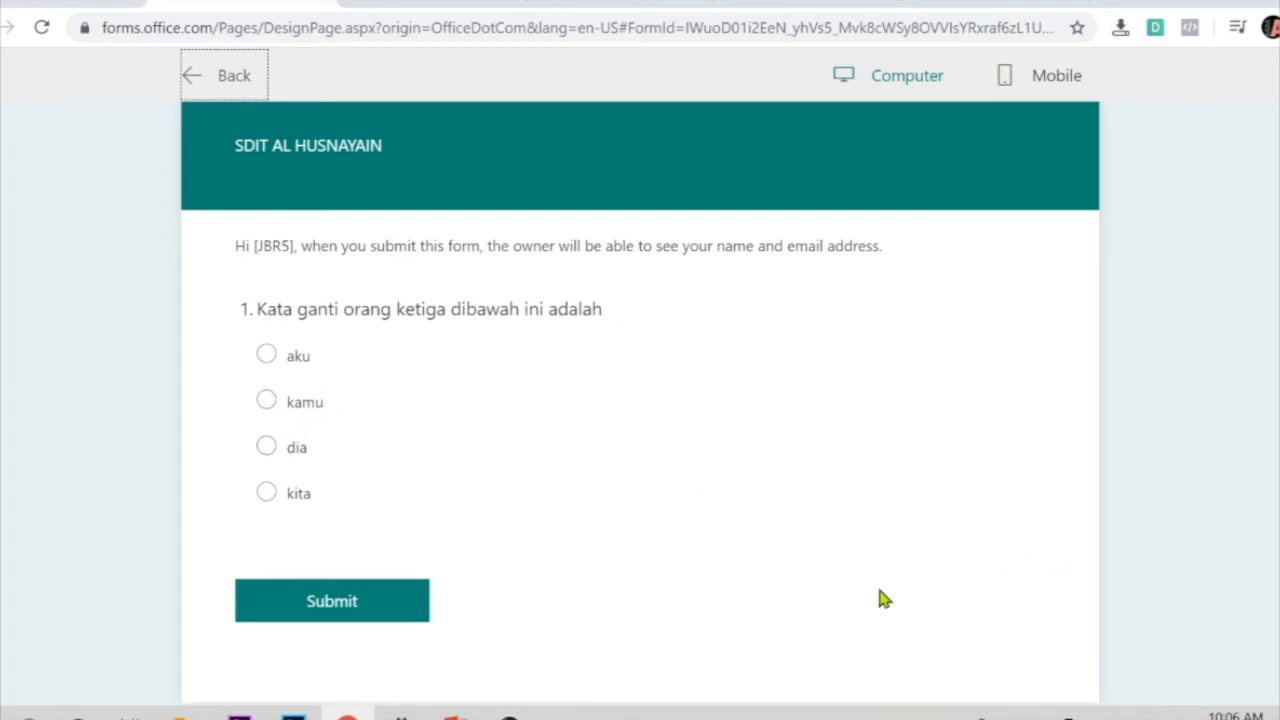
pyautogui.scroll(1, 970, 431)
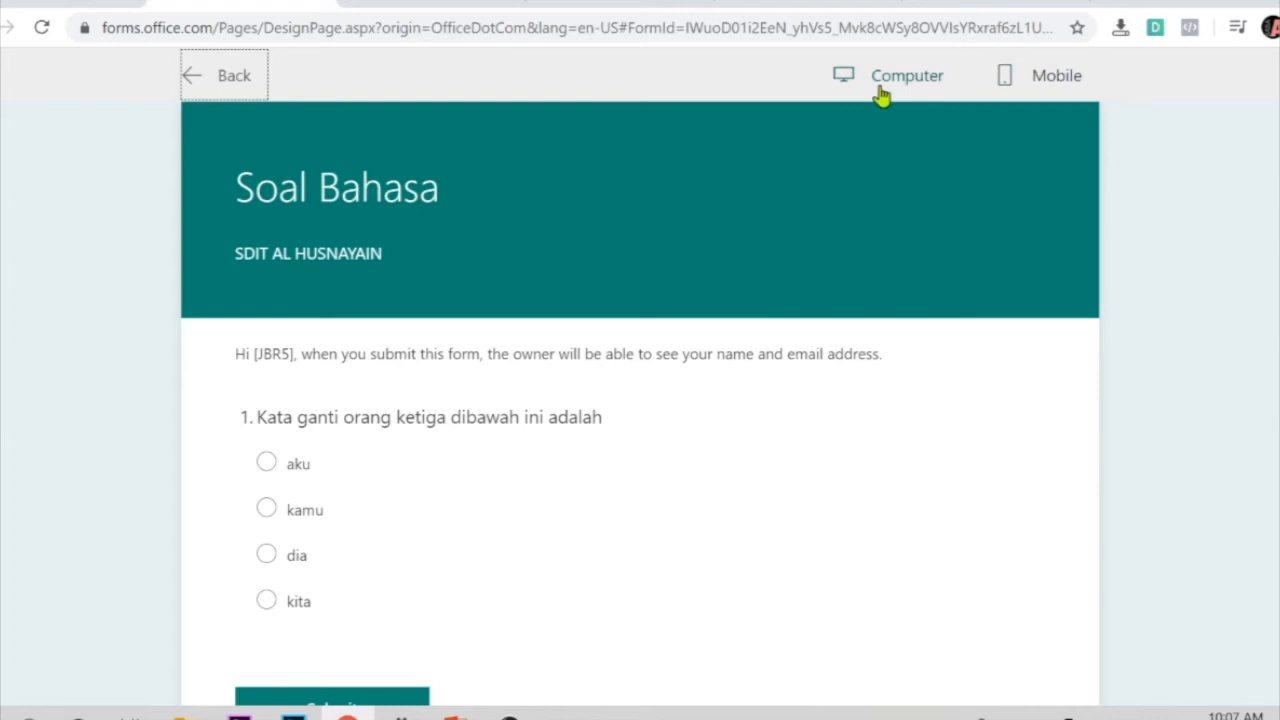
pyautogui.click(1015, 85)
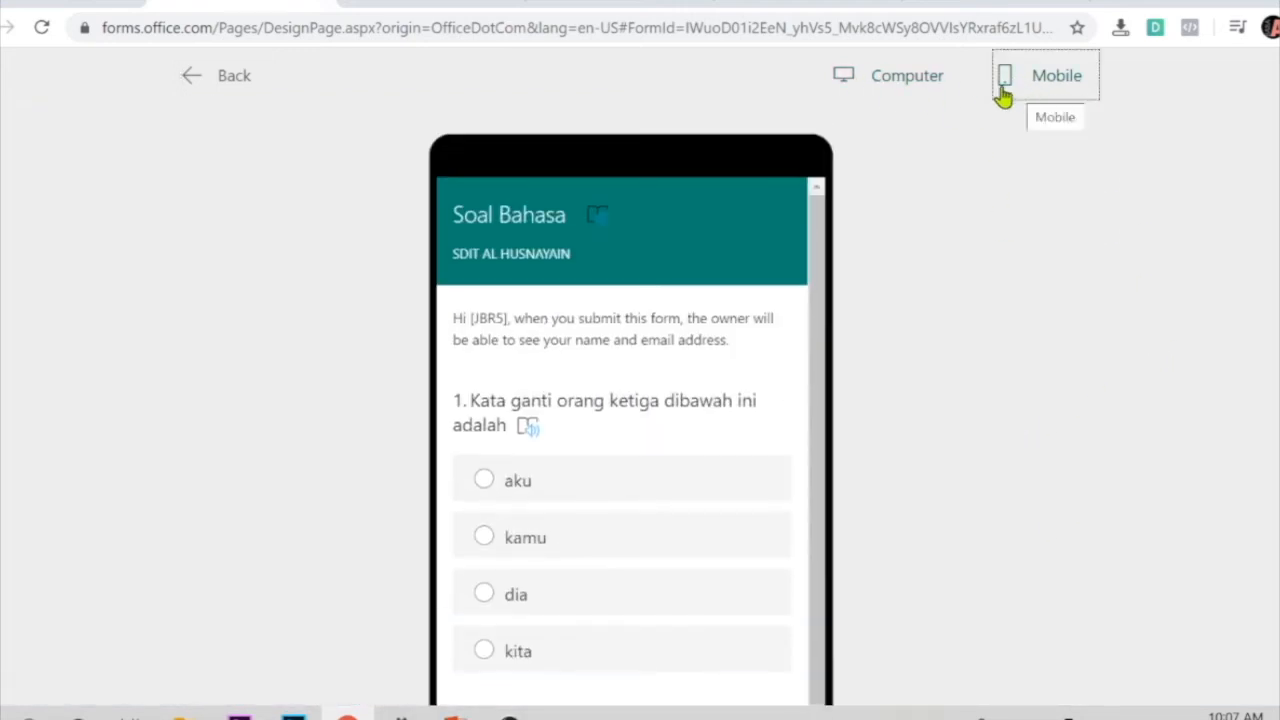
pyautogui.click(860, 85)
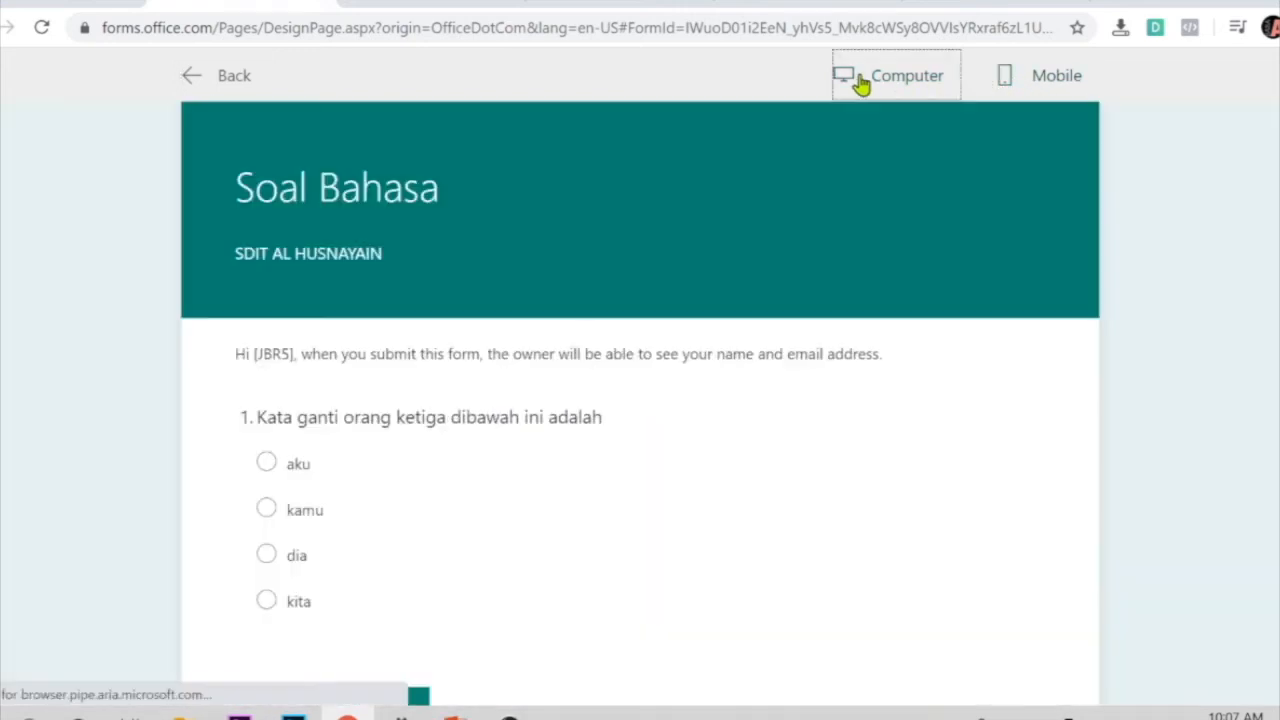
pyautogui.click(208, 80)
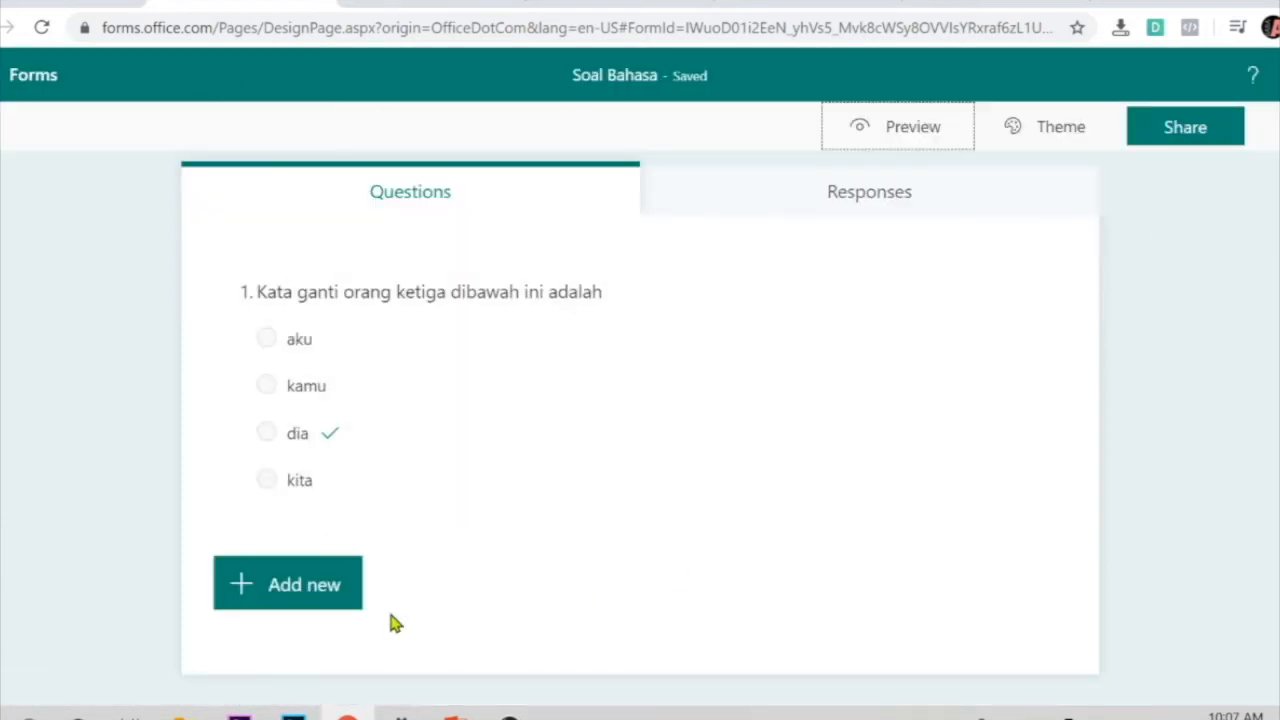
# Add a Text question with the wording "Ini ibu Budi. Dimana bapak budi?".
pyautogui.click(287, 592)
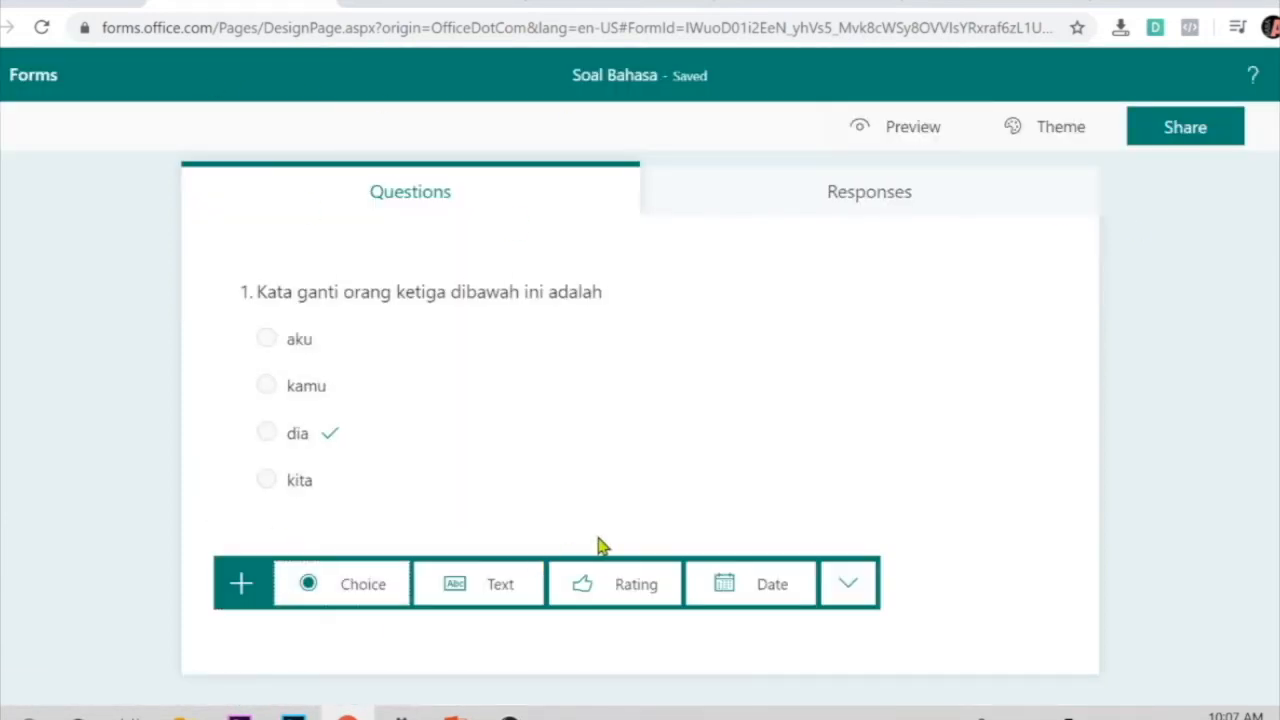
pyautogui.click(480, 588)
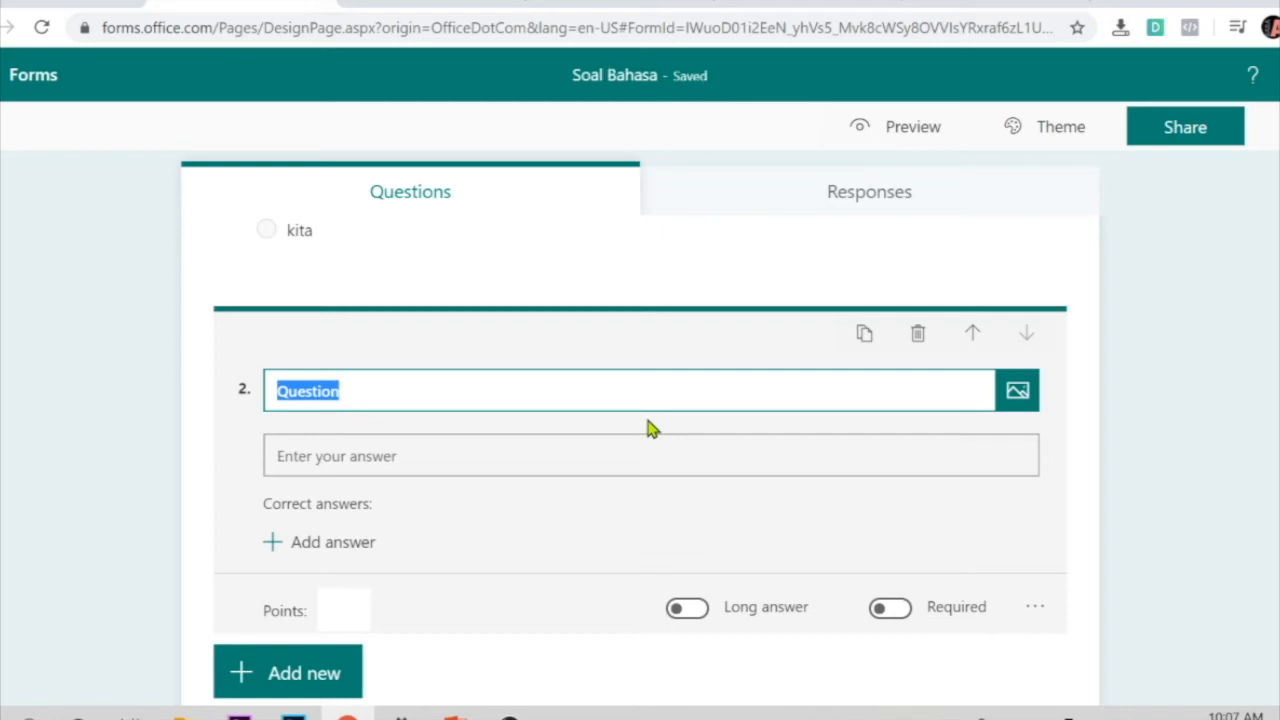
pyautogui.write('Ini i')
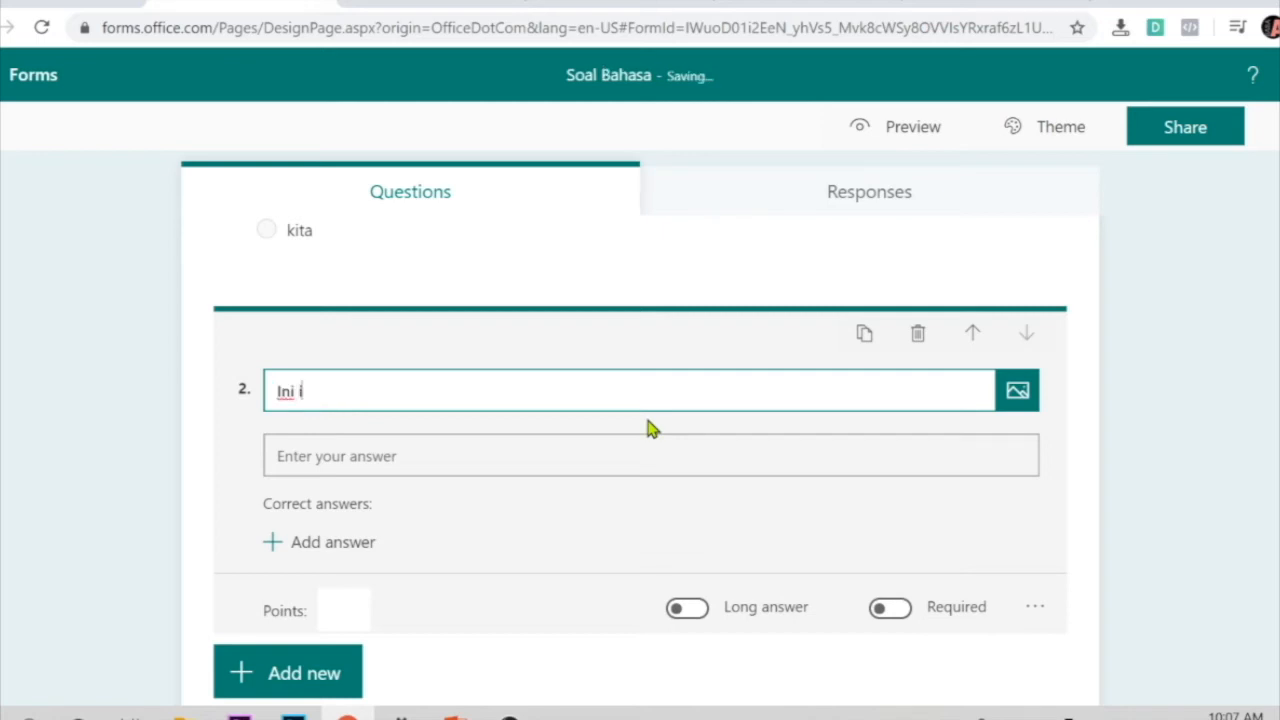
pyautogui.write('bu Budi.')
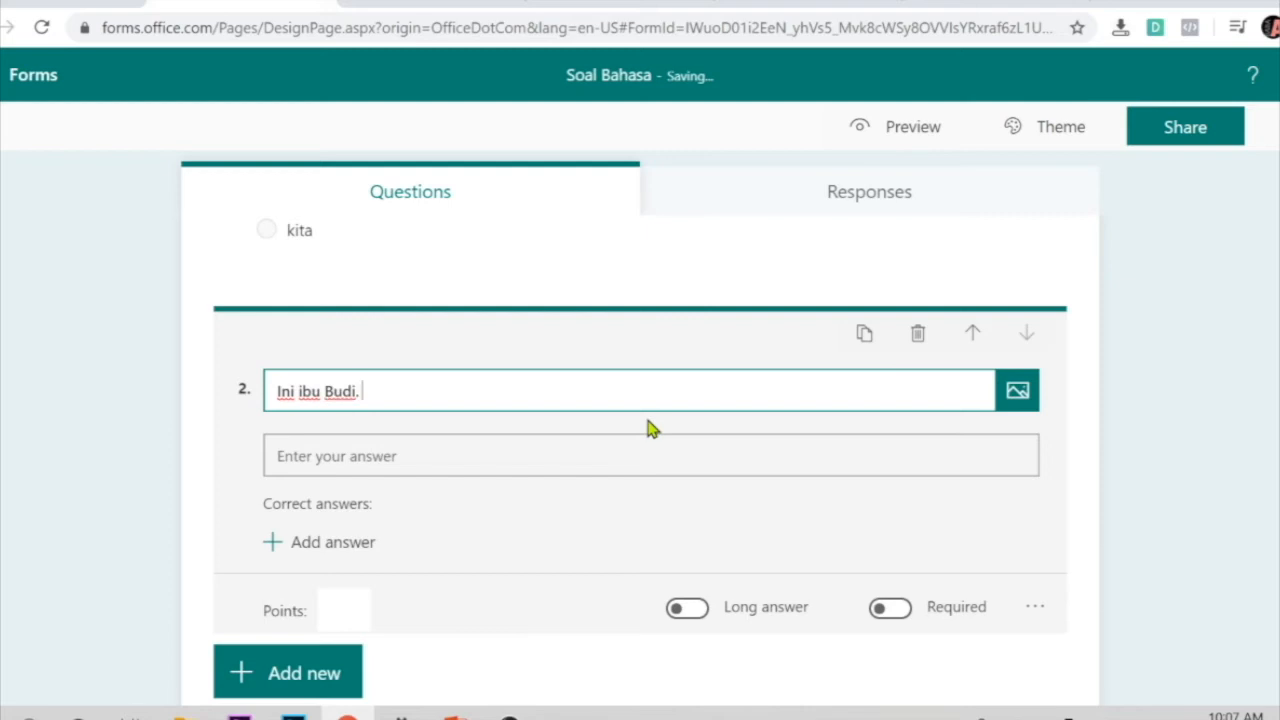
pyautogui.write(' Dimana bapak budi')
pyautogui.write('-')
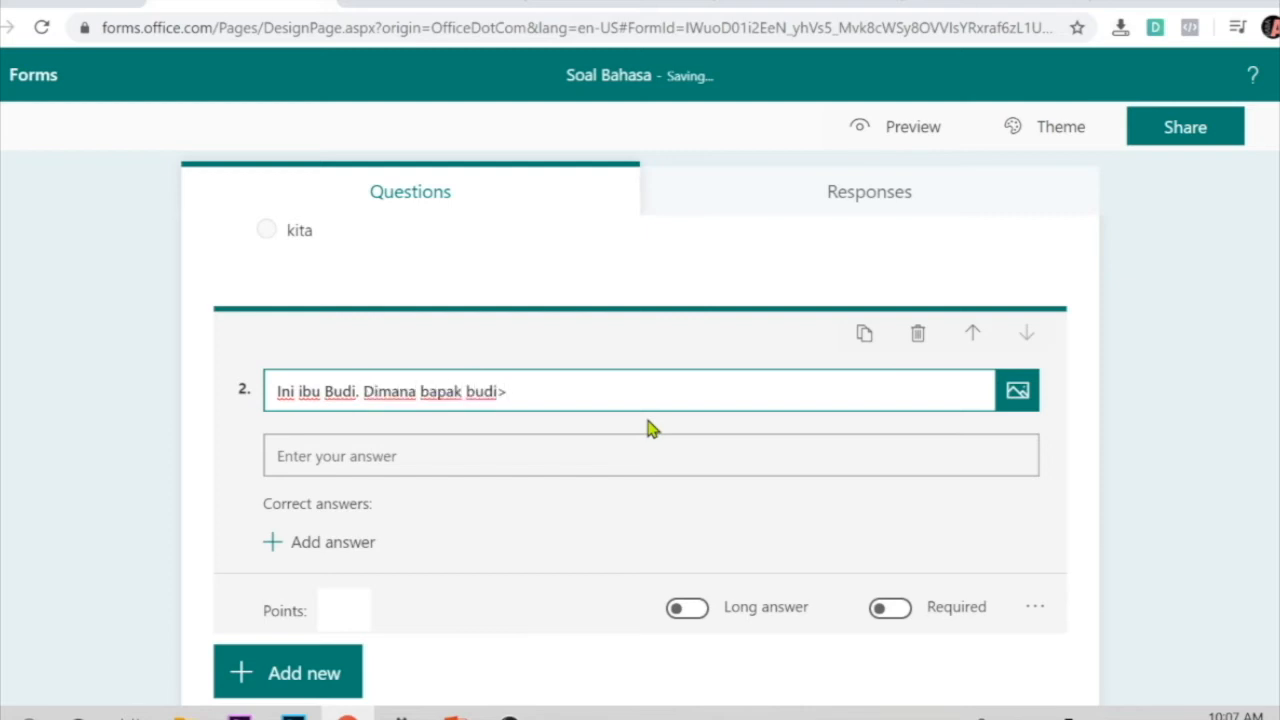
pyautogui.press('BackSpace')
# Add "di kantor, di masjid, di rumah" as a single correct answer entry for question 2.
pyautogui.click(320, 556)
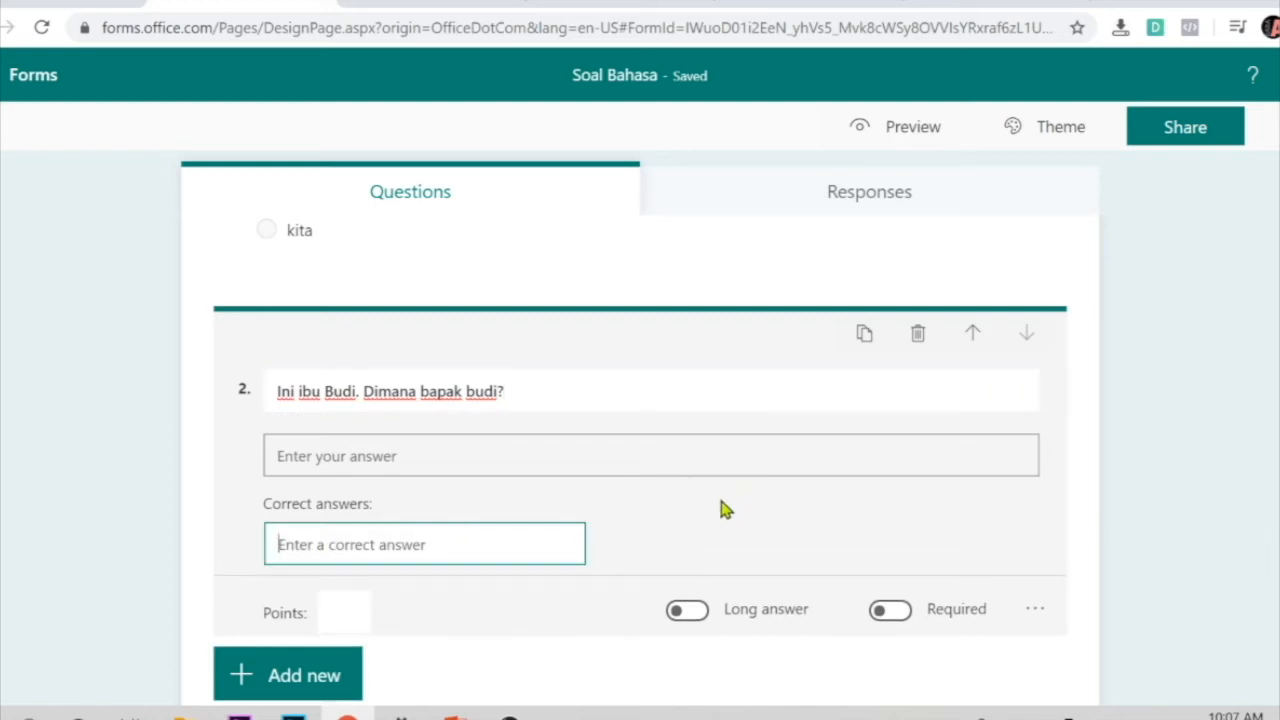
pyautogui.write('di kantor')
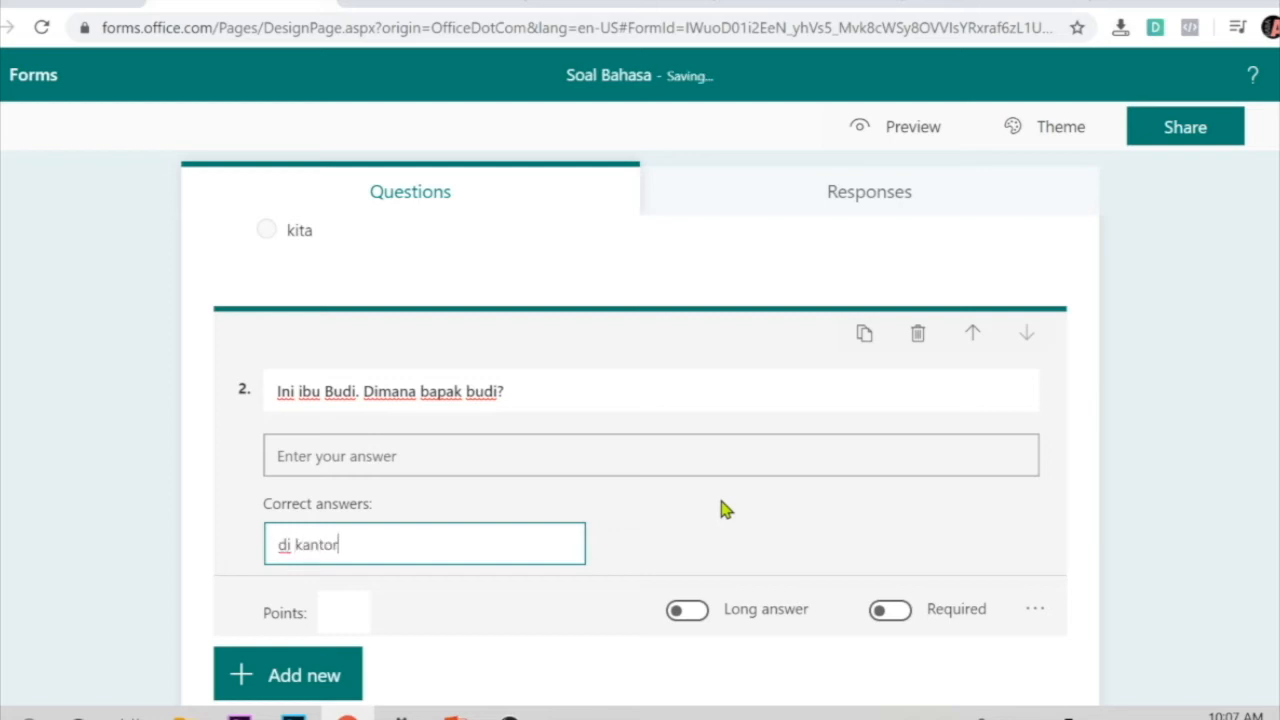
pyautogui.write(', di masjid, di rumah')
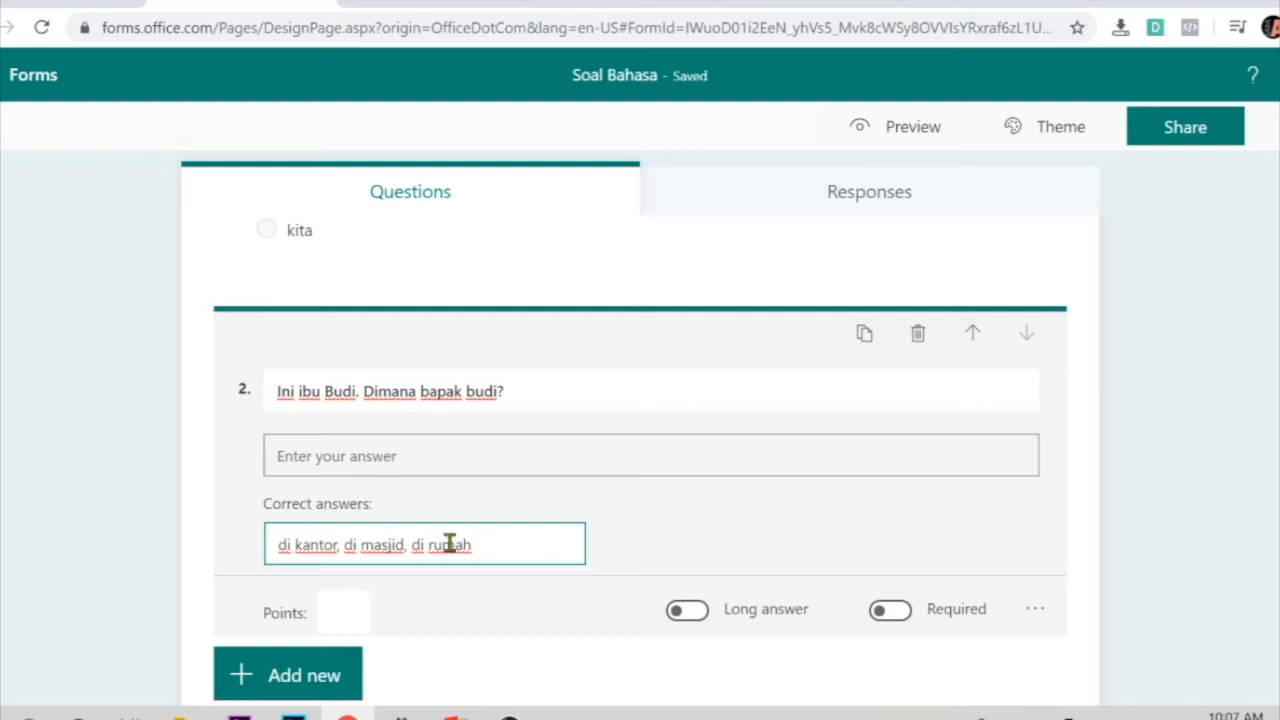
pyautogui.moveTo(489, 546); pyautogui.dragTo(152, 558)
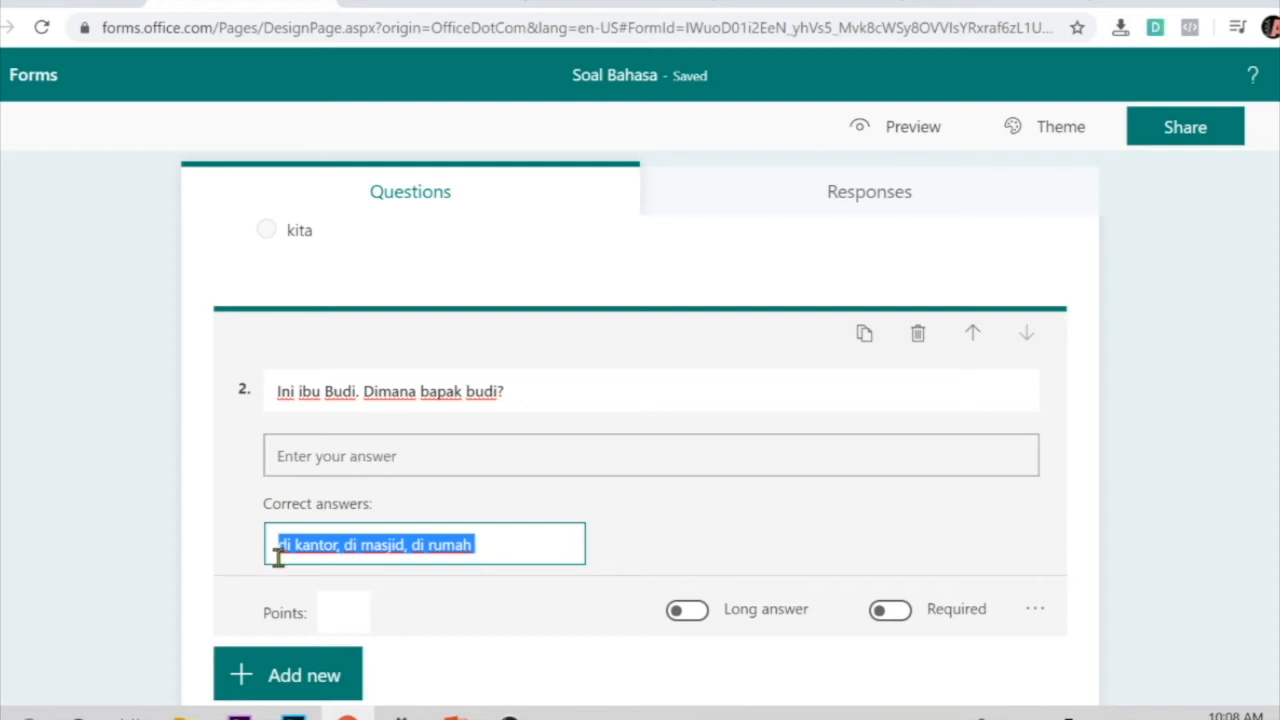
pyautogui.click(487, 542)
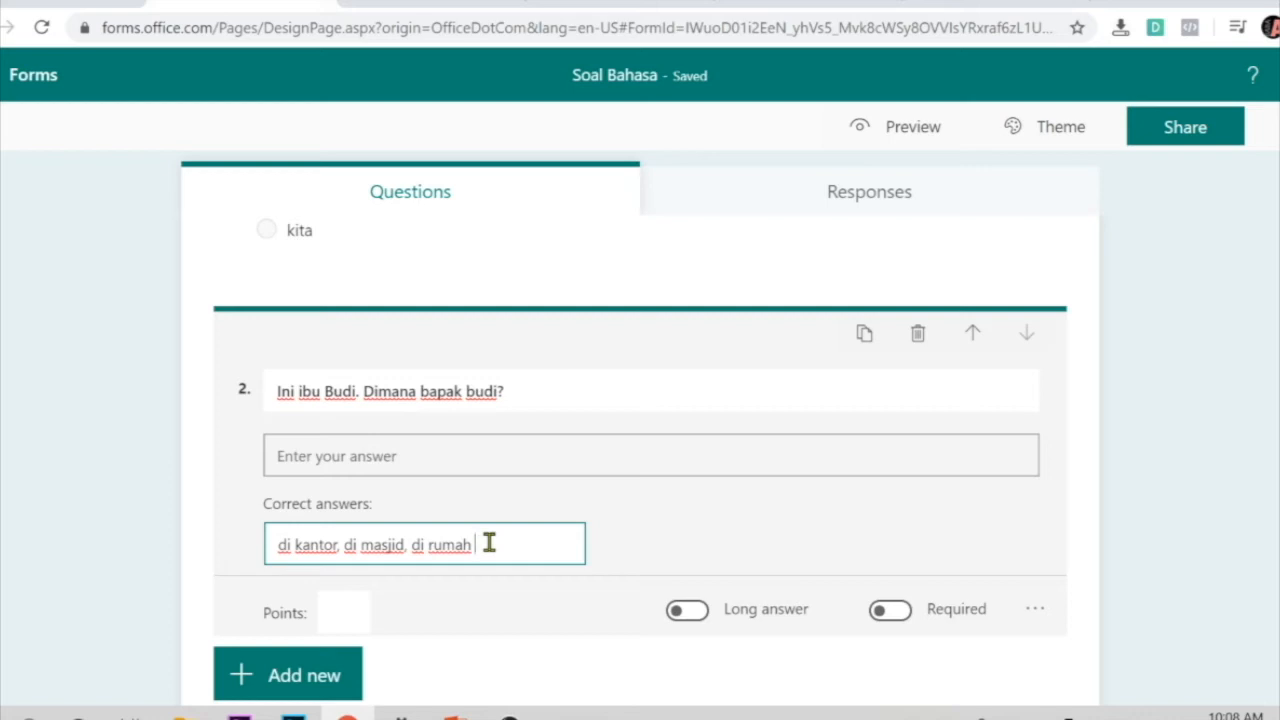
pyautogui.moveTo(489, 542); pyautogui.dragTo(163, 543)
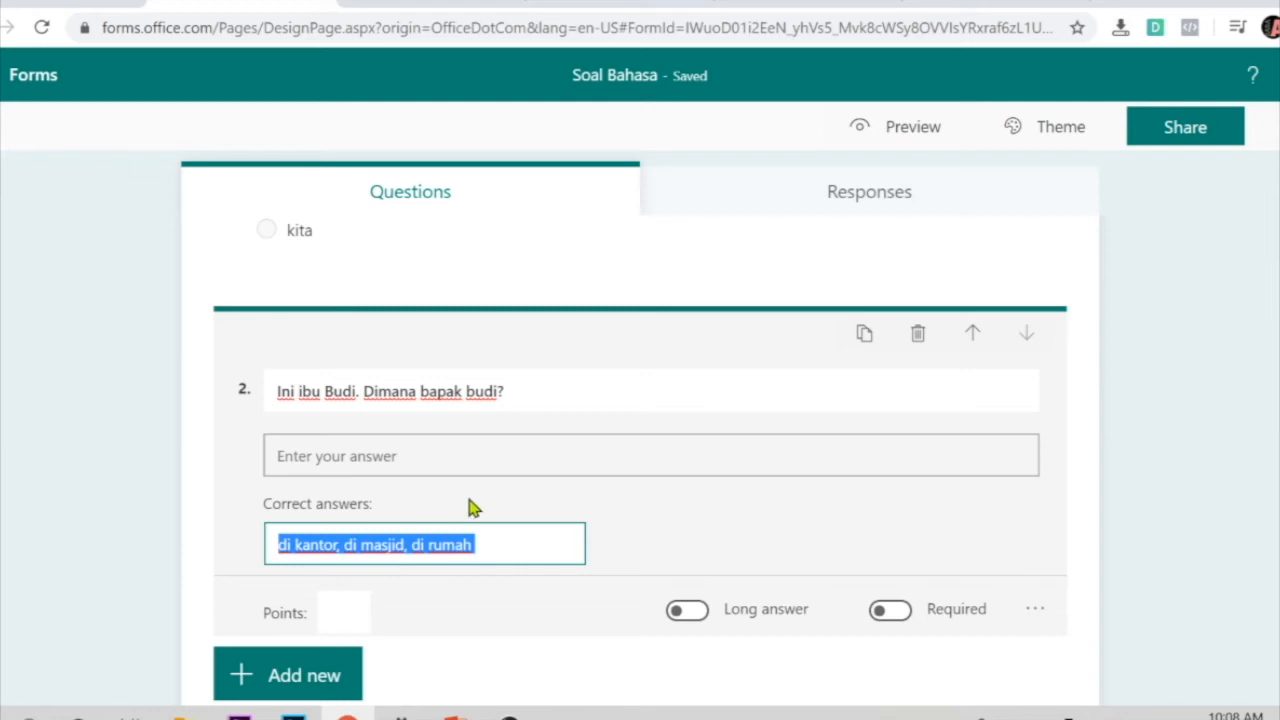
pyautogui.click(769, 524)
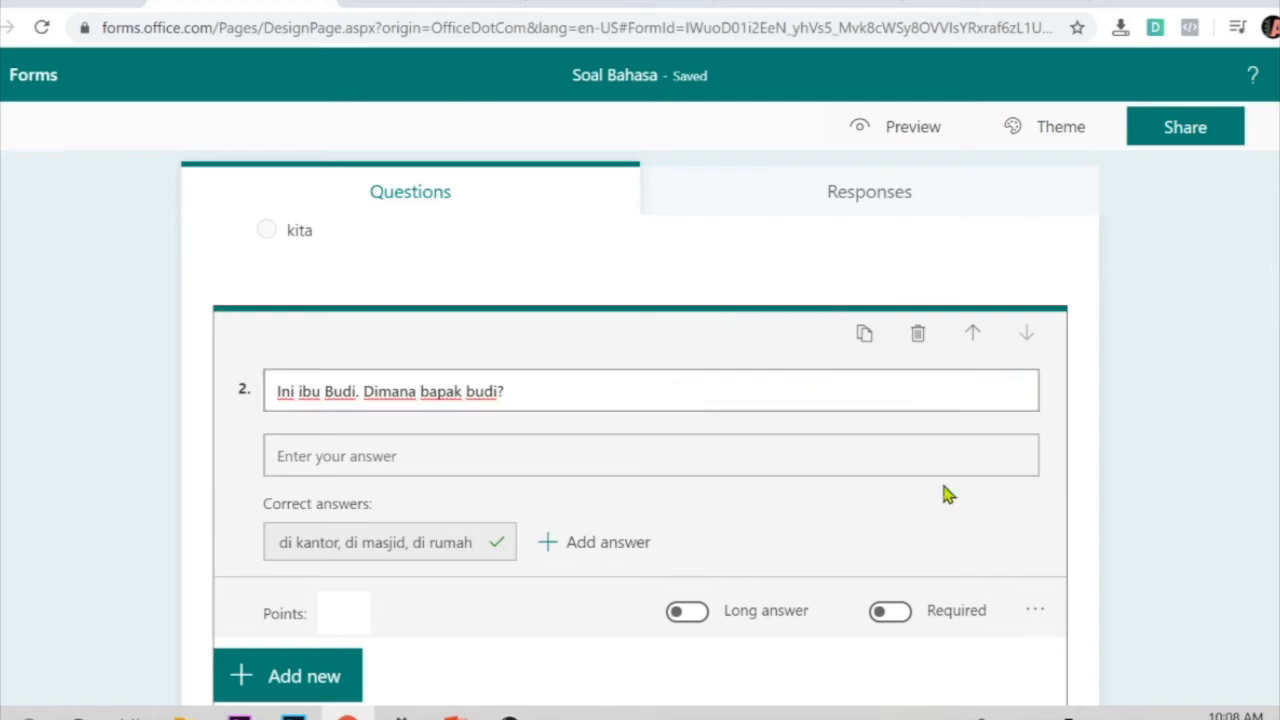
# Submit a test response from the quiz preview, answering kita to question 1 and "di kantor" to question 2.
pyautogui.click(872, 203)
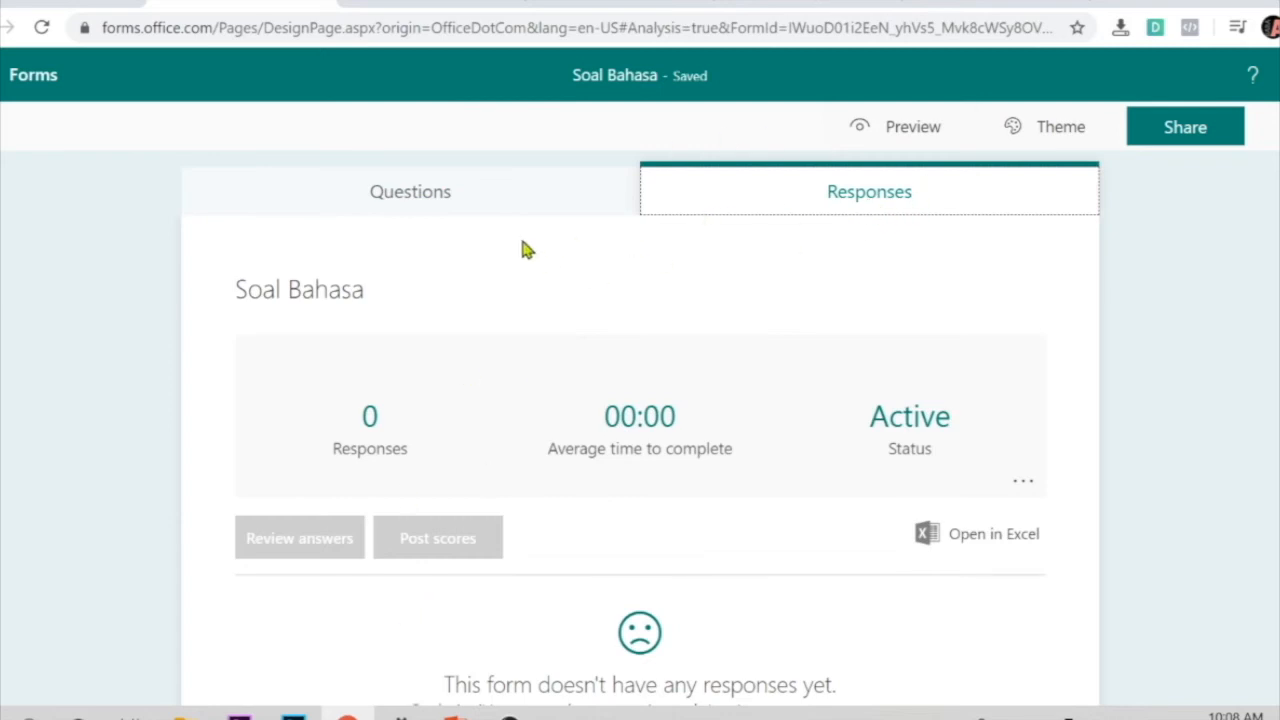
pyautogui.click(588, 185)
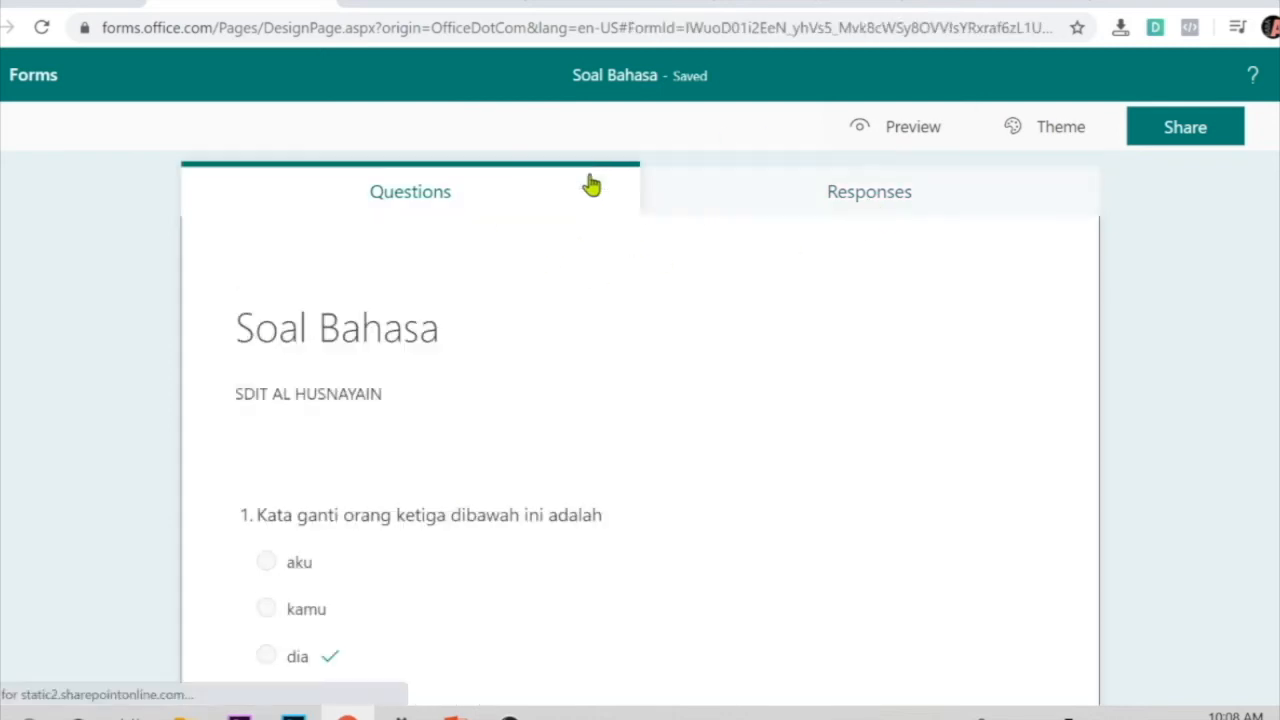
pyautogui.click(900, 137)
pyautogui.scroll(-4, 505, 534)
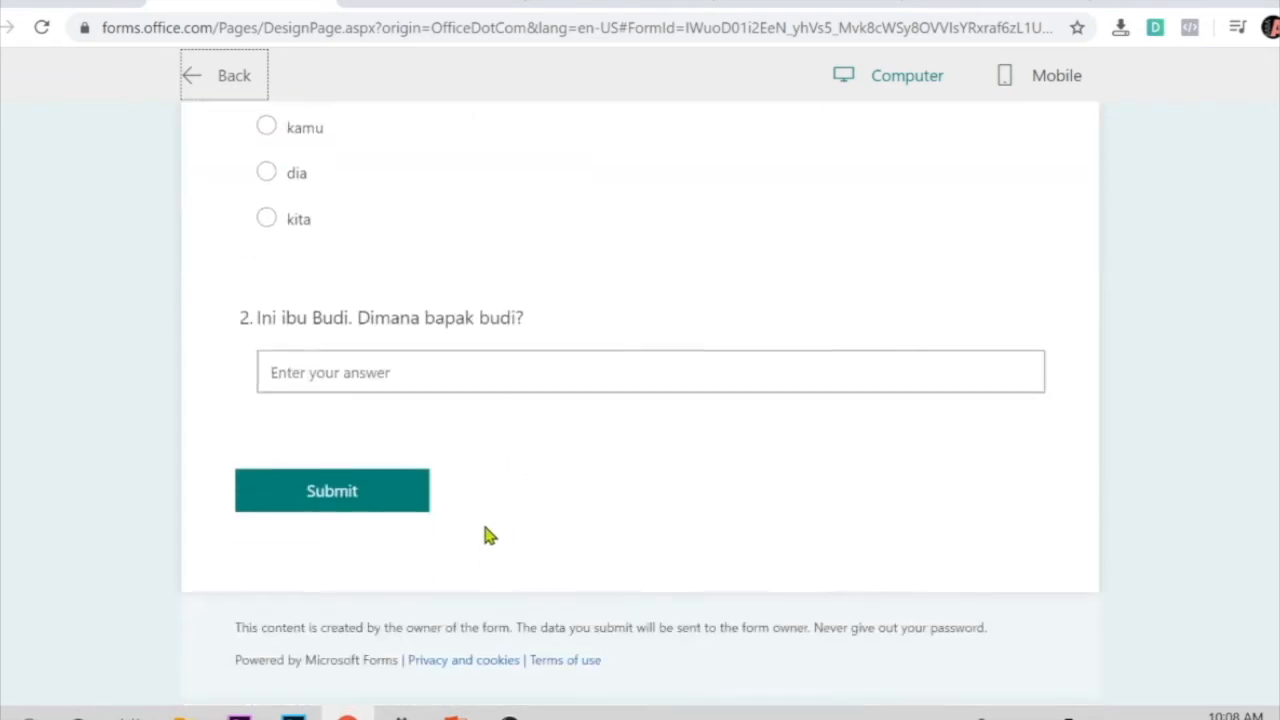
pyautogui.scroll(2, 526, 360)
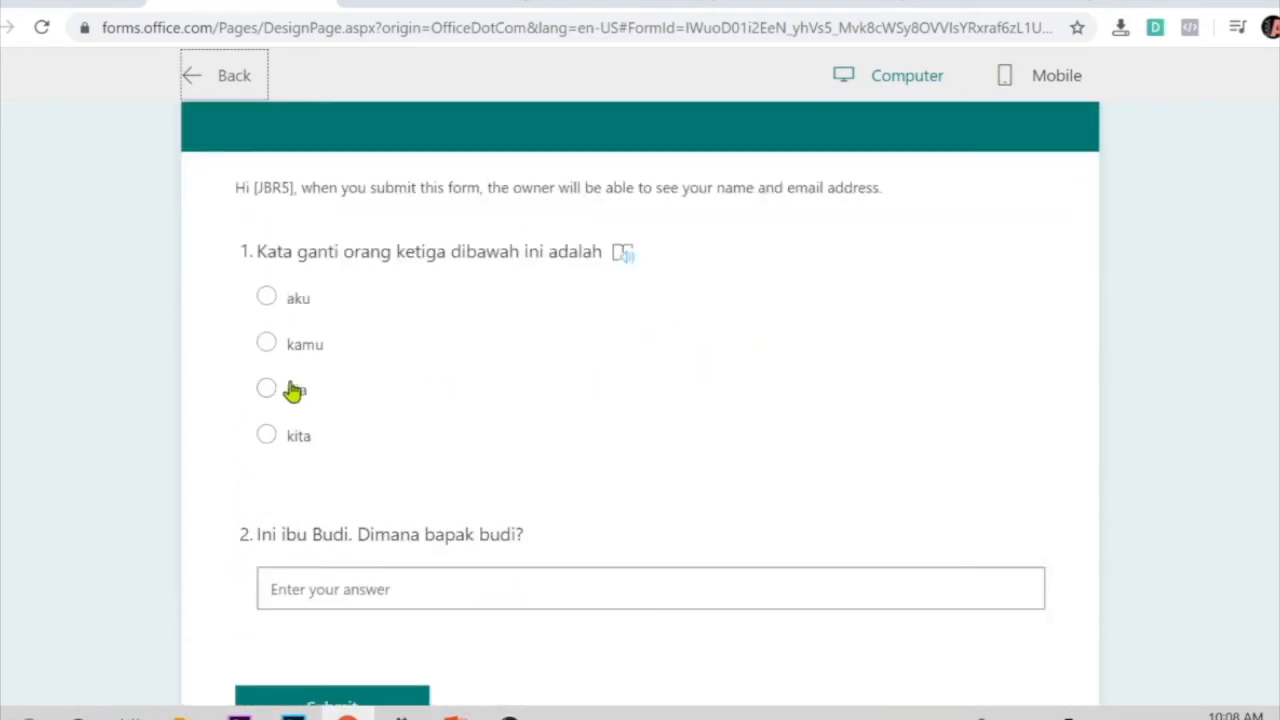
pyautogui.click(297, 440)
pyautogui.scroll(-2, 597, 454)
pyautogui.click(456, 374)
pyautogui.write('di kantor')
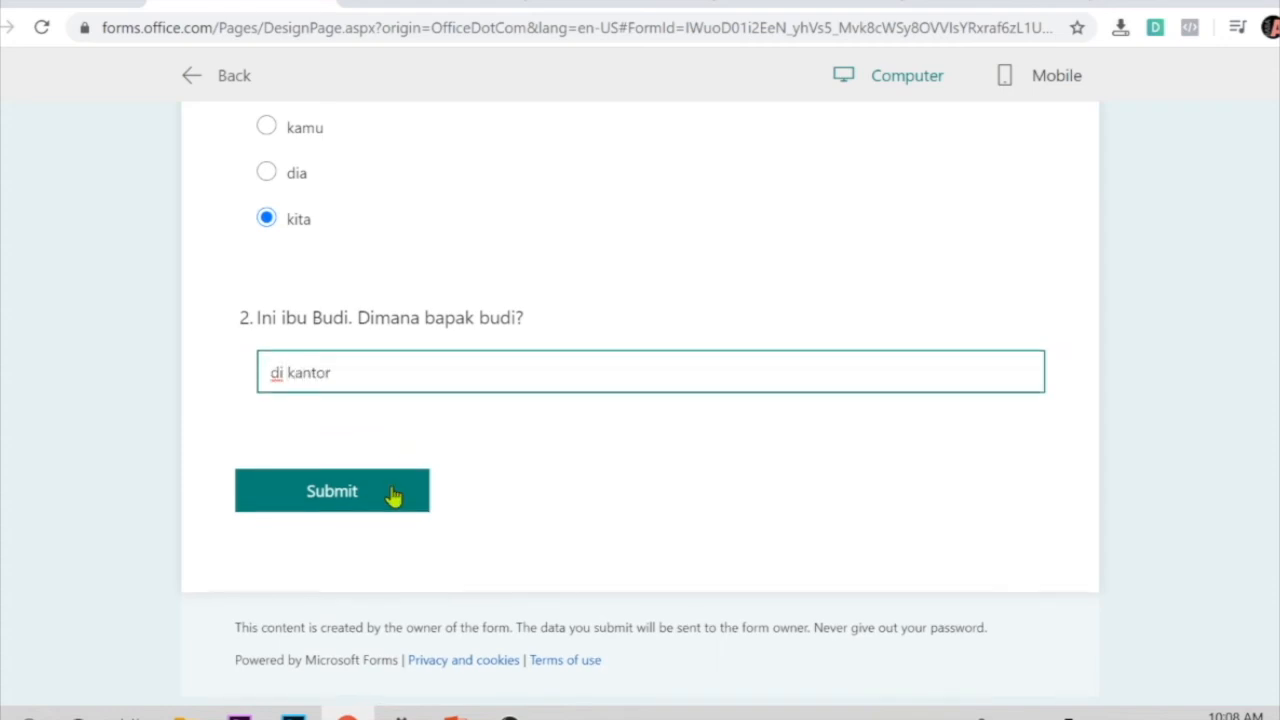
pyautogui.click(393, 496)
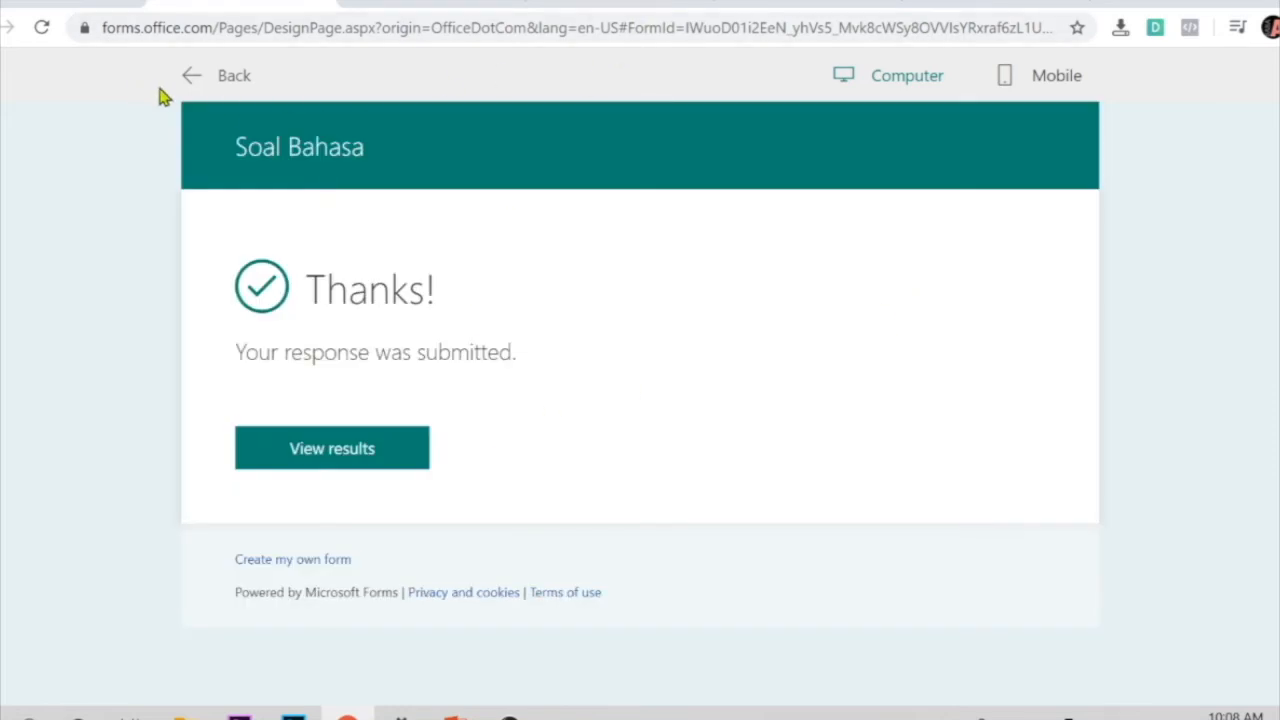
# Leave the preview and examine the response summary for the Soal Bahasa quiz.
pyautogui.click(189, 78)
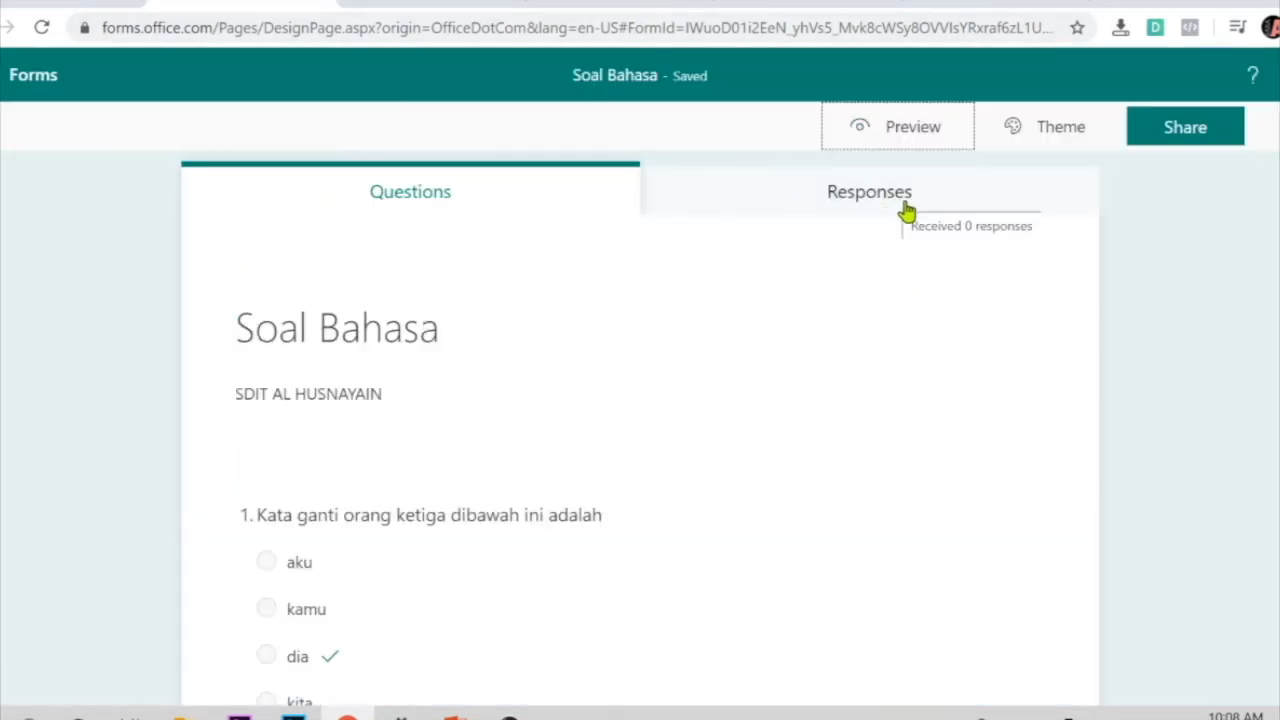
pyautogui.click(842, 205)
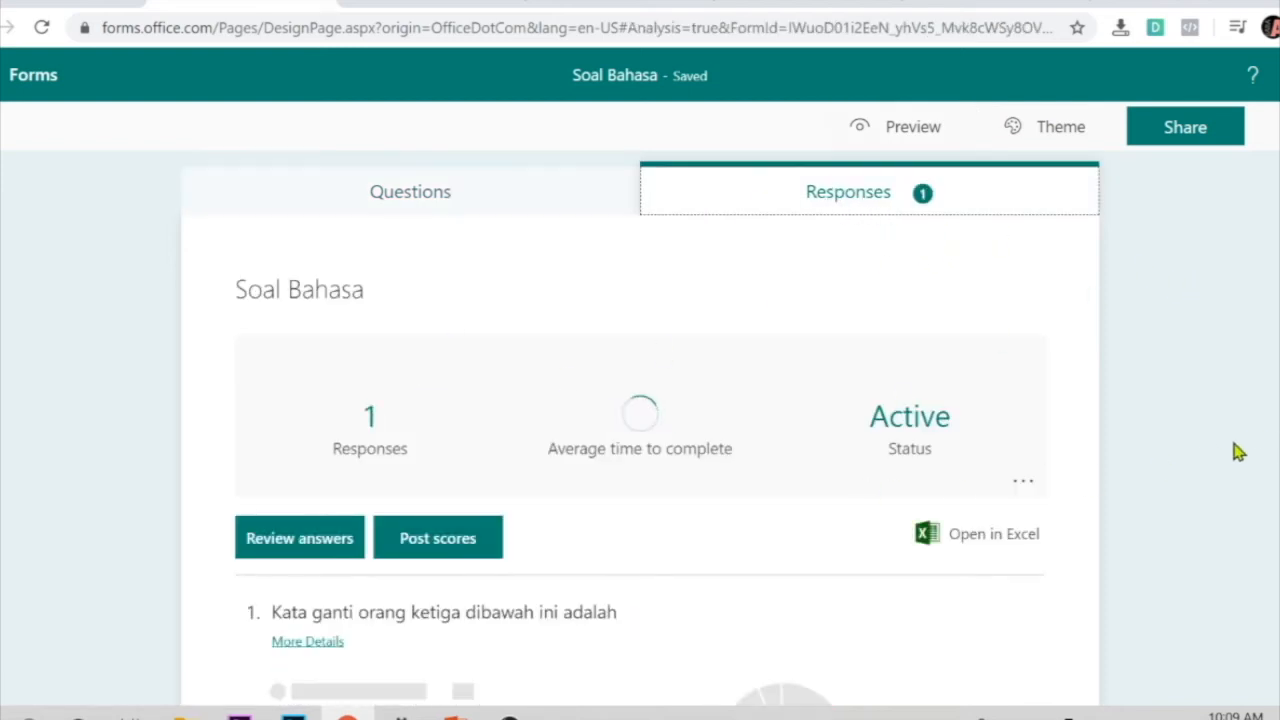
pyautogui.scroll(-2, 1098, 451)
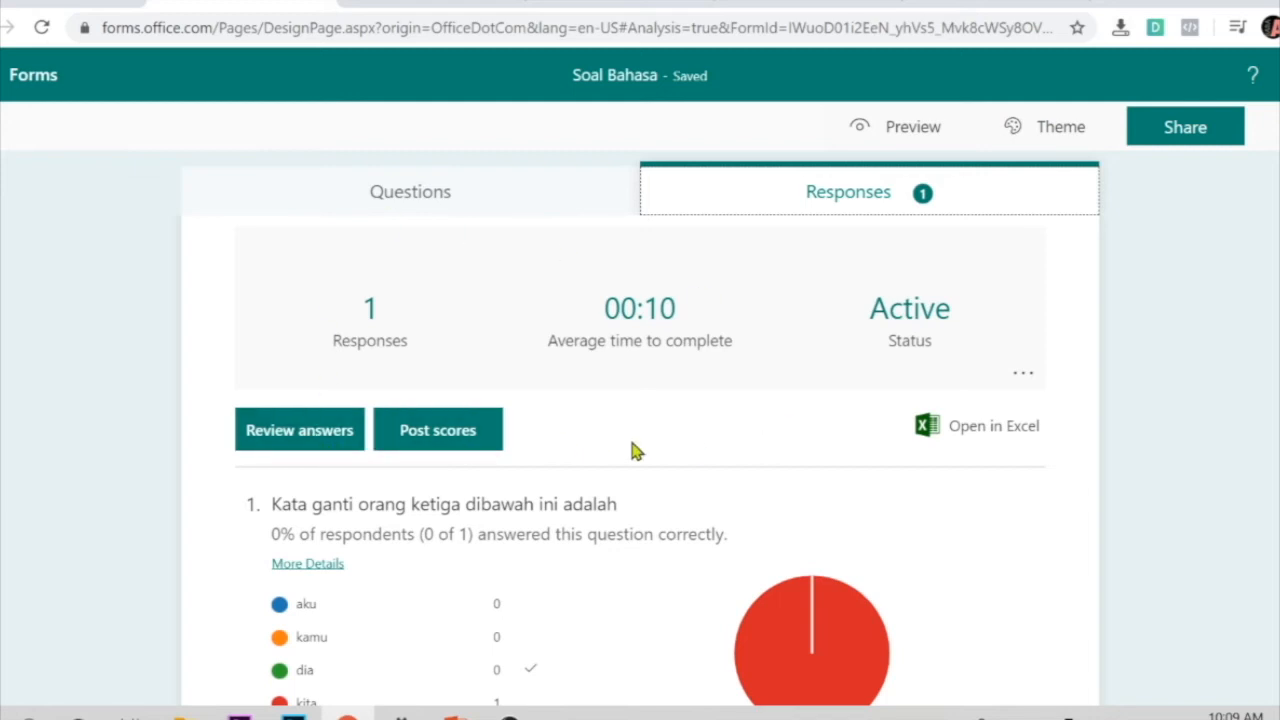
pyautogui.scroll(-2, 630, 450)
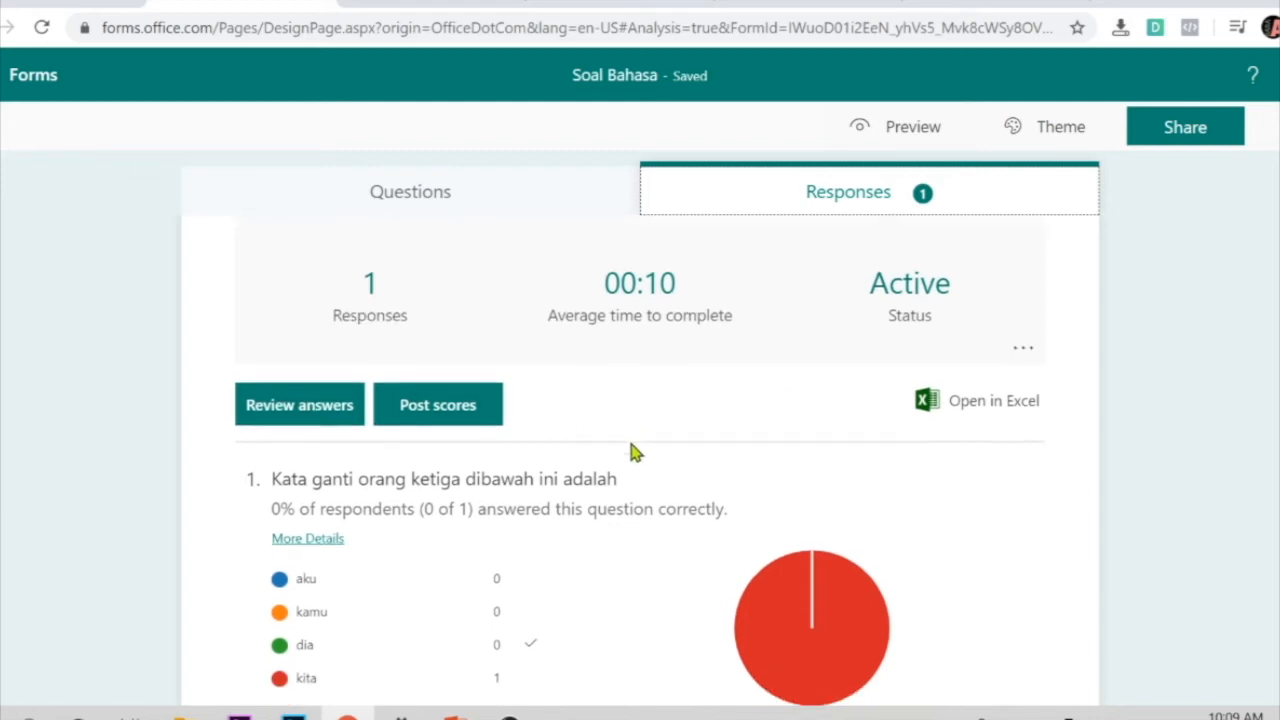
# Review the submitted answers, award 5 points for the response to question 2, and return to the response summary.
pyautogui.click(266, 336)
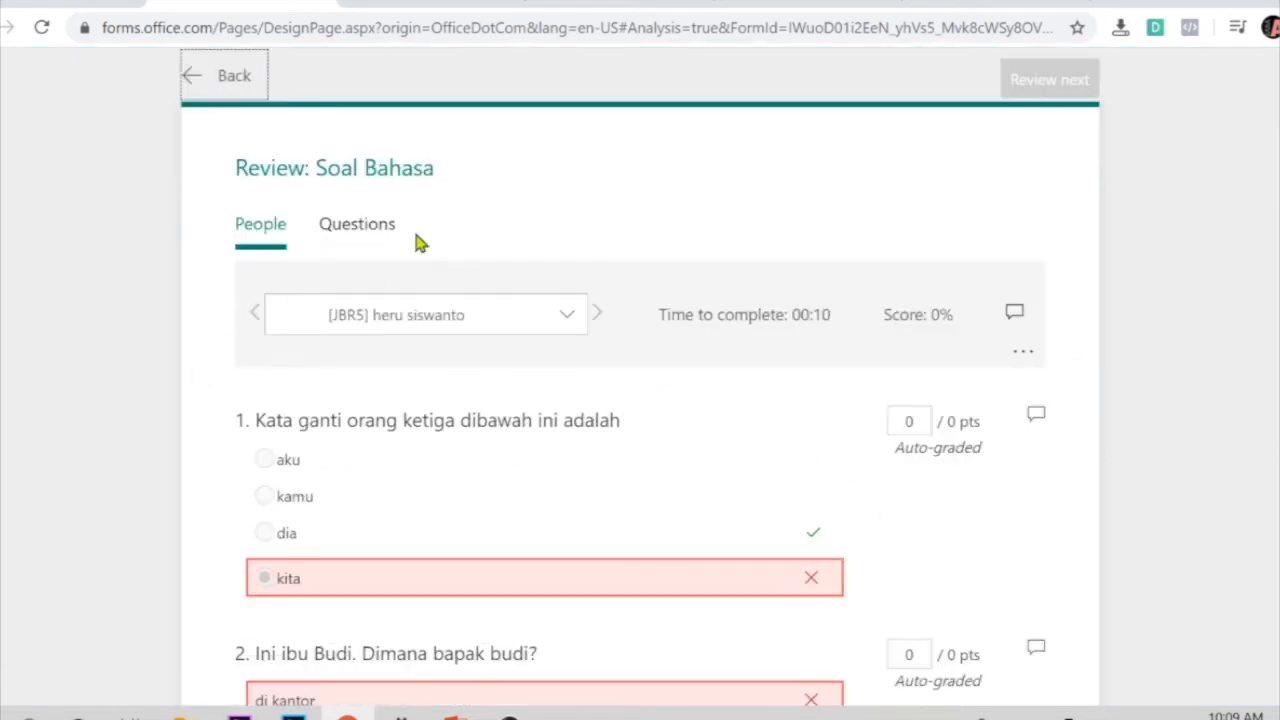
pyautogui.scroll(-1, 1160, 420)
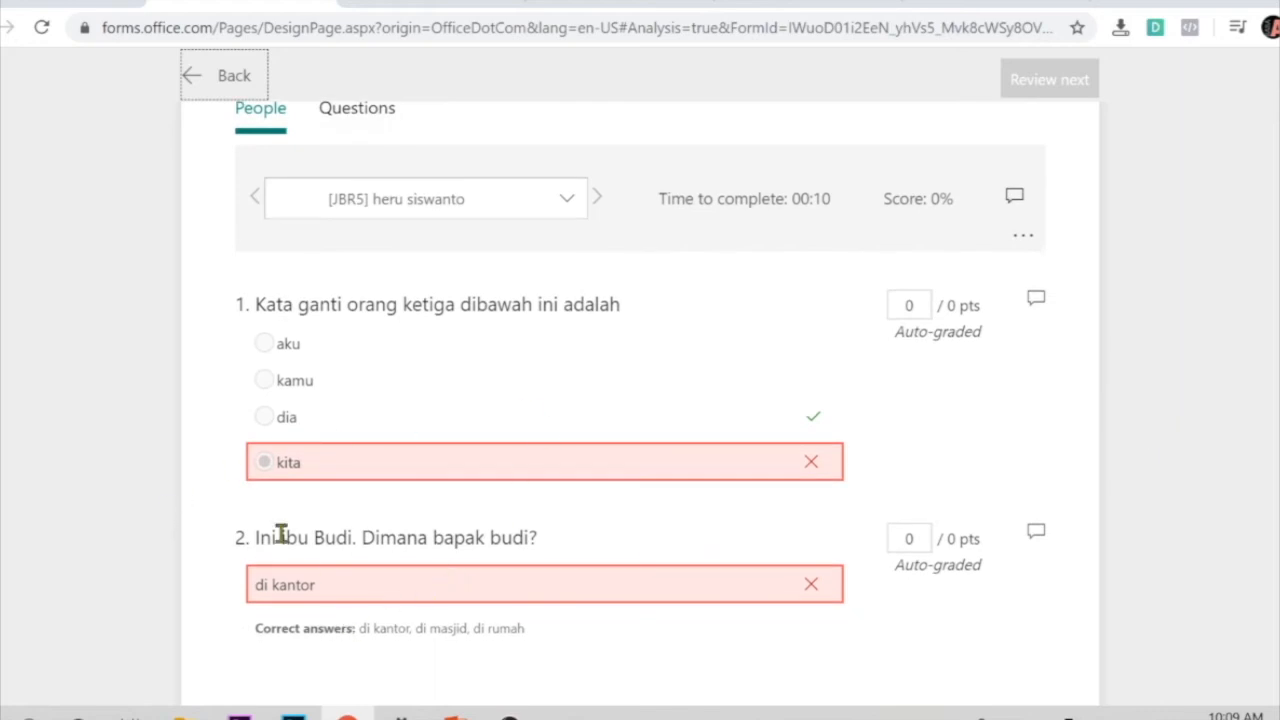
pyautogui.click(920, 539)
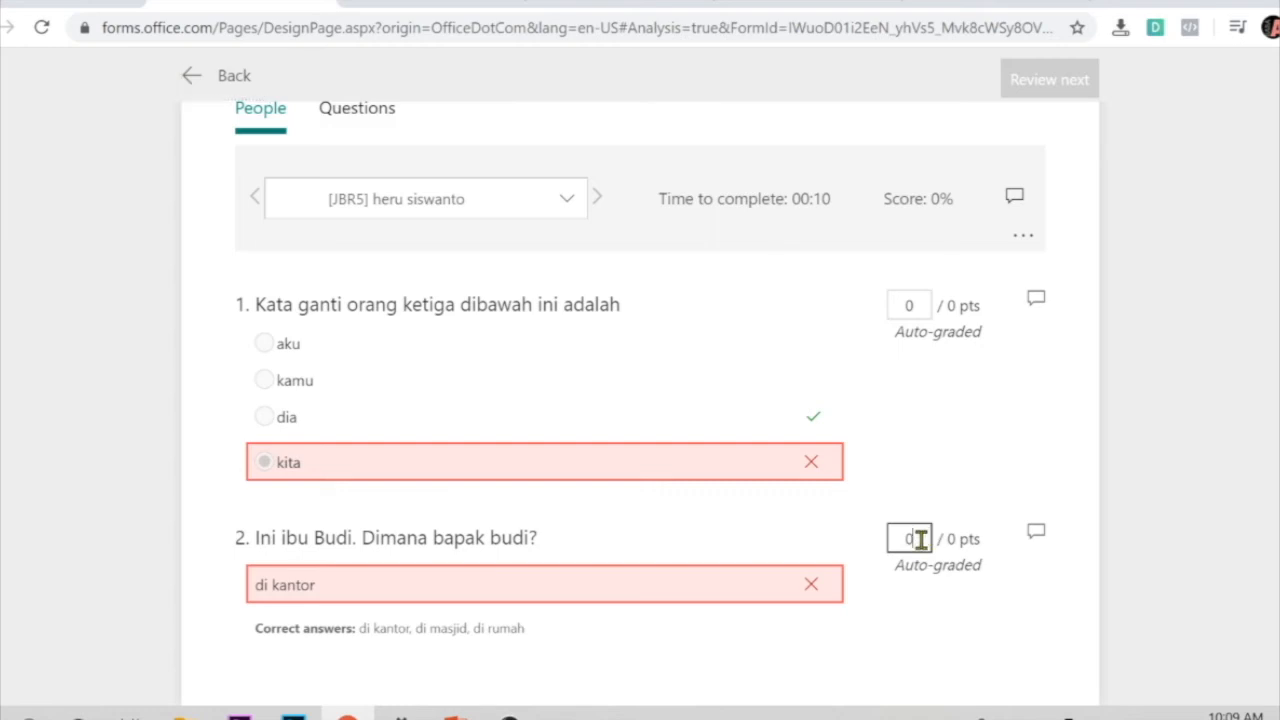
pyautogui.doubleClick(920, 539)
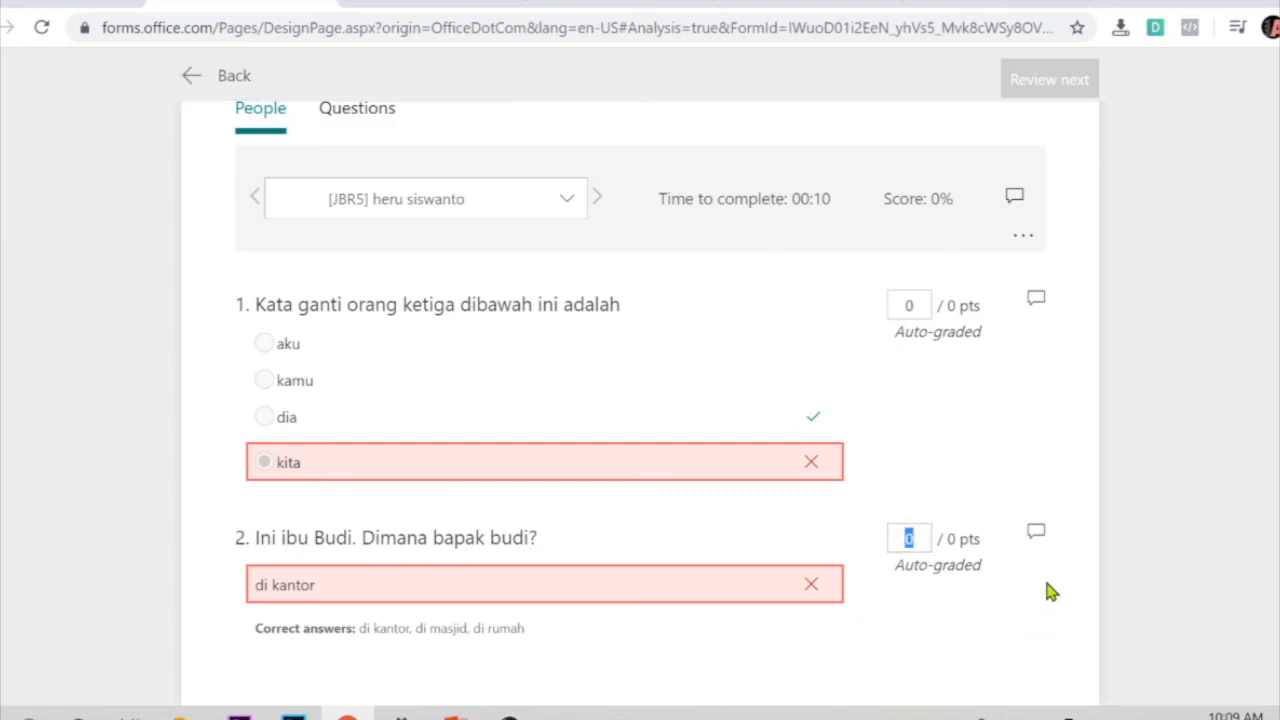
pyautogui.write('5')
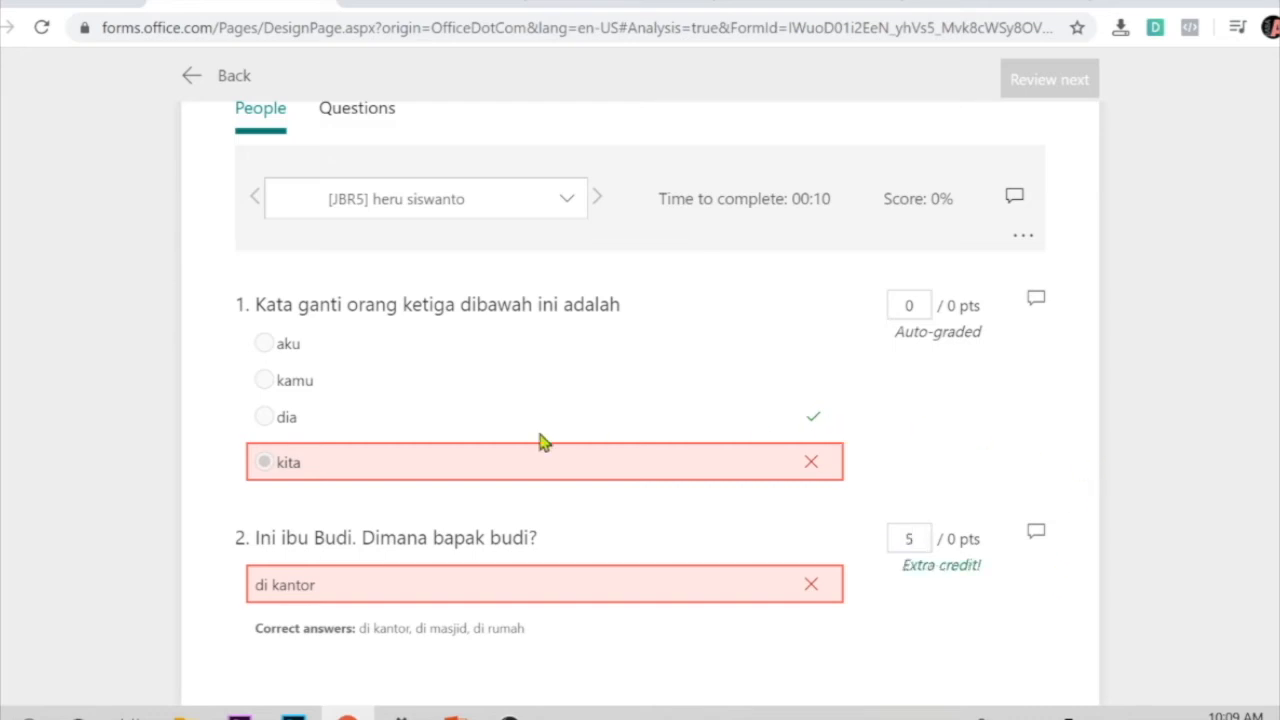
pyautogui.scroll(1, 538, 430)
pyautogui.click(191, 77)
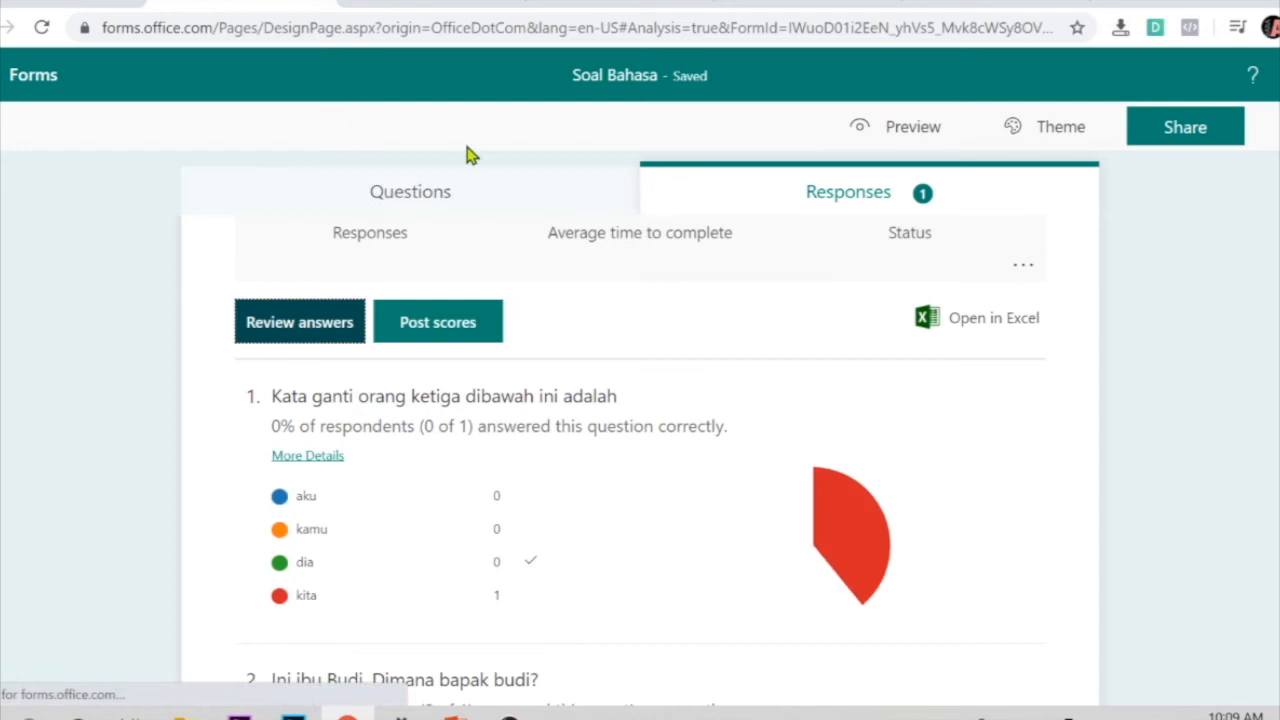
# Return to the quiz questions and examine question 1's answer options, feedback and points setting in edit mode.
pyautogui.click(554, 189)
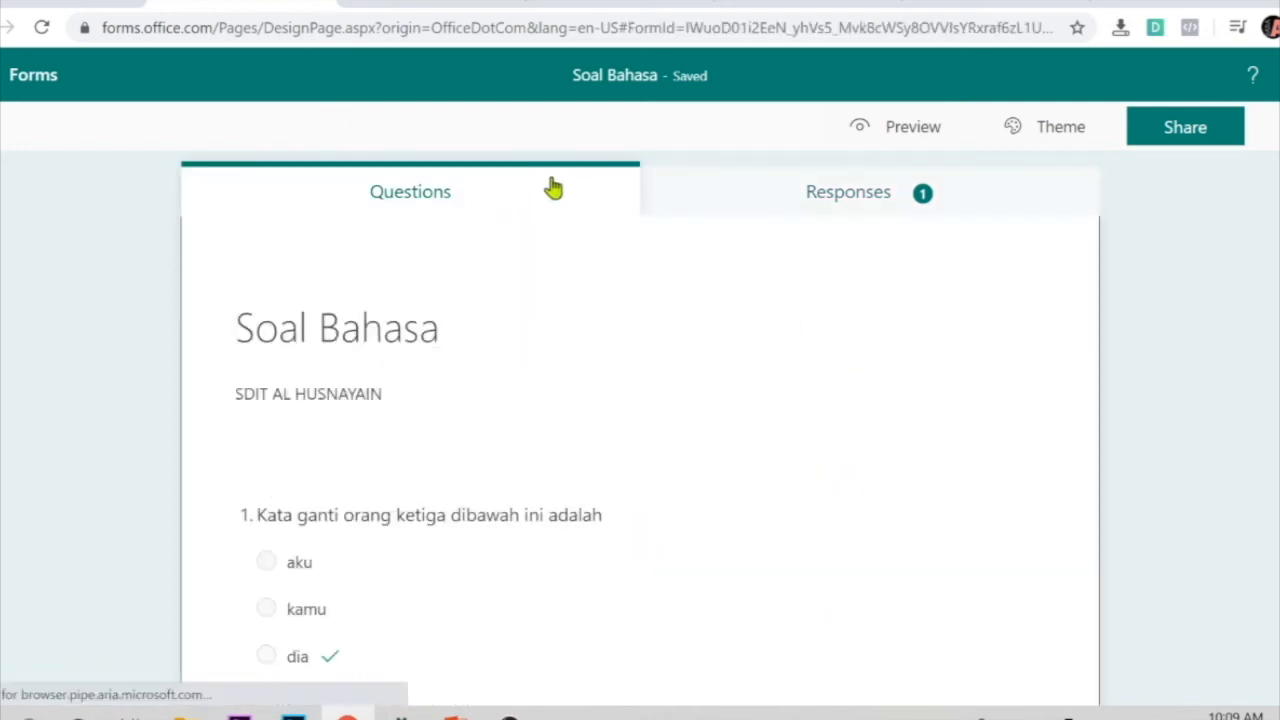
pyautogui.scroll(-4, 455, 370)
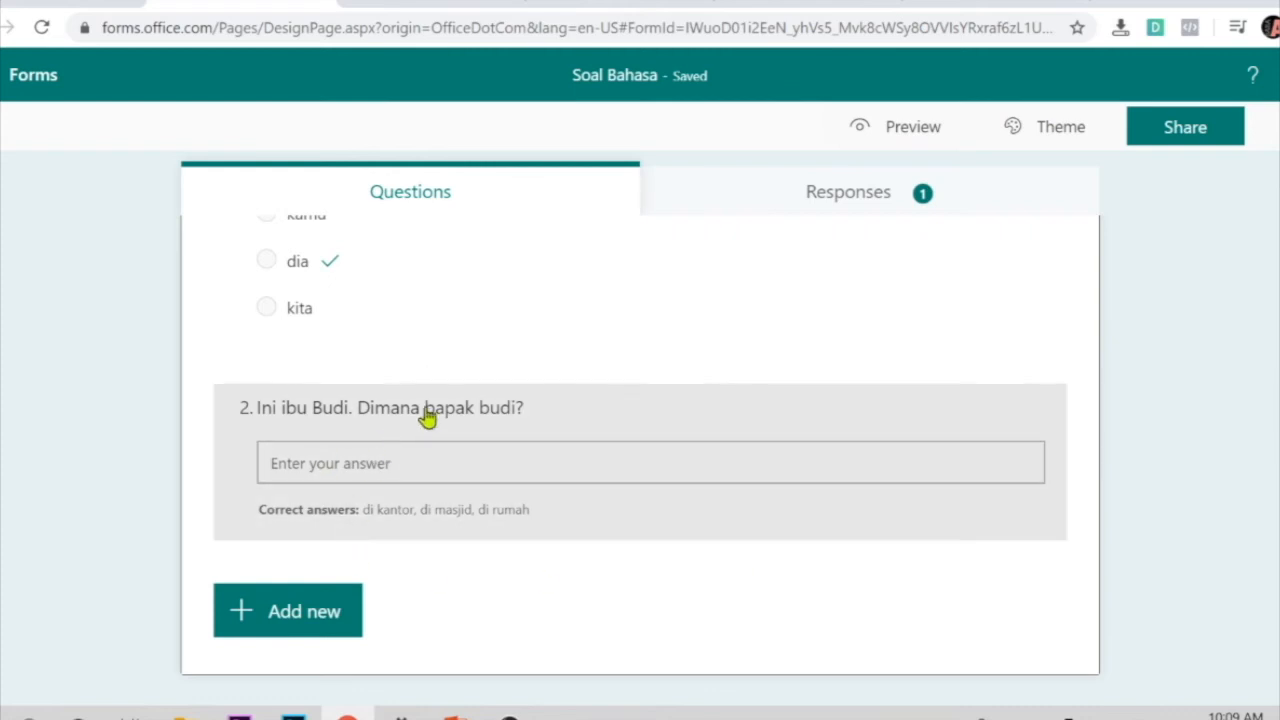
pyautogui.click(766, 434)
pyautogui.scroll(2, 540, 435)
pyautogui.click(514, 431)
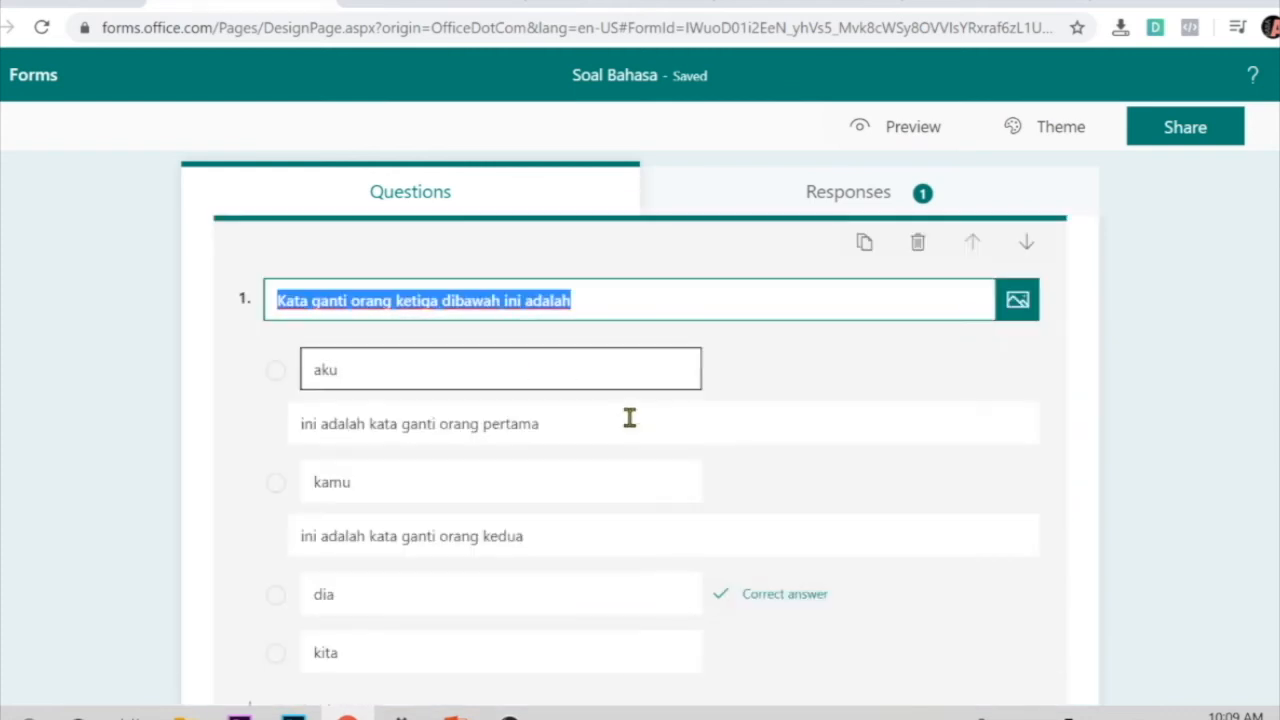
pyautogui.scroll(-4, 670, 535)
pyautogui.scroll(3, 500, 480)
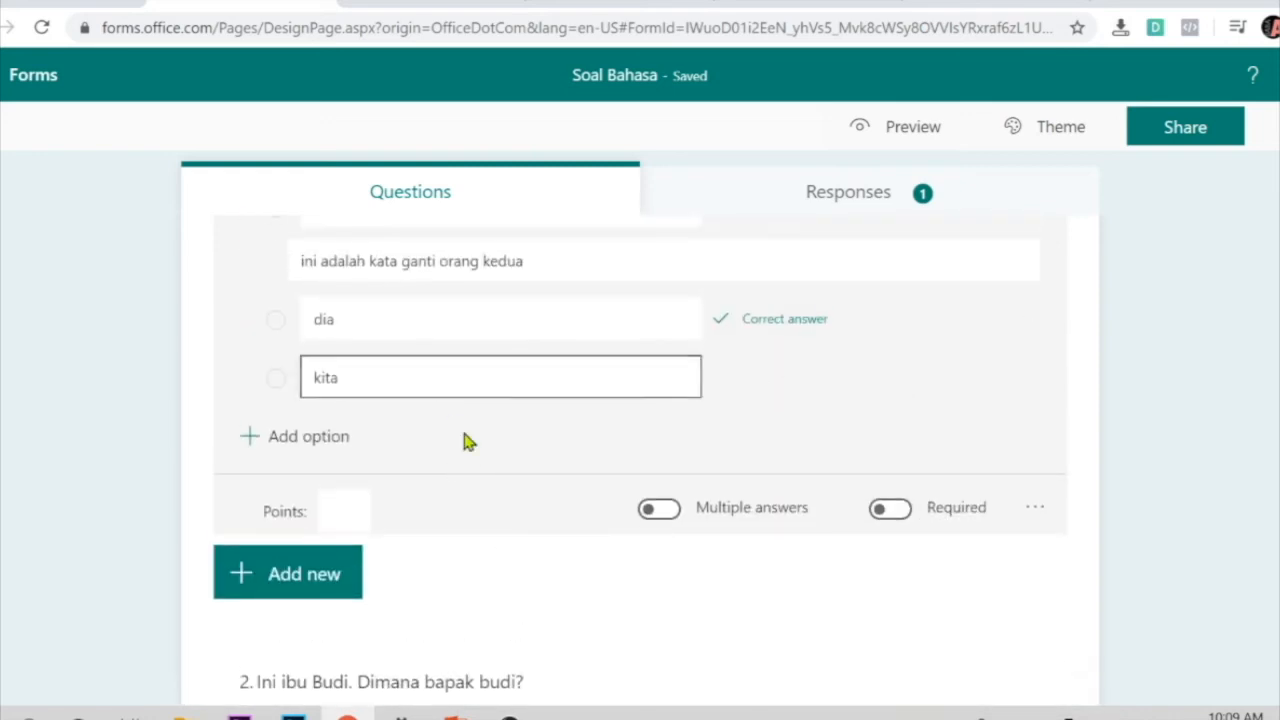
pyautogui.scroll(-2, 510, 465)
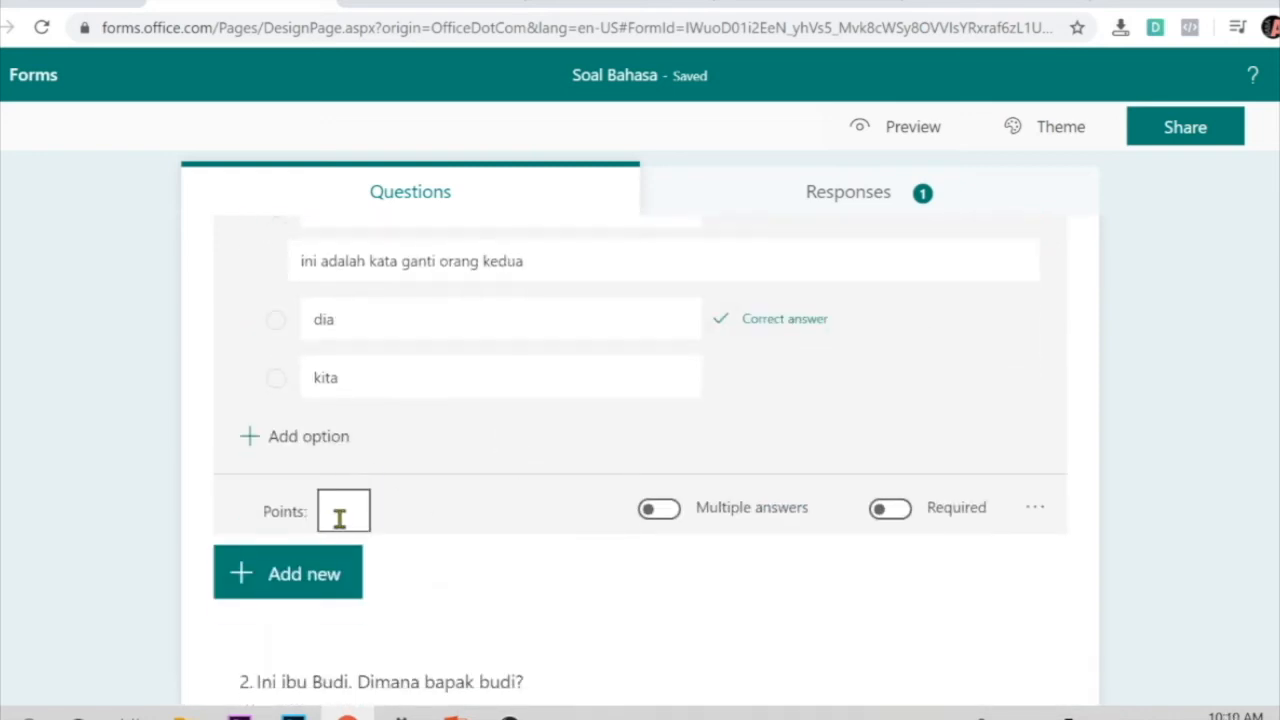
pyautogui.scroll(3, 543, 500)
pyautogui.scroll(-3, 680, 560)
pyautogui.click(332, 515)
# Try out the Required setting on question 1 and leave it switched off.
pyautogui.click(893, 520)
pyautogui.click(893, 520)
pyautogui.click(893, 515)
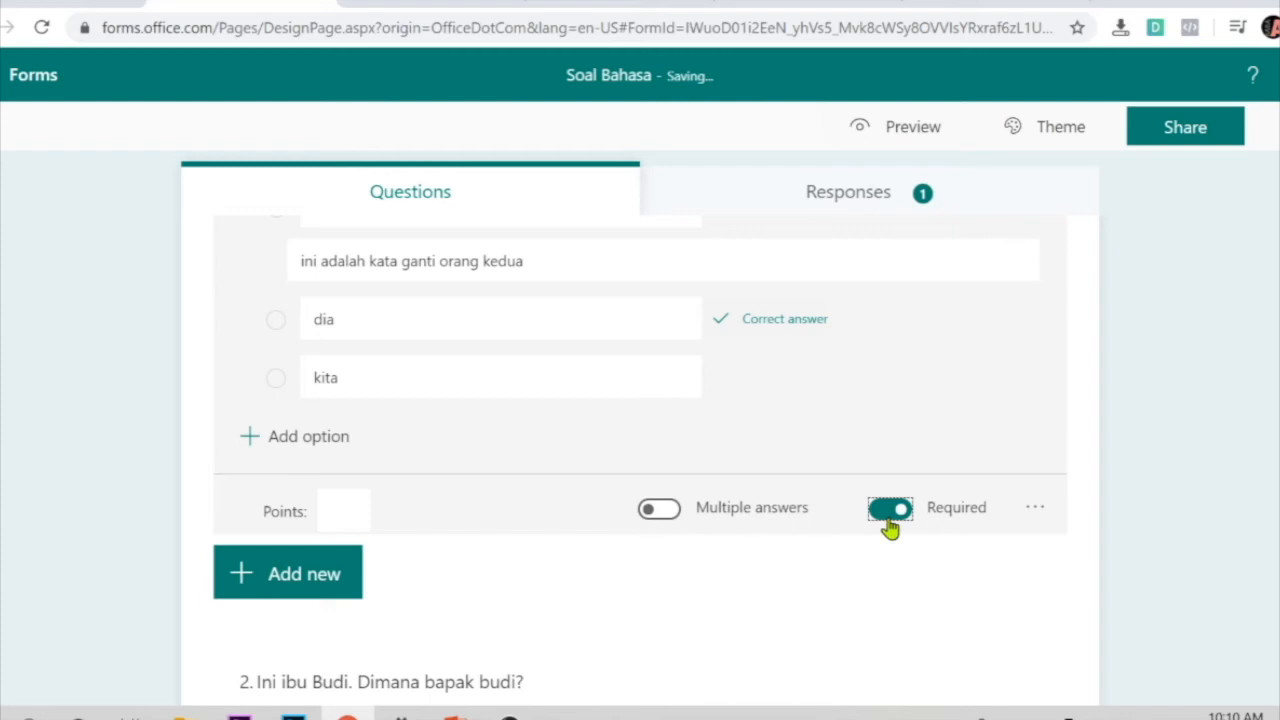
pyautogui.click(893, 522)
pyautogui.click(898, 518)
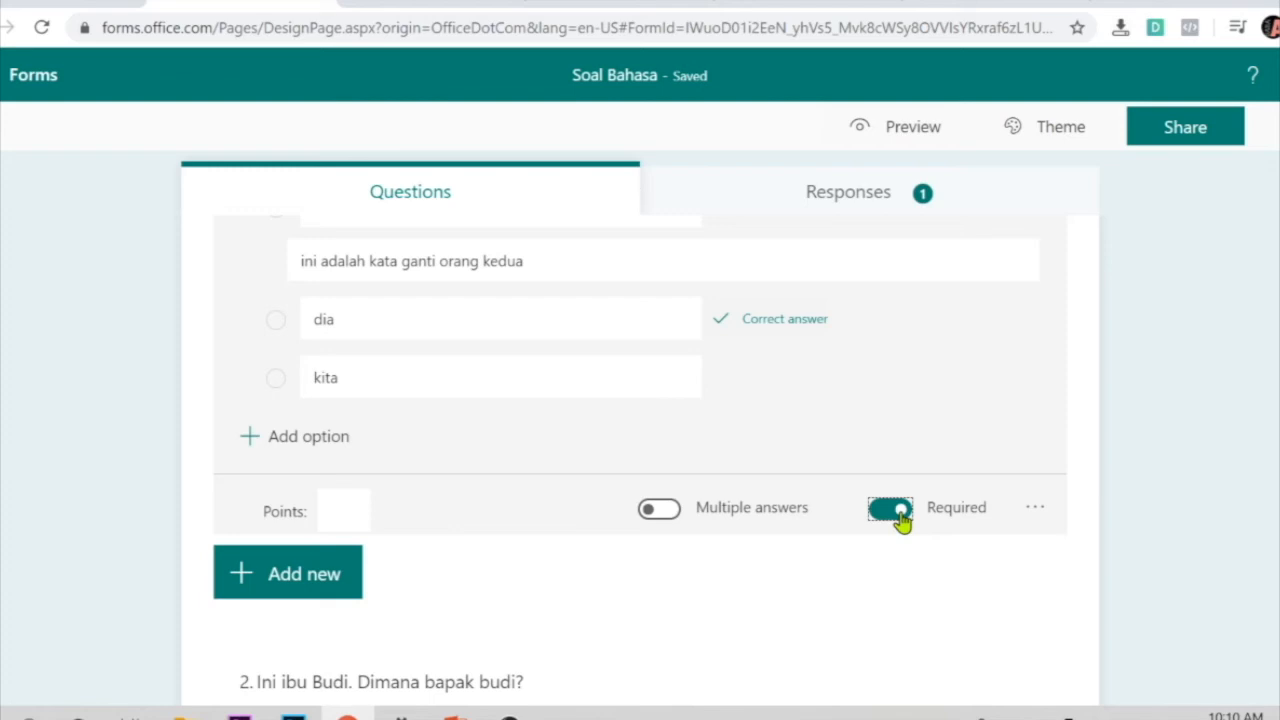
pyautogui.click(900, 516)
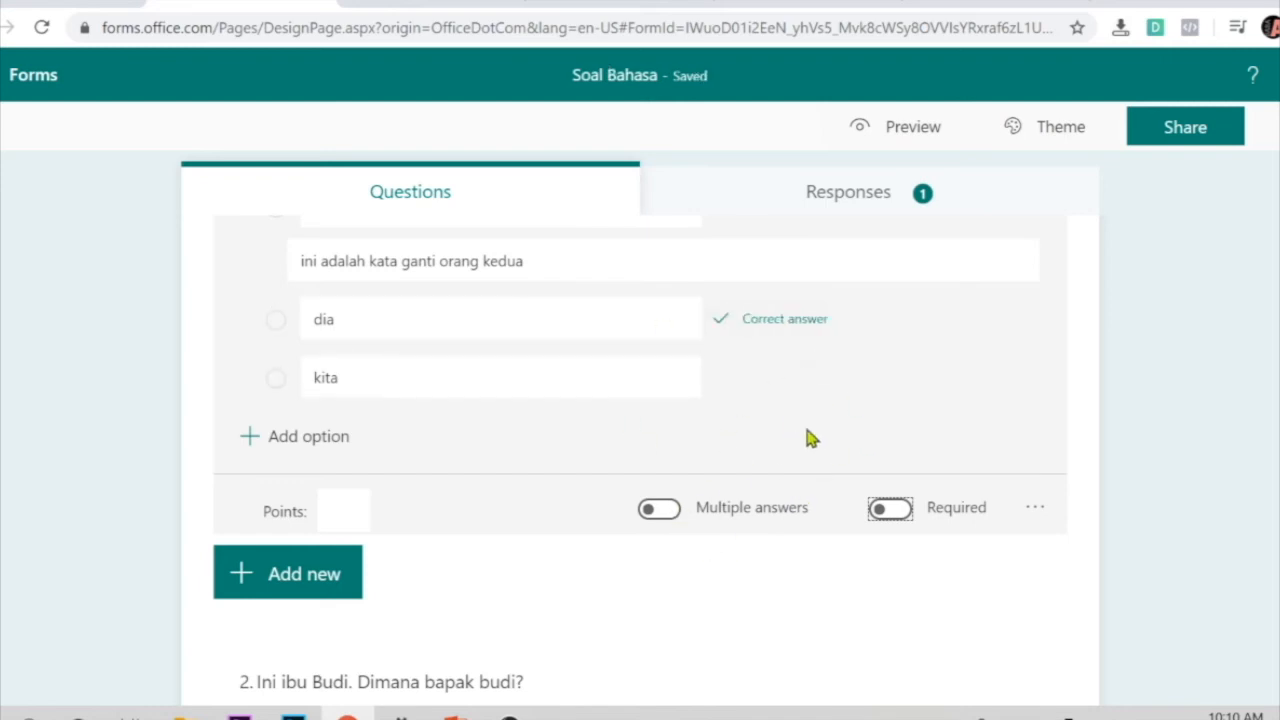
# Allow multiple answers for question 1, and switch it back to a single answer.
pyautogui.scroll(1, 770, 520)
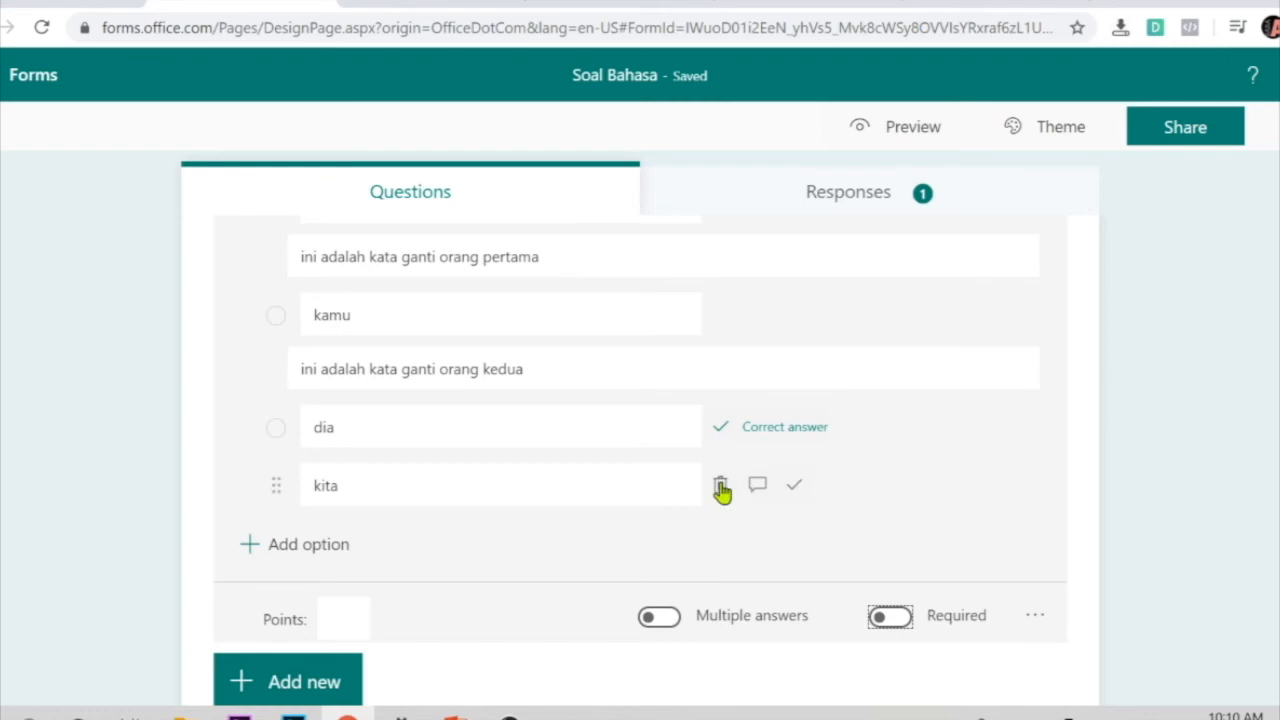
pyautogui.click(668, 622)
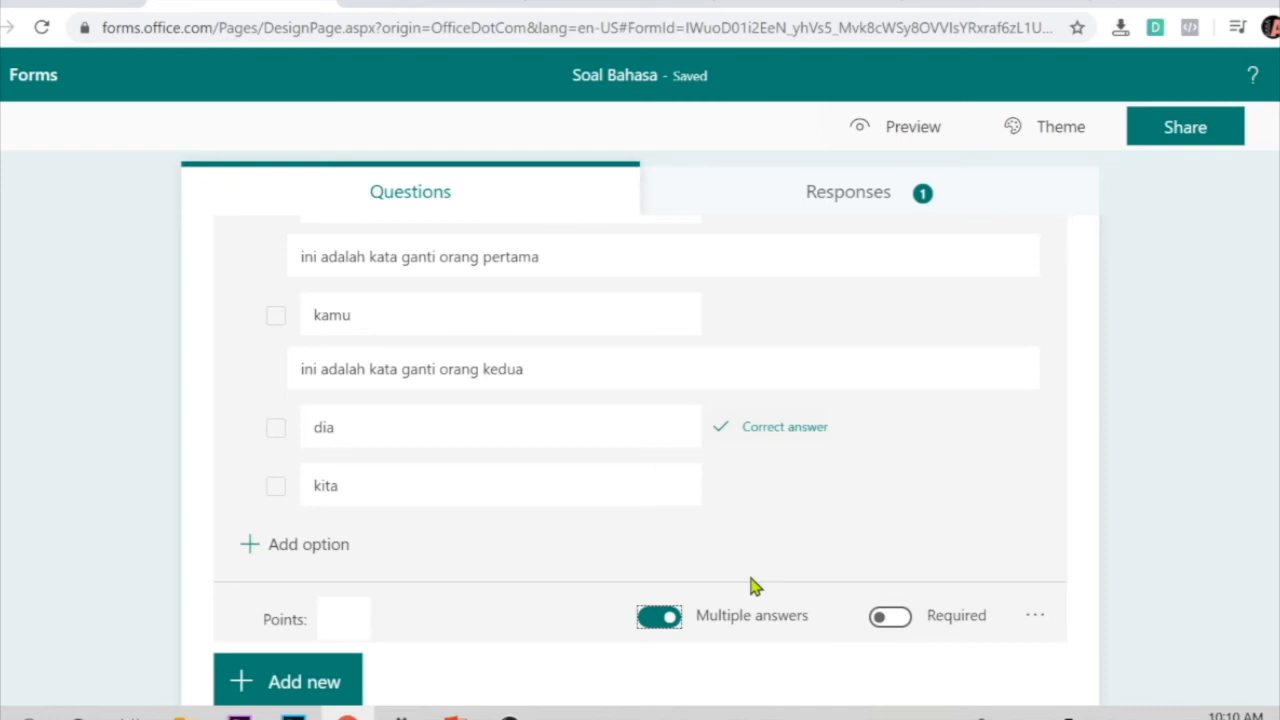
pyautogui.click(676, 628)
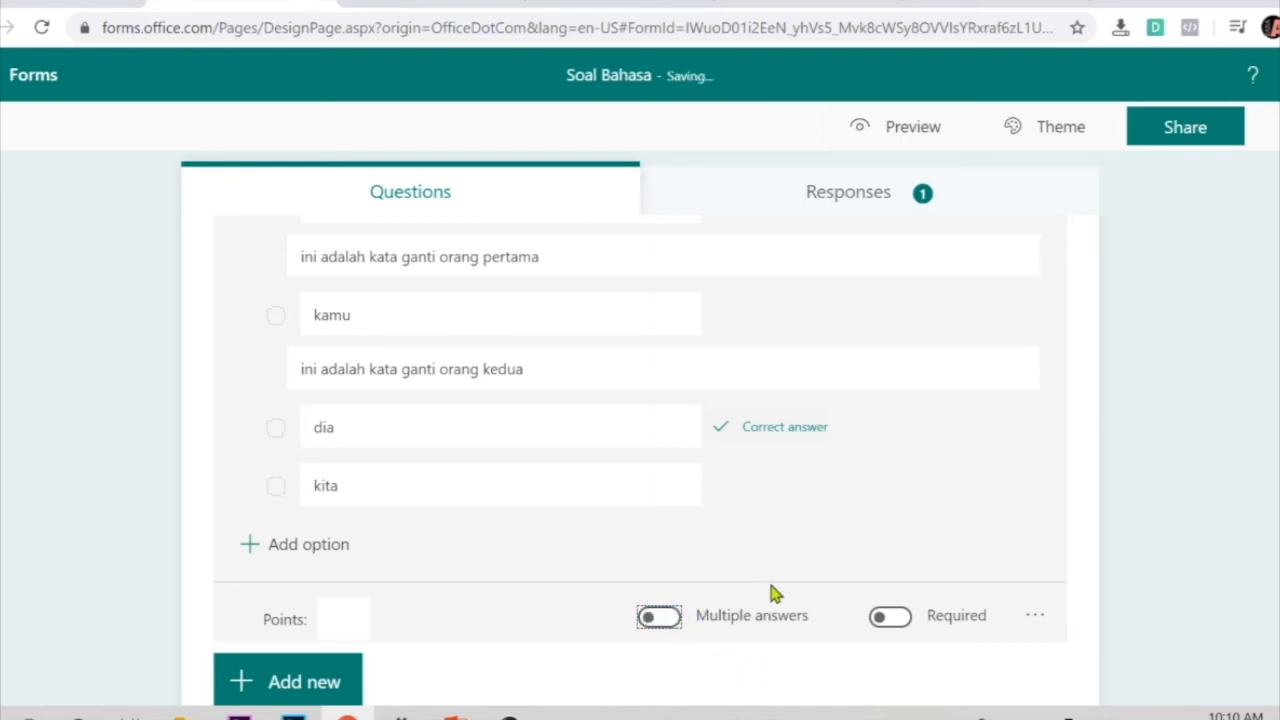
pyautogui.scroll(-2, 768, 590)
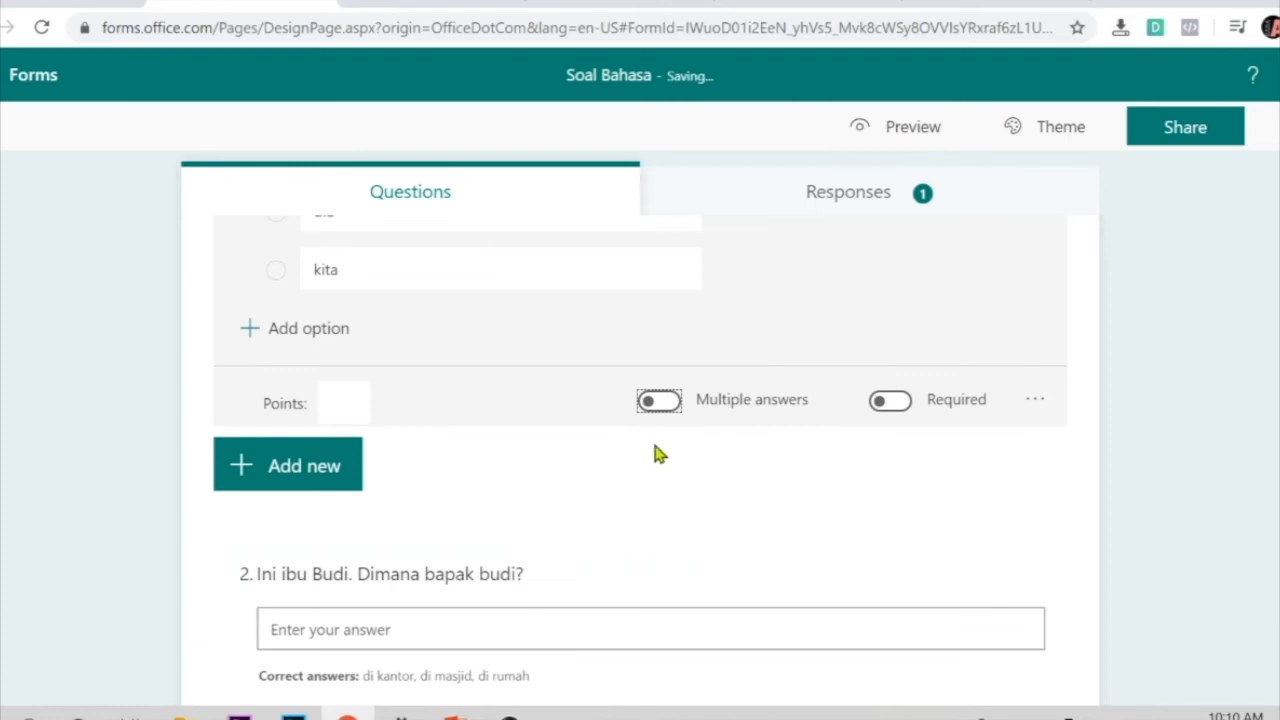
pyautogui.scroll(-1, 684, 524)
pyautogui.scroll(2, 727, 499)
pyautogui.scroll(6, 727, 508)
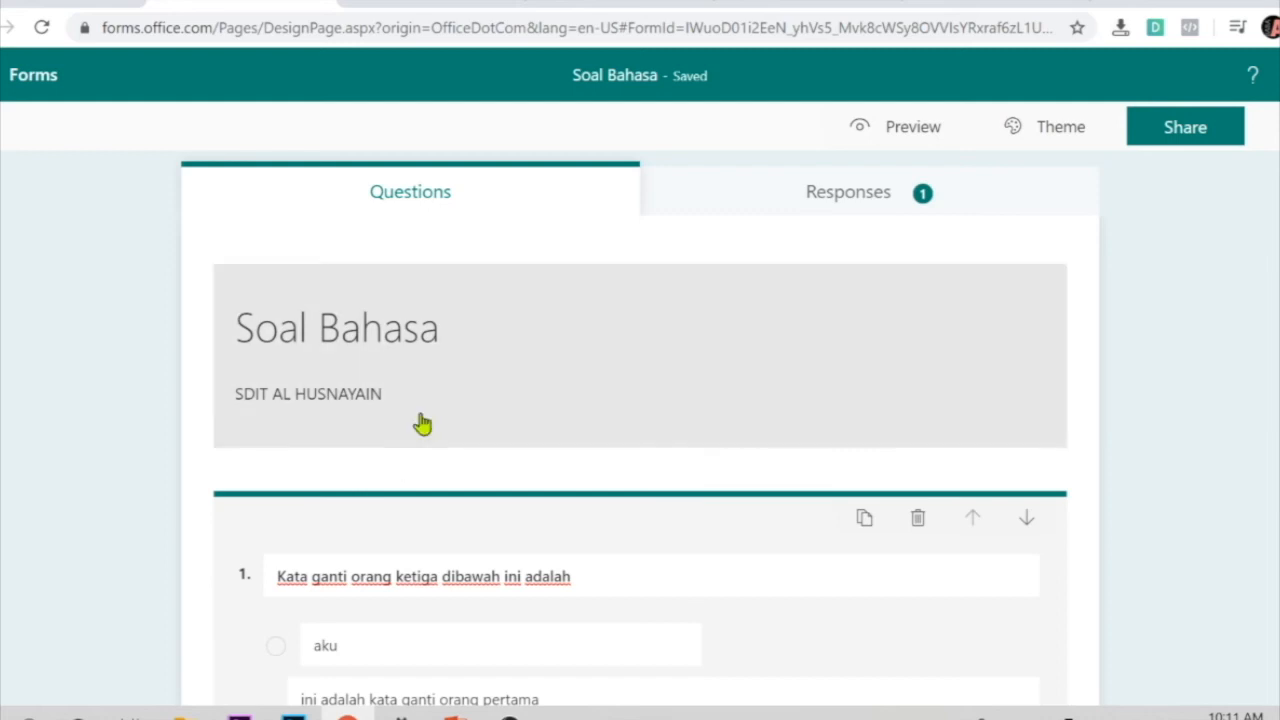
pyautogui.click(711, 346)
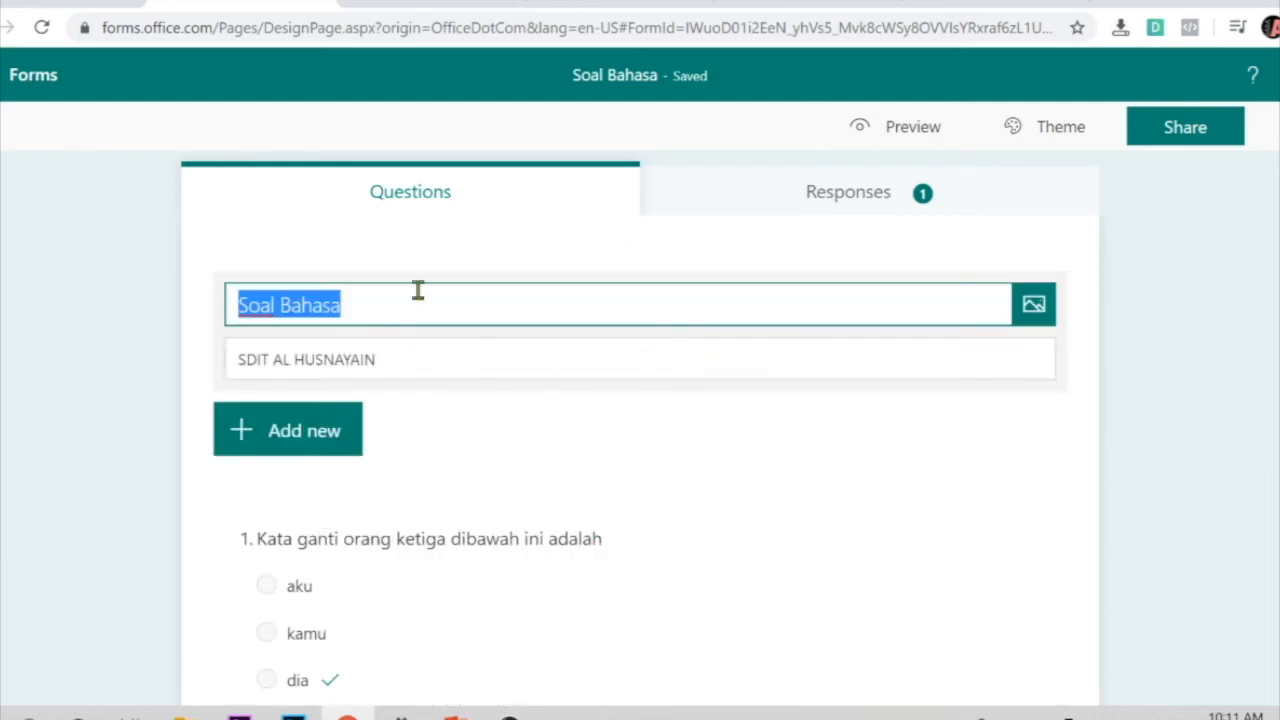
pyautogui.click(308, 450)
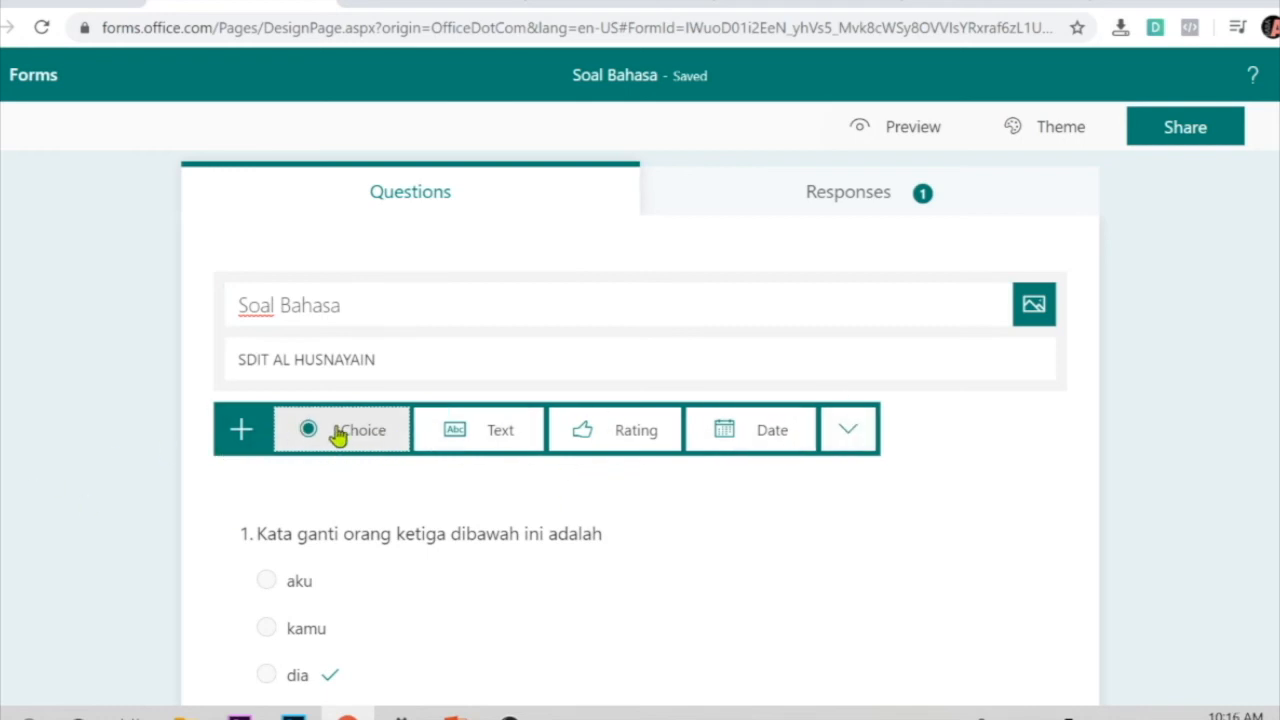
pyautogui.click(338, 437)
pyautogui.click(918, 296)
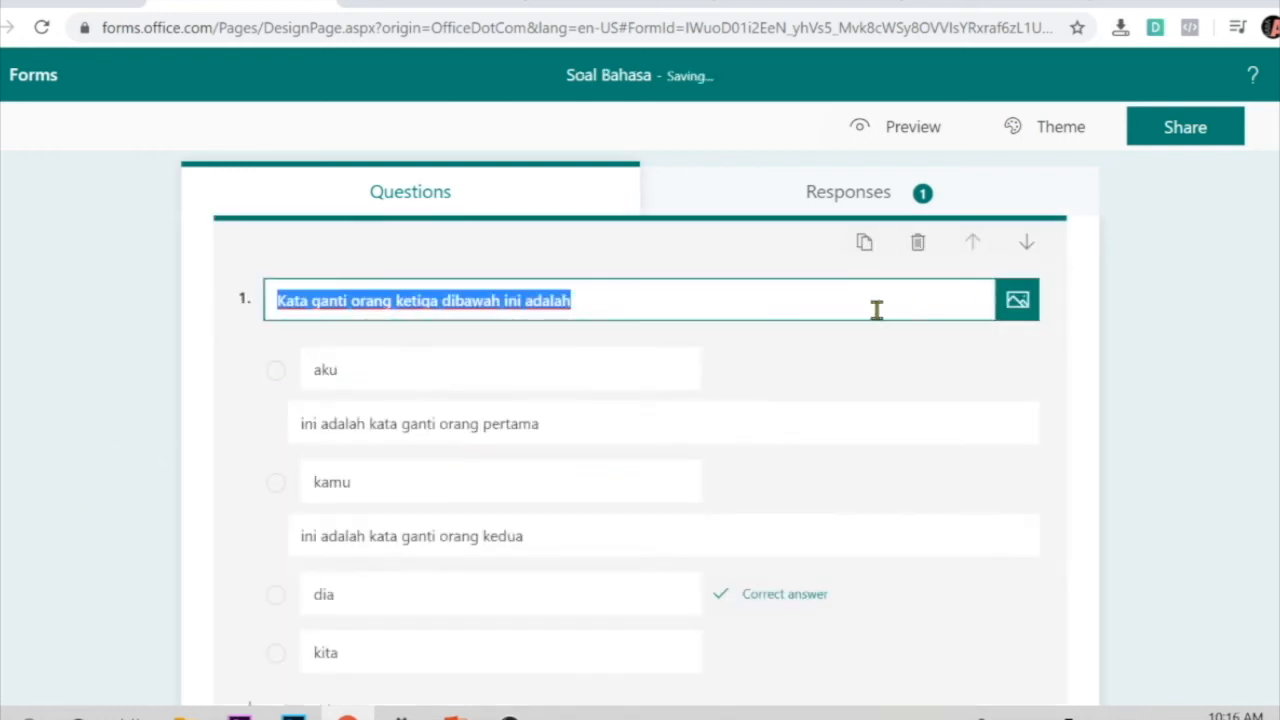
# Insert a Text question worded "Nama Siswa" directly below the quiz title, ahead of the existing questions.
pyautogui.scroll(2, 720, 403)
pyautogui.click(335, 407)
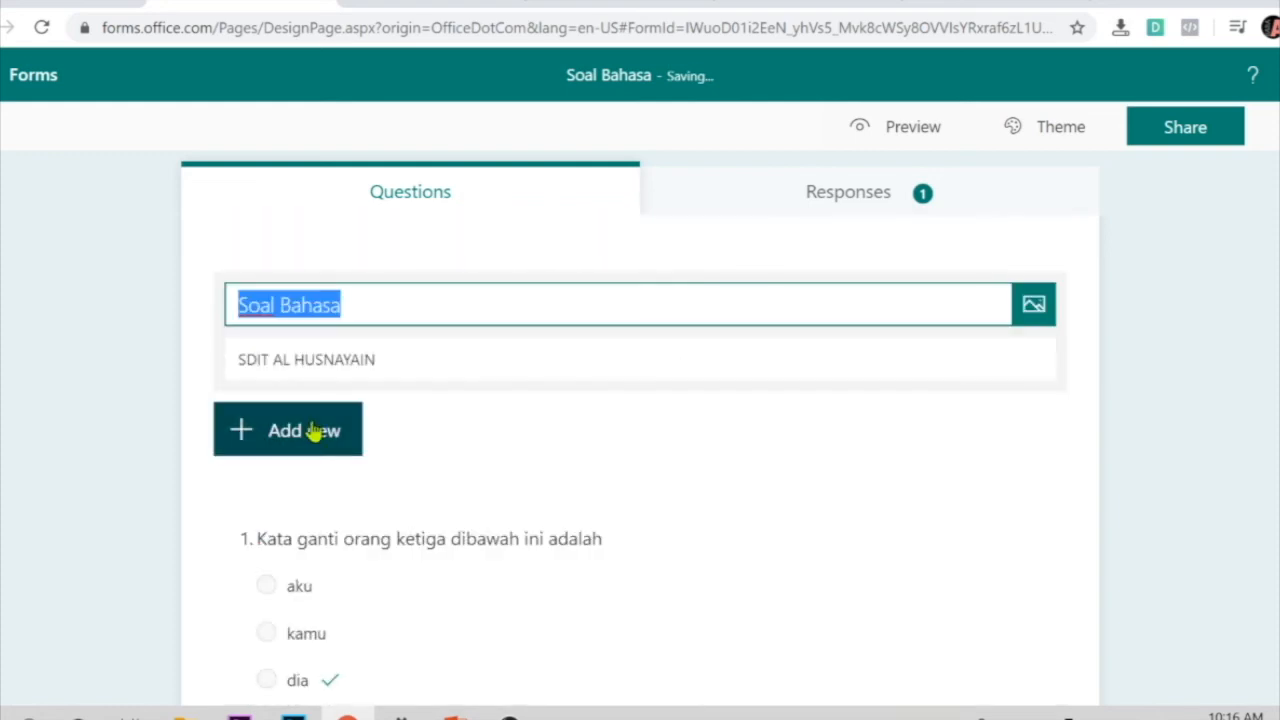
pyautogui.click(335, 410)
pyautogui.click(497, 437)
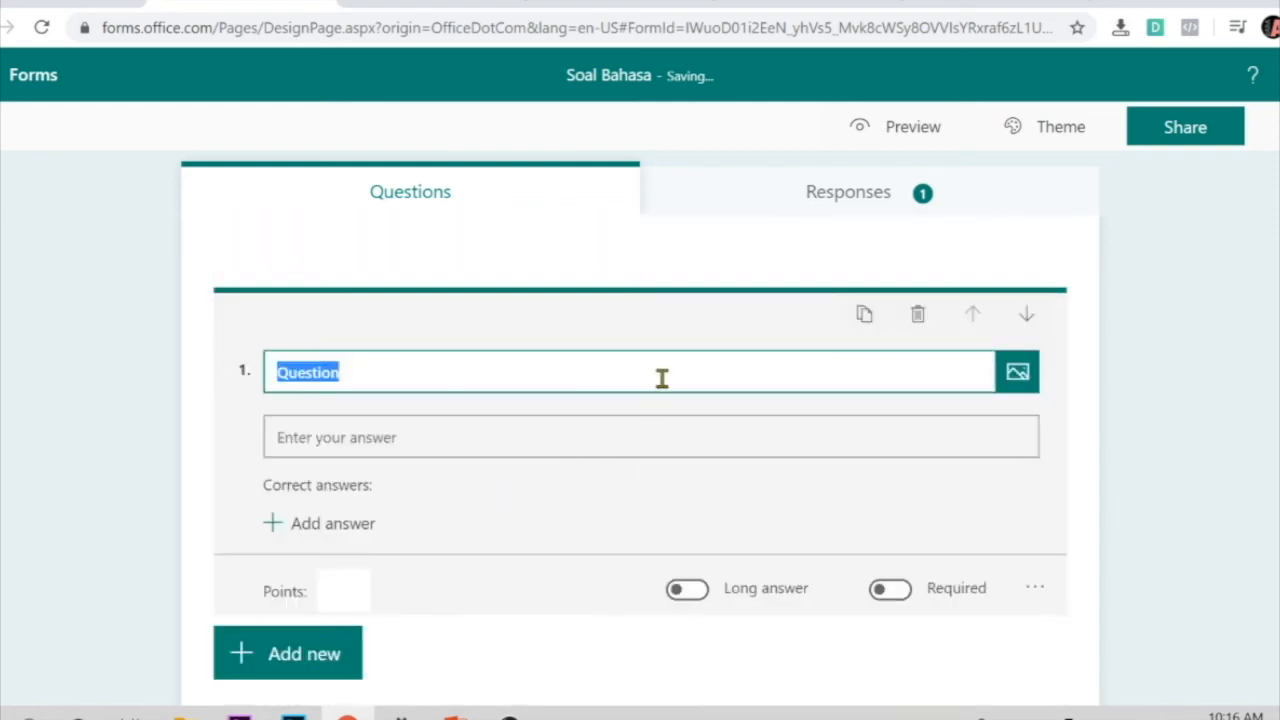
pyautogui.write('Nama Siswa')
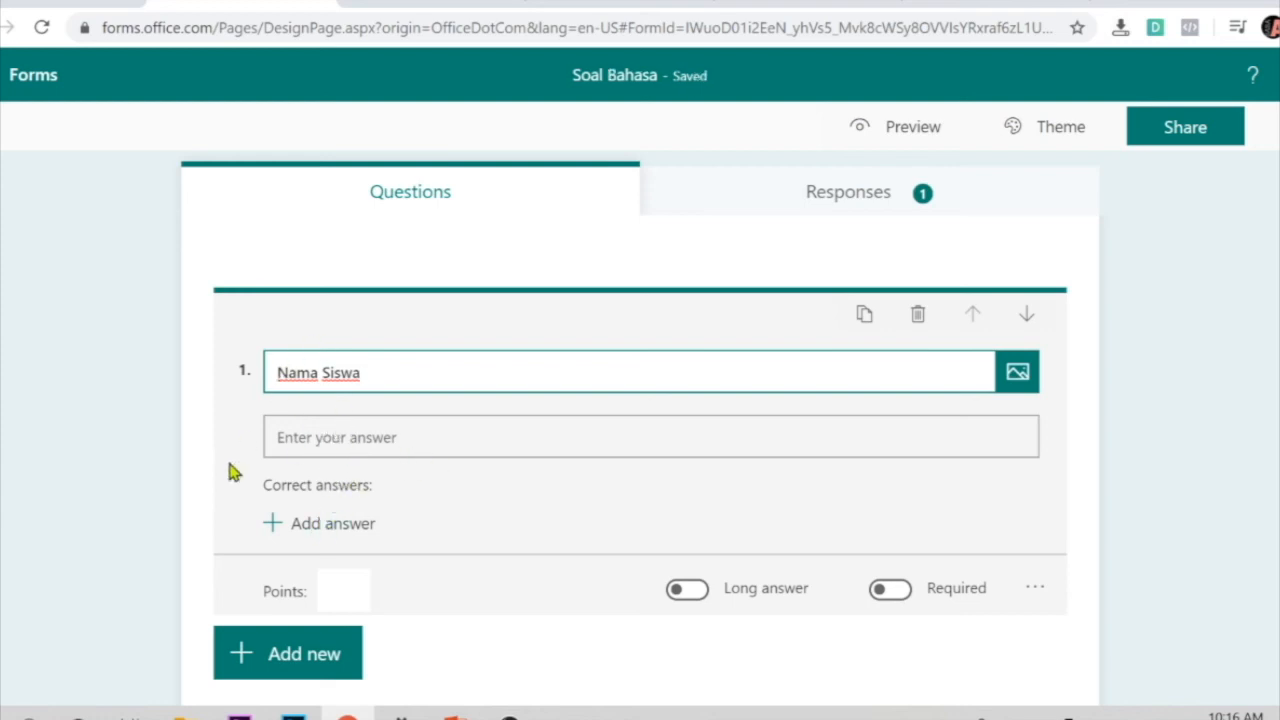
# Add a second Text question worded "Kelas" directly after Nama Siswa and finish editing it.
pyautogui.click(254, 668)
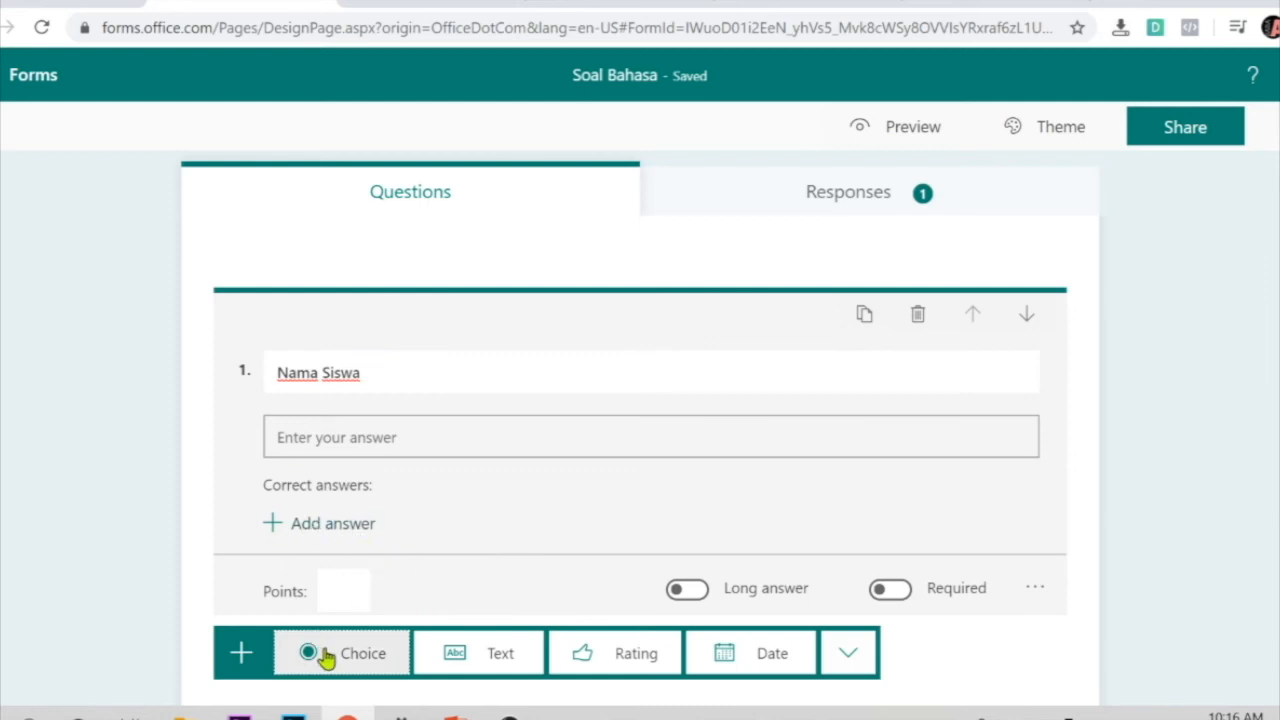
pyautogui.click(500, 664)
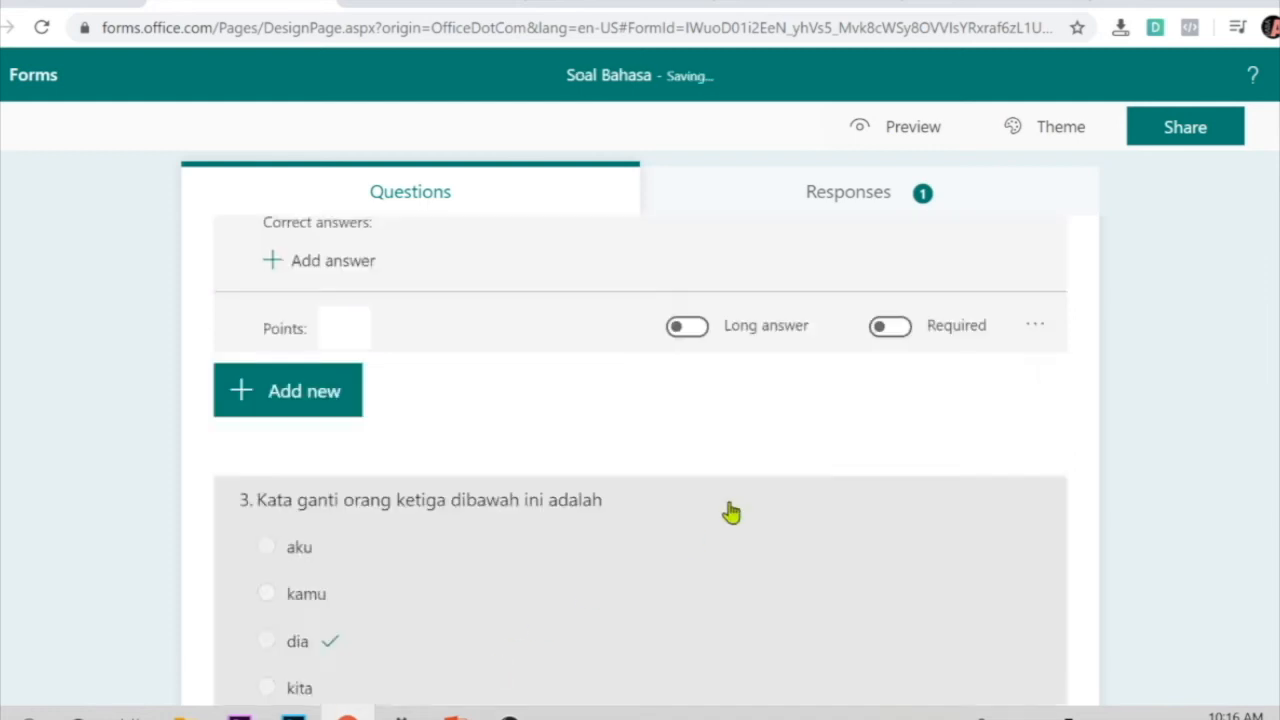
pyautogui.scroll(3, 708, 456)
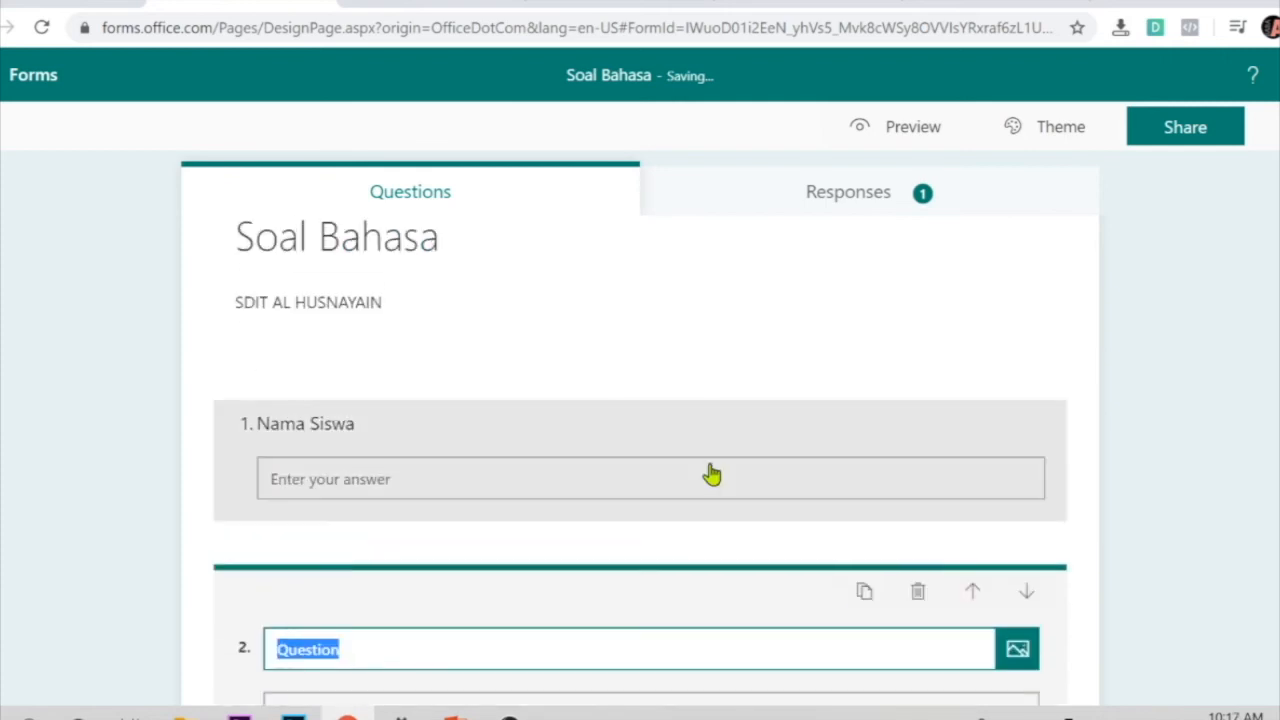
pyautogui.scroll(-2, 708, 480)
pyautogui.write('Kelas')
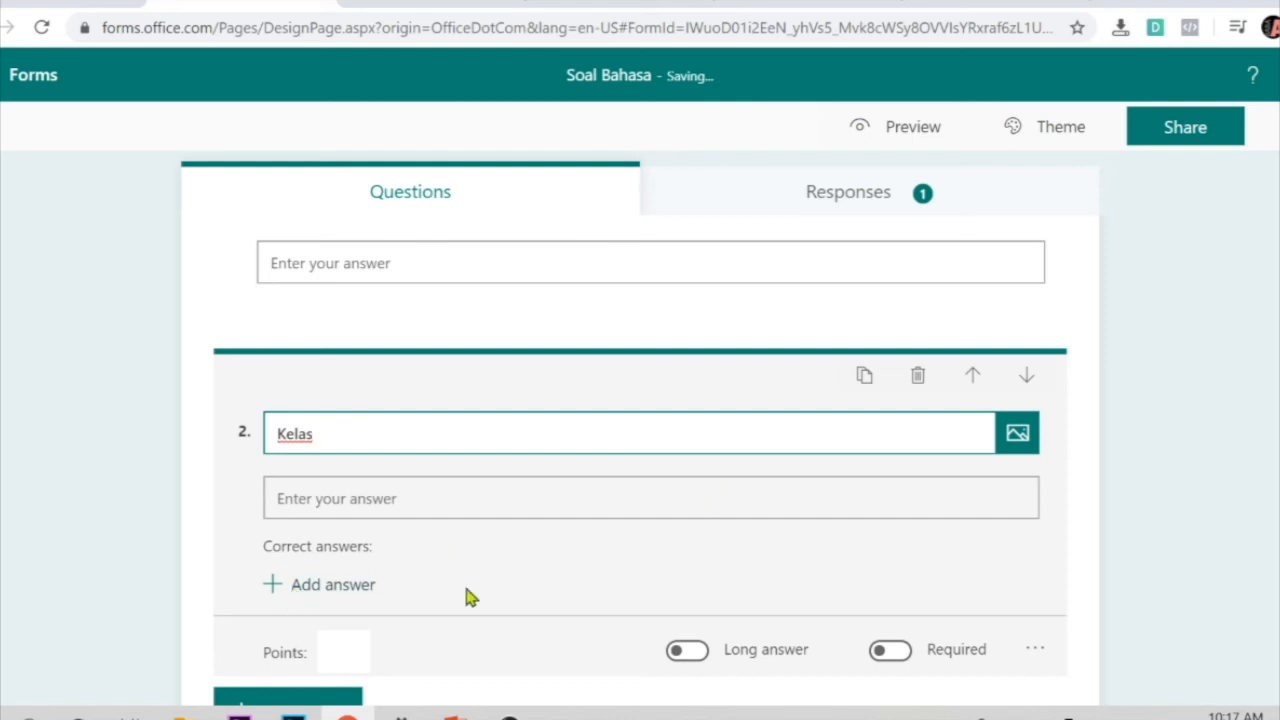
pyautogui.scroll(-1, 1175, 545)
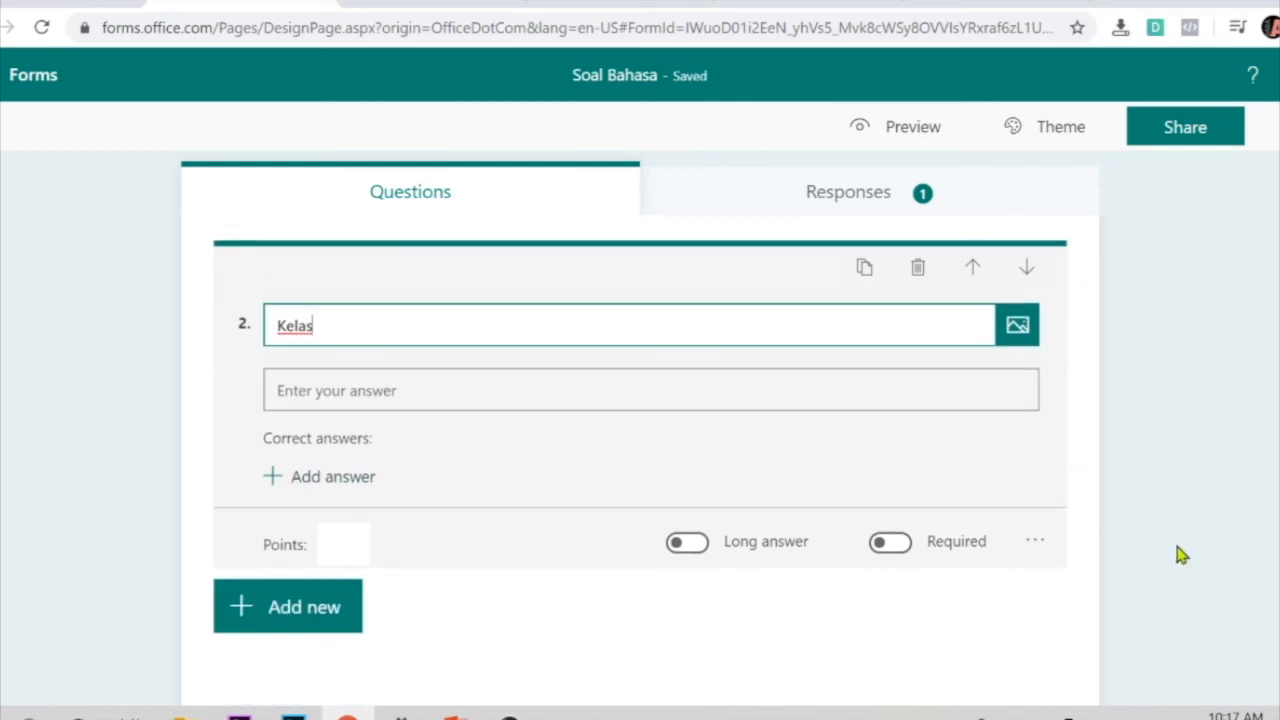
pyautogui.click(1178, 554)
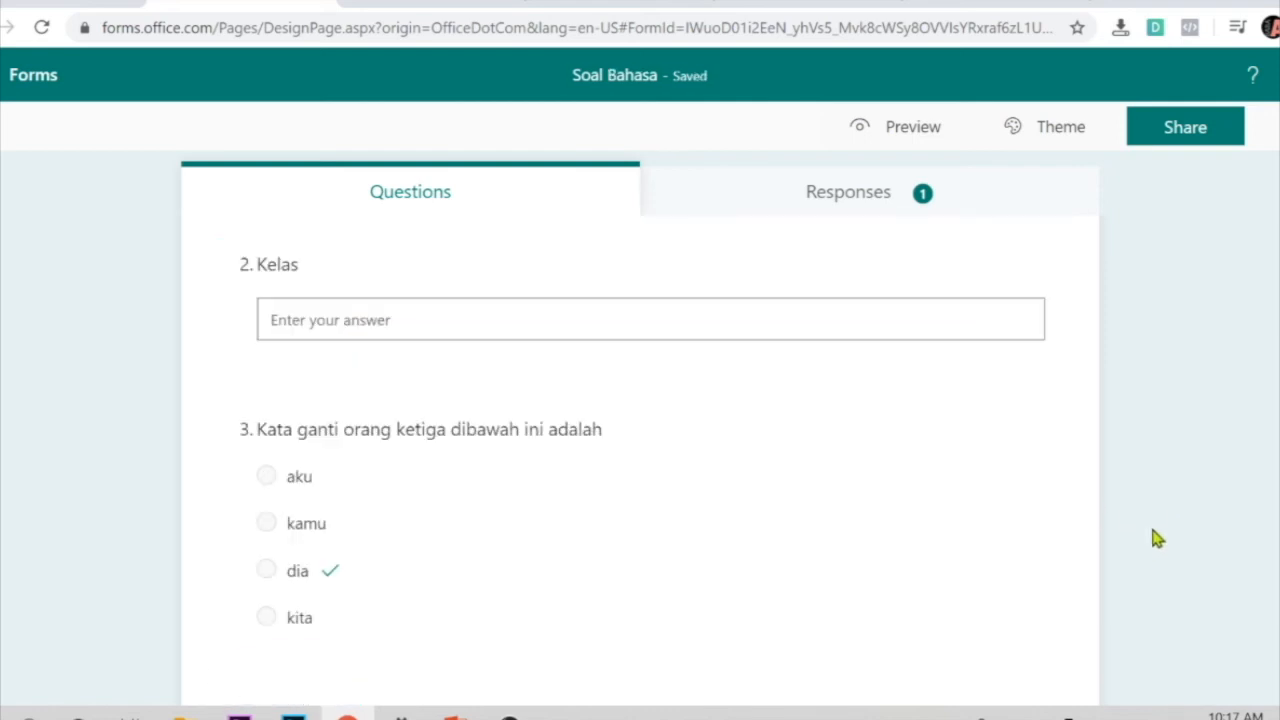
# Preview the quiz in computer view and examine the Nama Siswa and Kelas fields ahead of the quiz questions.
pyautogui.scroll(3, 1155, 538)
pyautogui.click(905, 133)
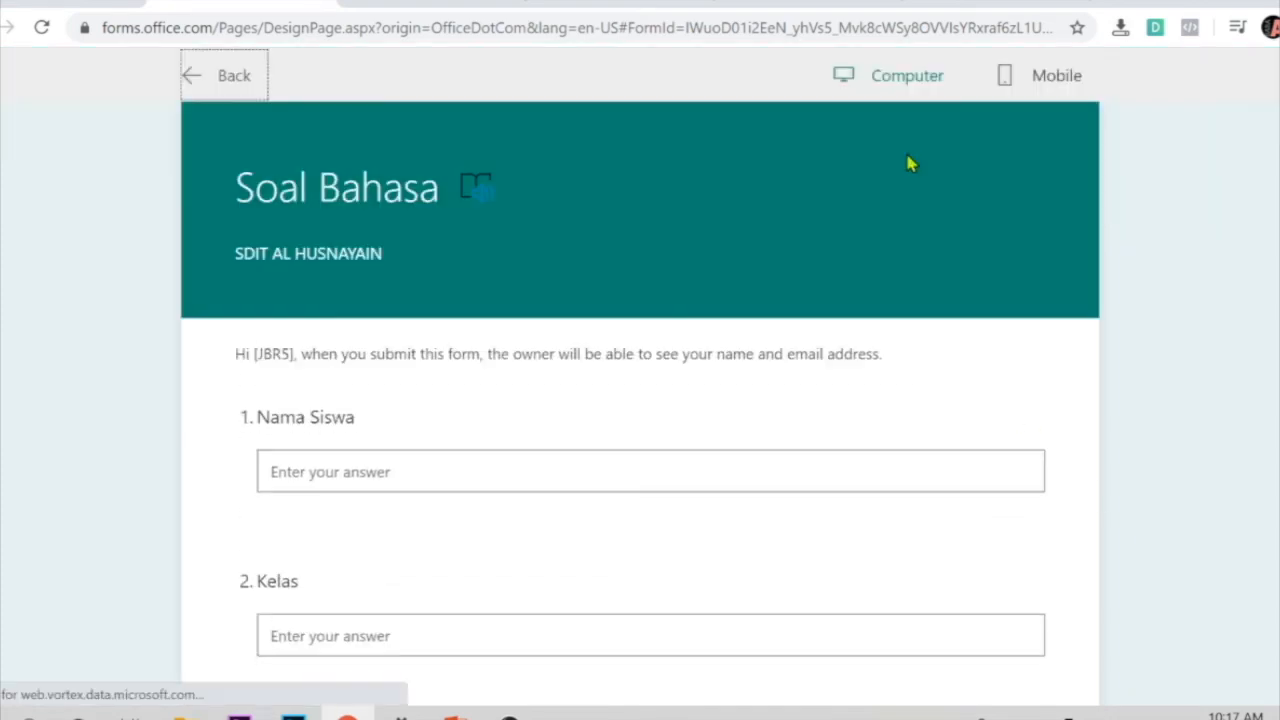
pyautogui.scroll(-1, 1117, 367)
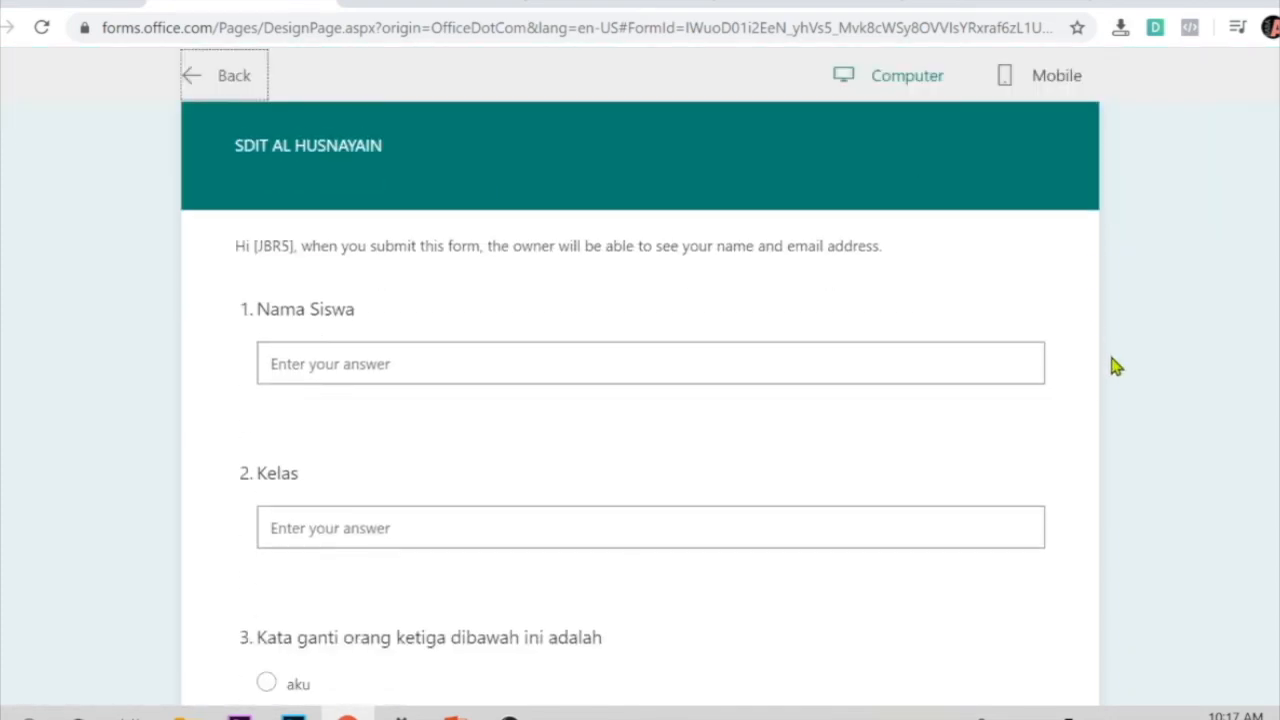
pyautogui.scroll(1, 980, 380)
pyautogui.scroll(-3, 980, 391)
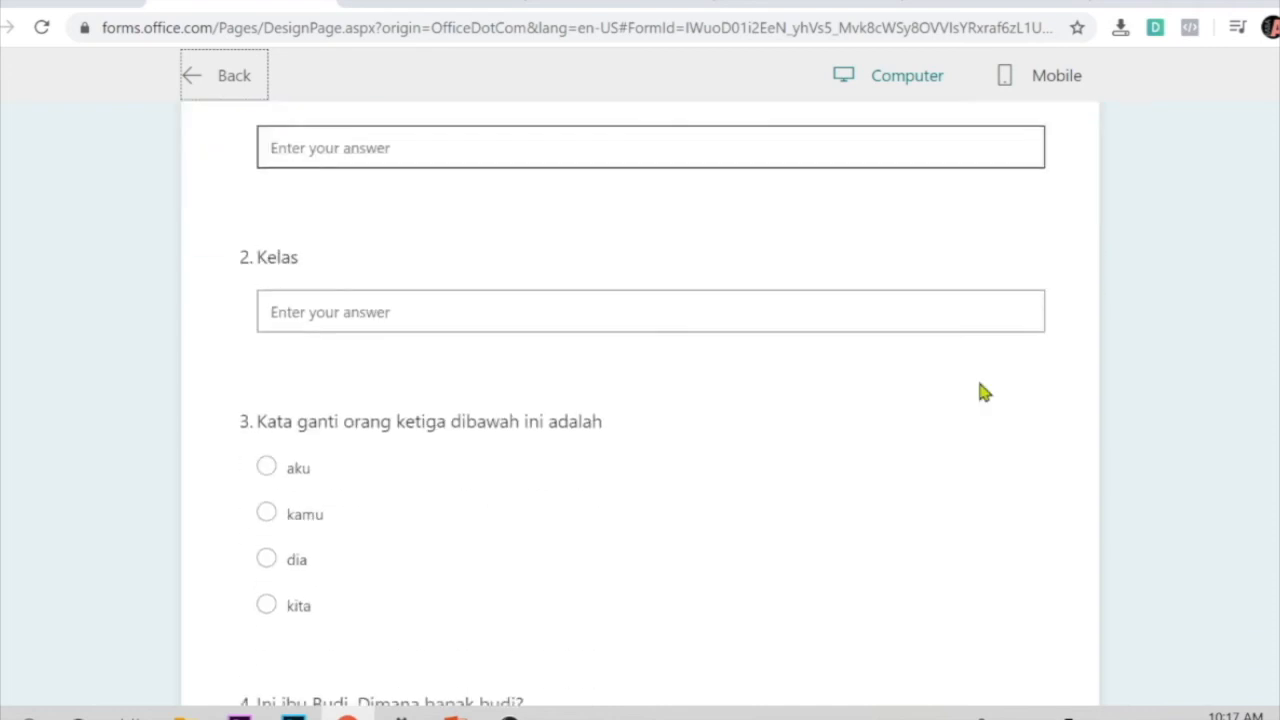
pyautogui.scroll(2, 977, 380)
pyautogui.scroll(-2, 977, 380)
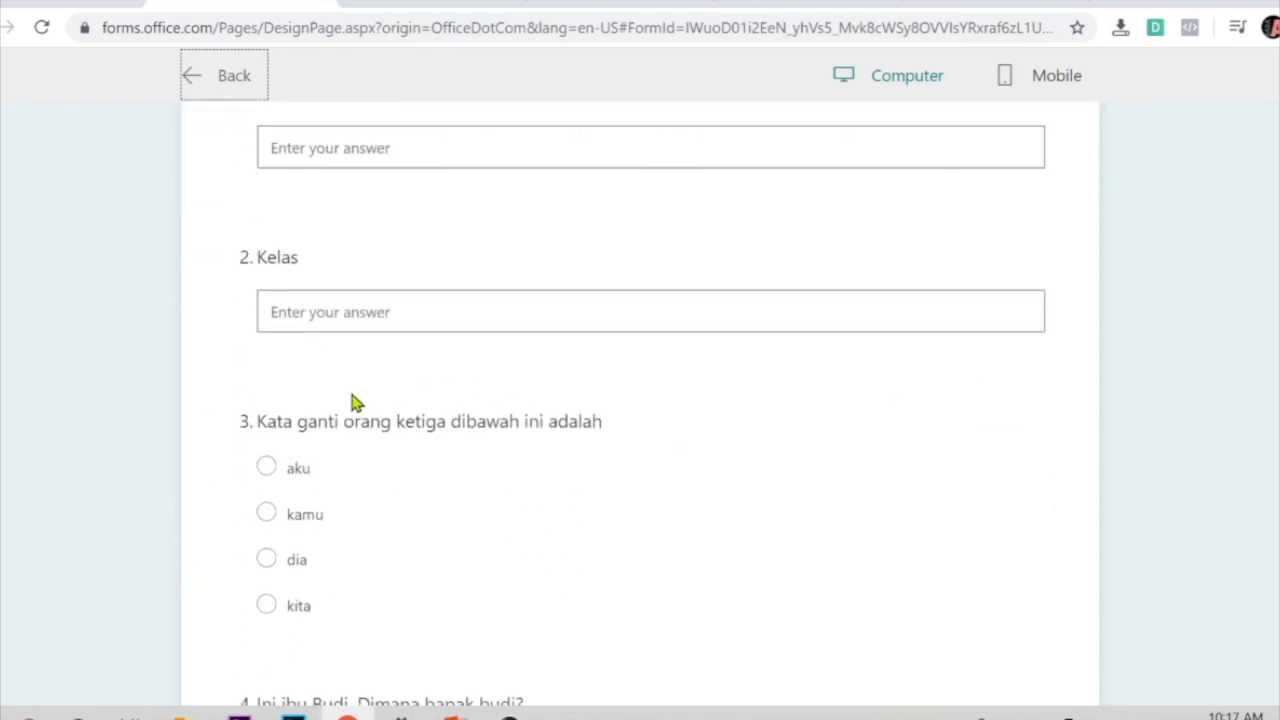
# Open the sharing settings of the Soal Bahasa quiz and allow anyone with the link to respond.
pyautogui.scroll(4, 706, 480)
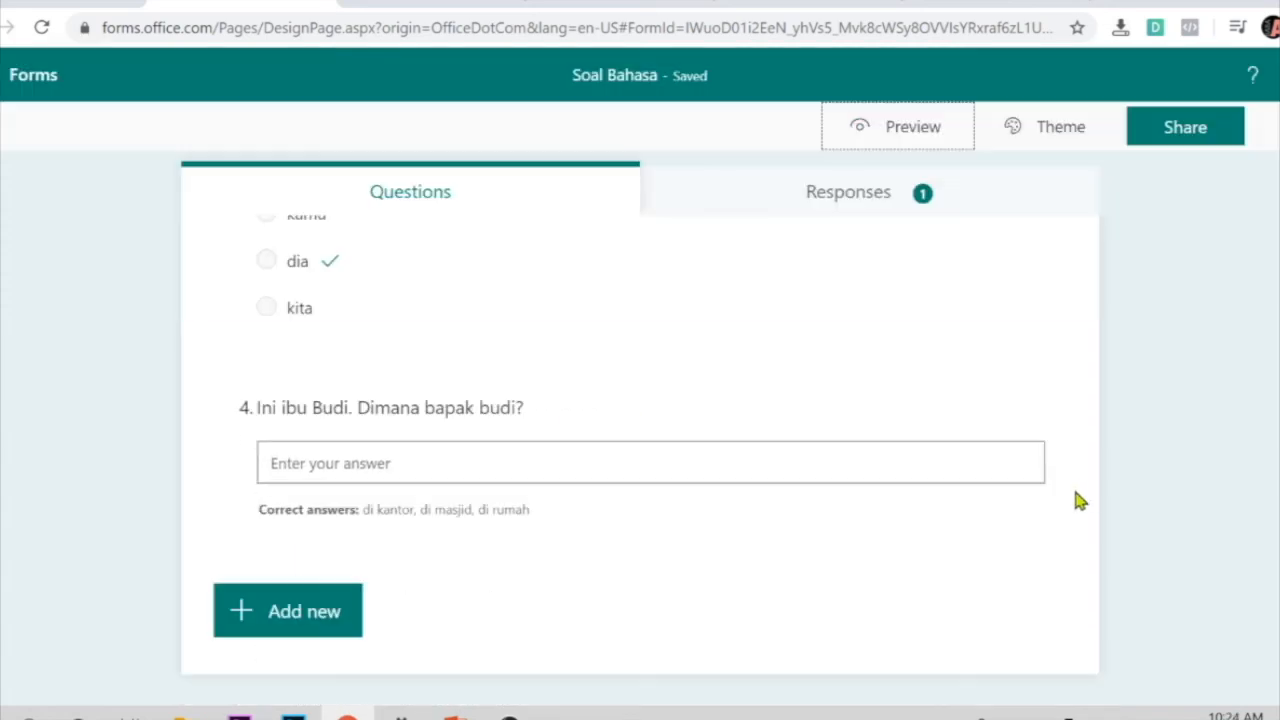
pyautogui.scroll(3, 1083, 490)
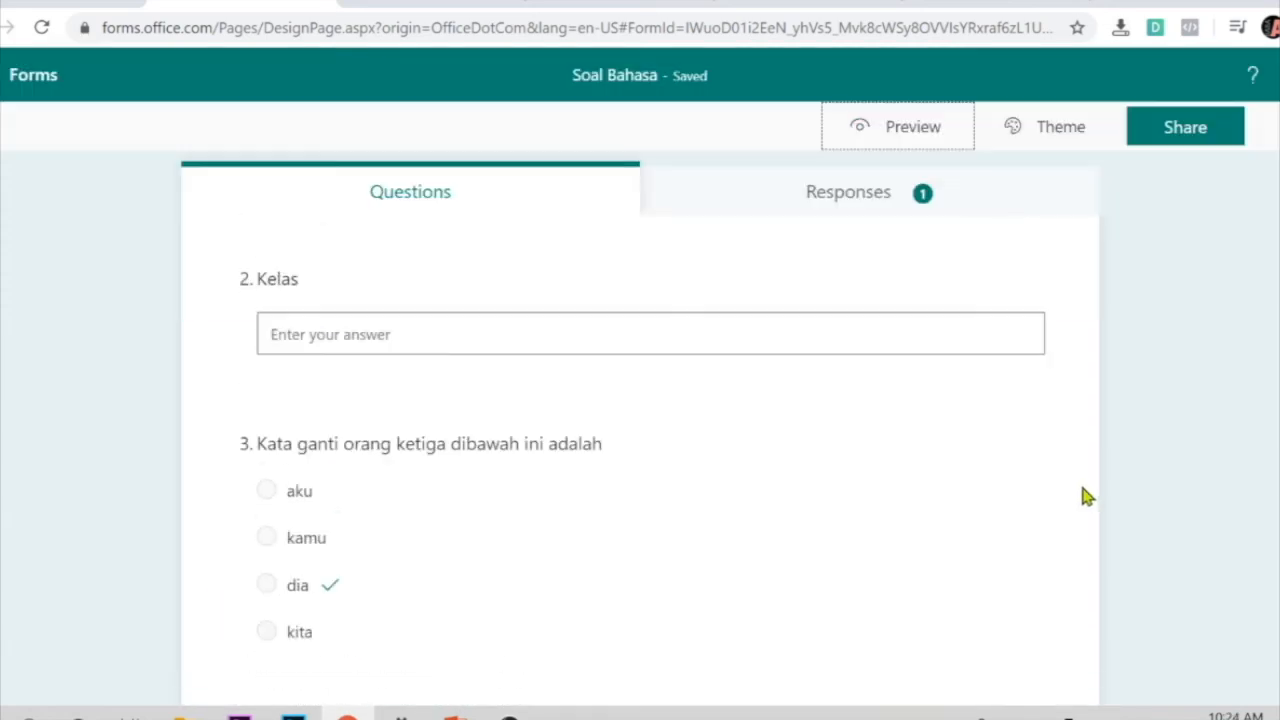
pyautogui.scroll(4, 650, 480)
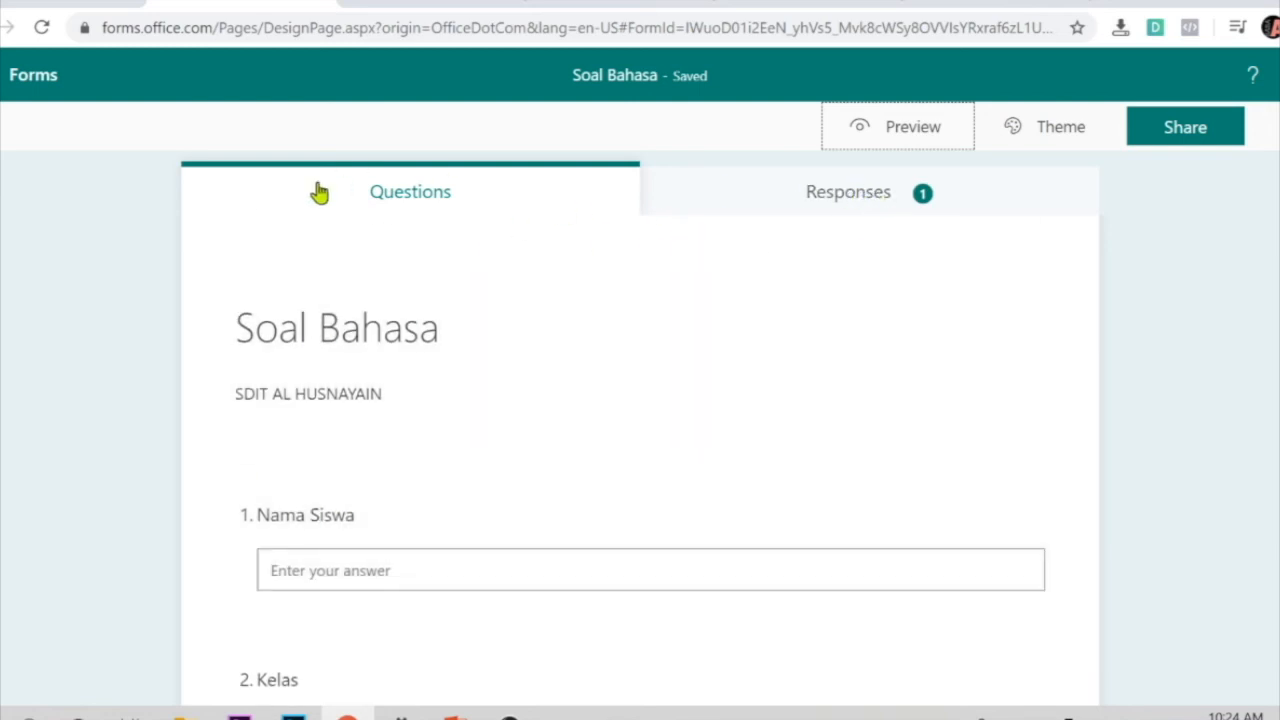
pyautogui.click(1168, 135)
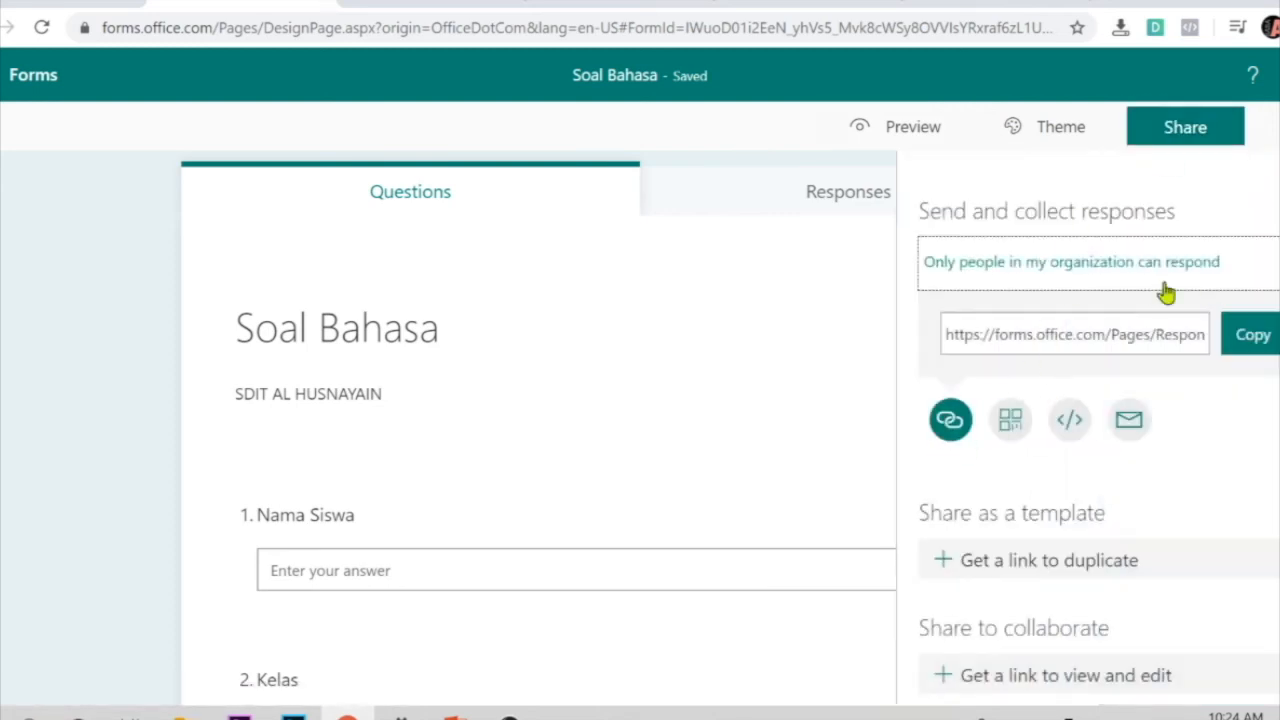
pyautogui.click(1172, 277)
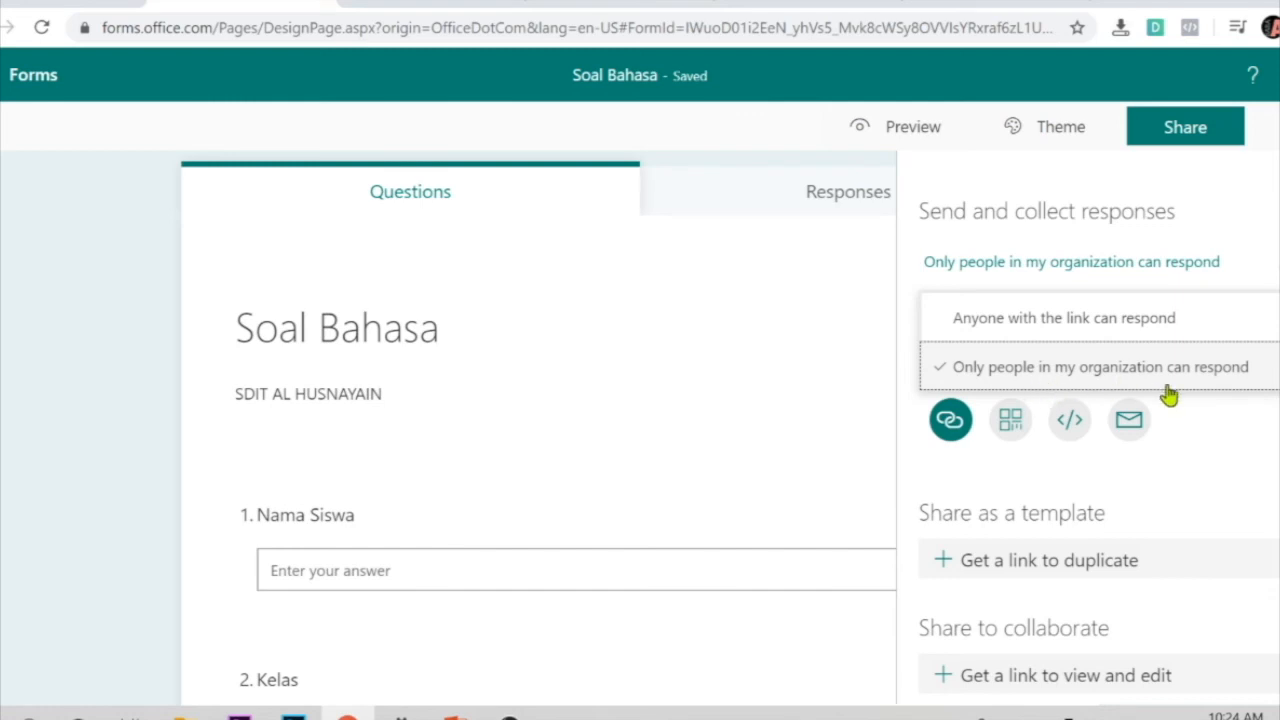
pyautogui.click(1105, 325)
pyautogui.click(1190, 277)
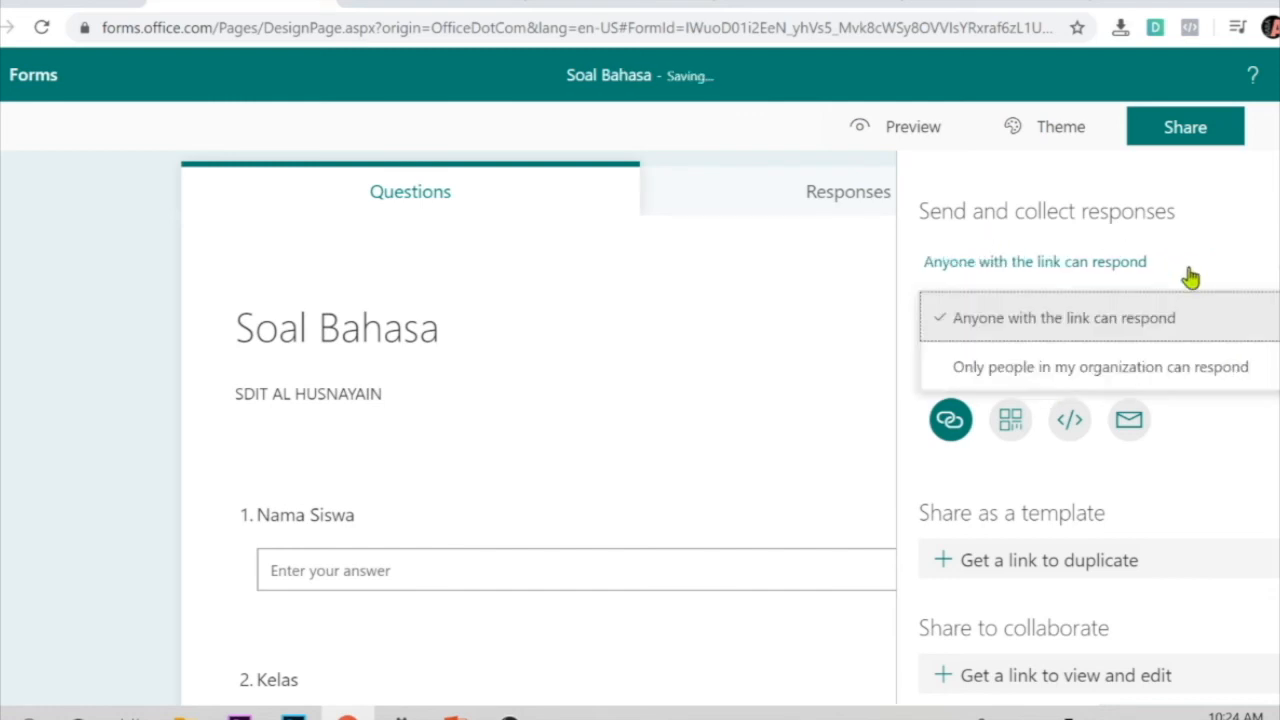
pyautogui.click(1042, 324)
pyautogui.click(1118, 289)
pyautogui.click(1014, 322)
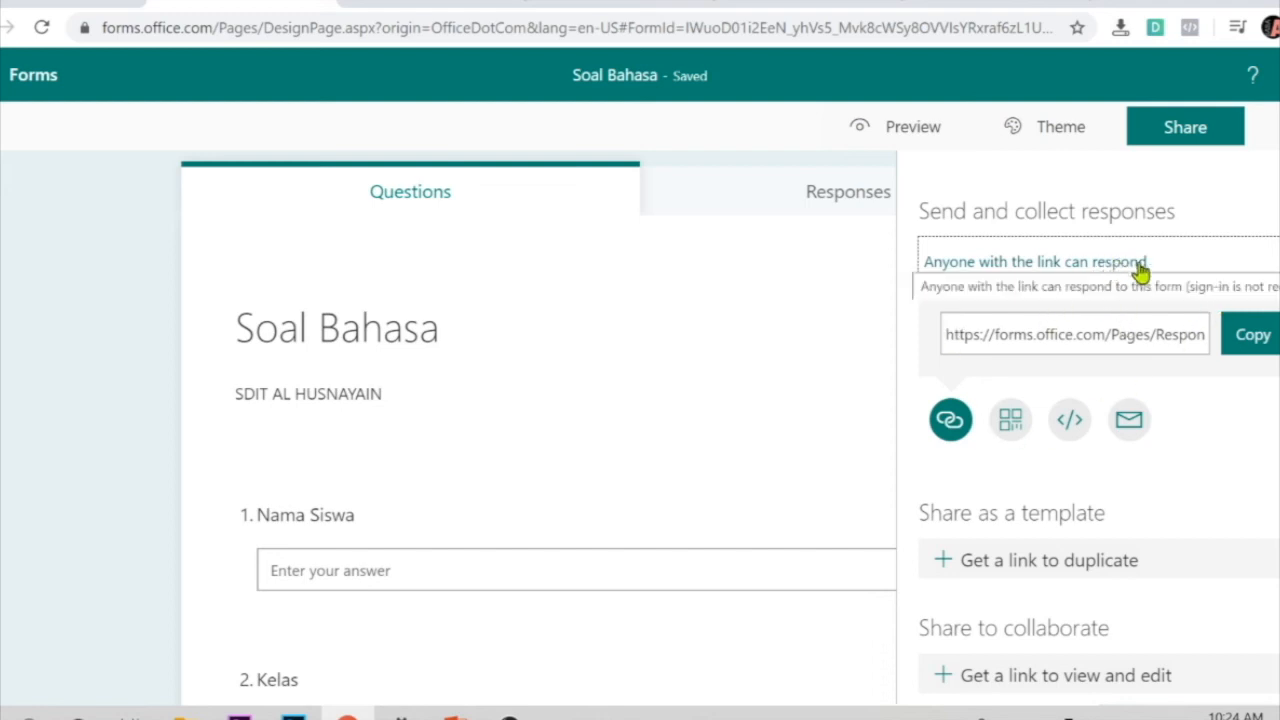
# Copy the quiz's response link and send it in a new Gmail message with the subject "sfaas" to your own e-mail address.
pyautogui.click(1249, 334)
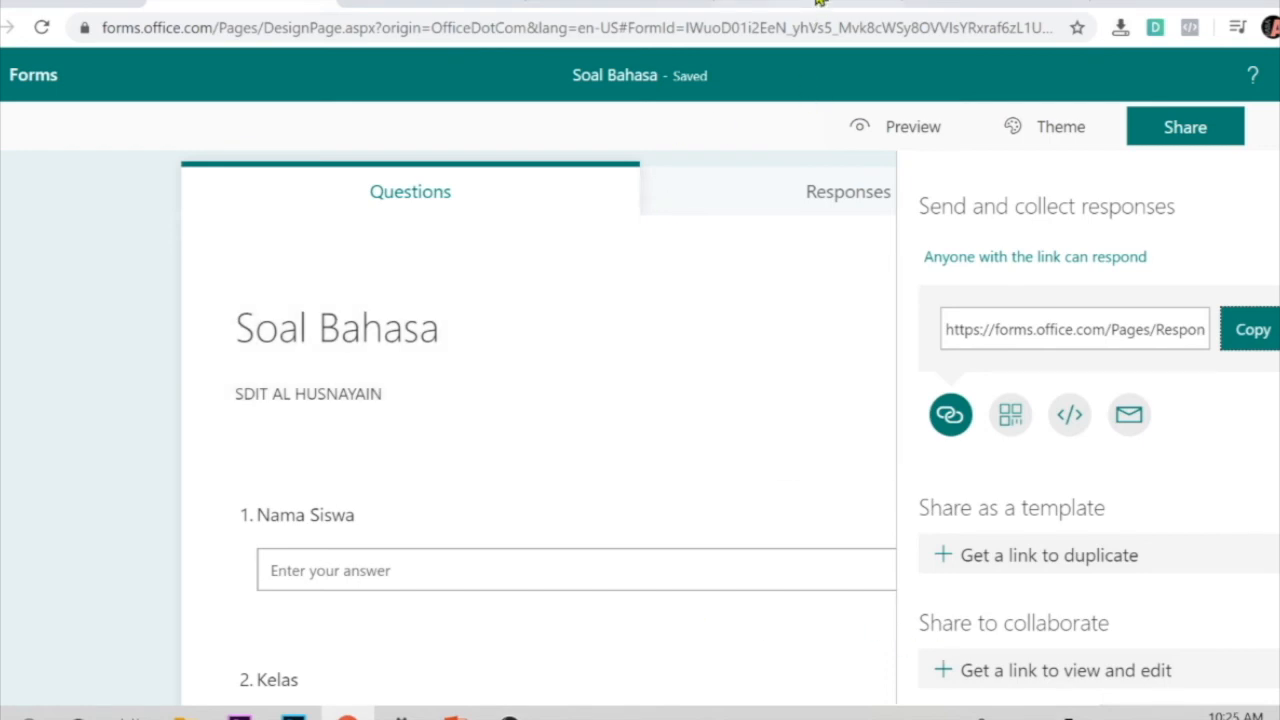
pyautogui.click(823, 6)
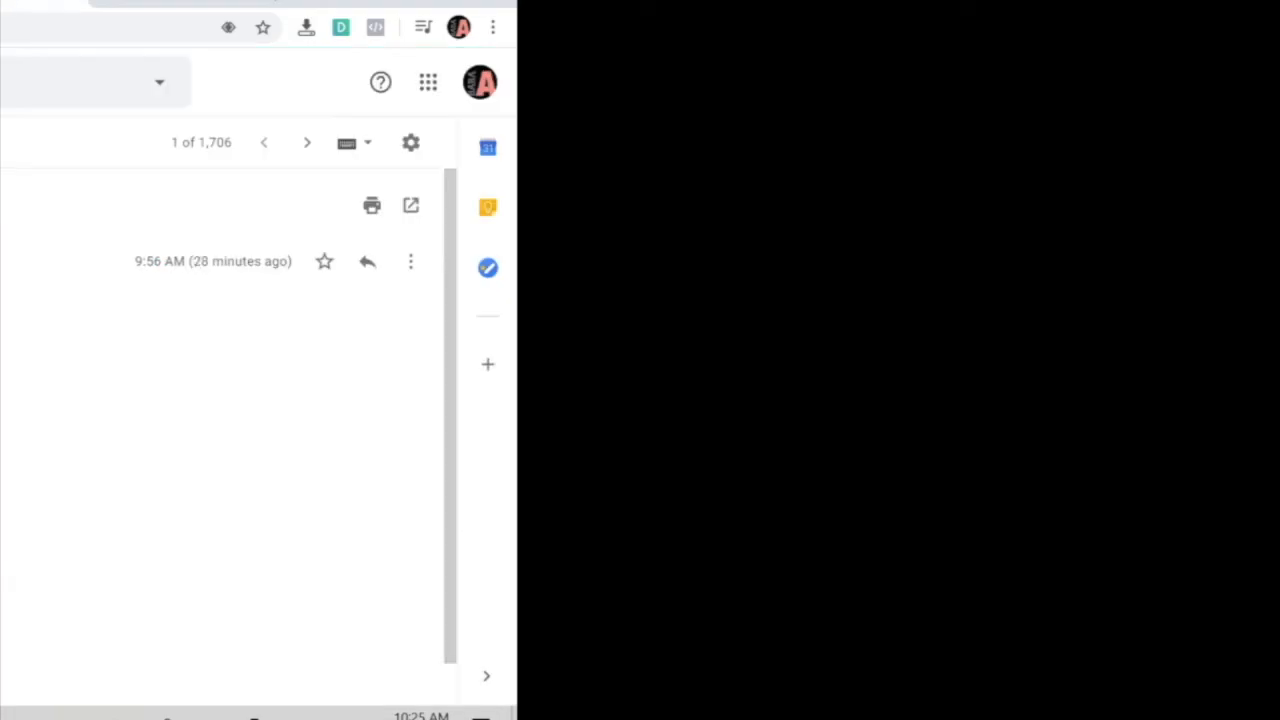
pyautogui.write('c')
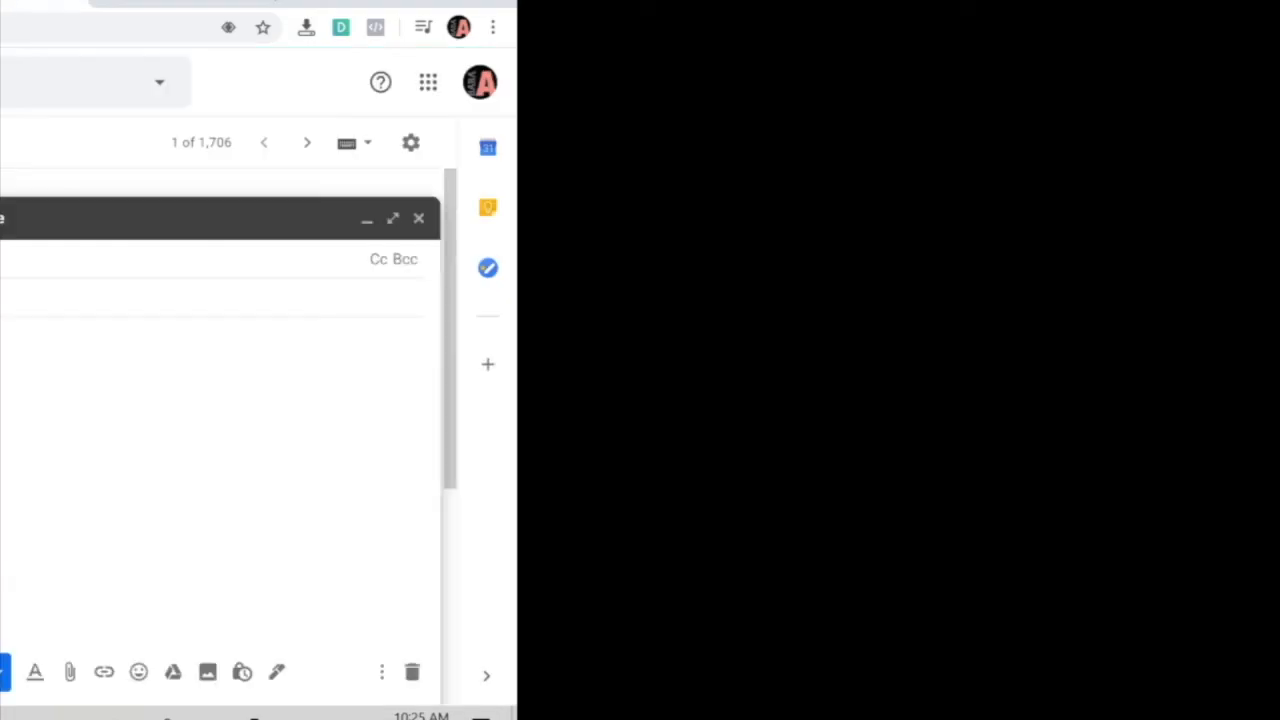
pyautogui.write('her')
pyautogui.click(4, 306)
pyautogui.click(12, 294)
pyautogui.click(23, 388)
pyautogui.hotkey('ctrl', 'v')
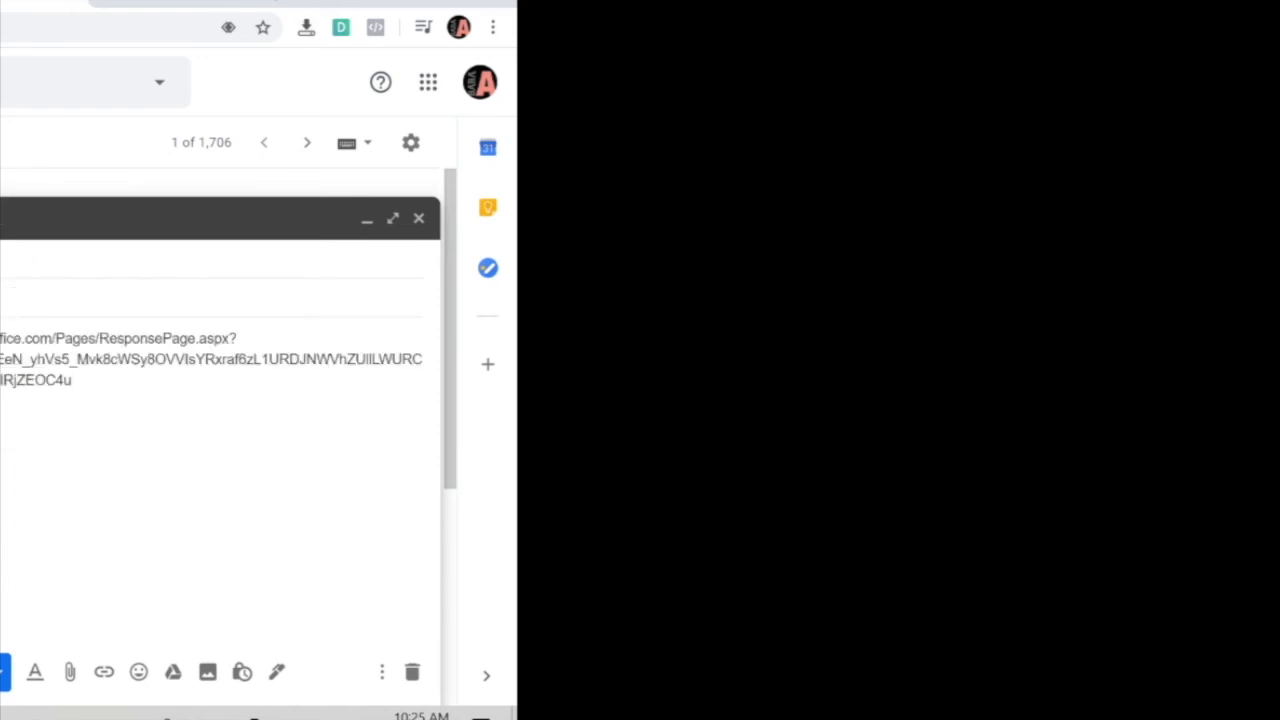
pyautogui.hotkey('ctrl', 'Return')
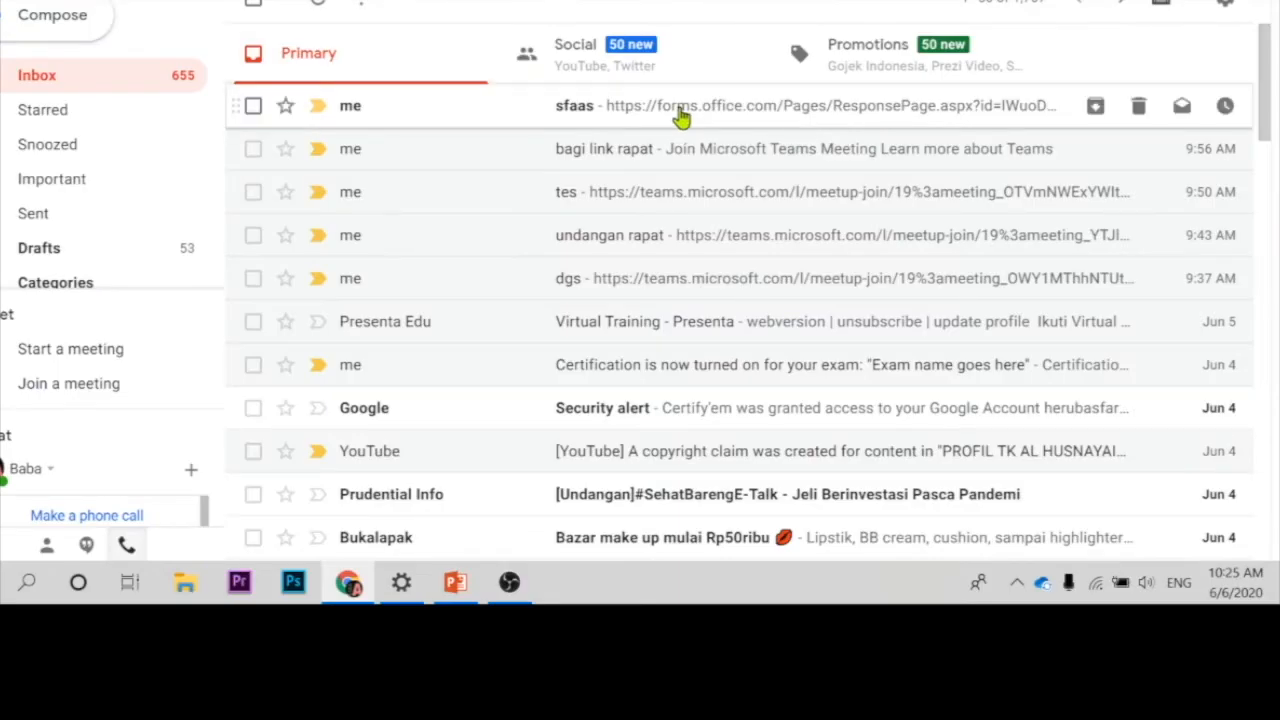
# Open the received "sfaas" message, follow its quiz link and look through the questions as a respondent.
pyautogui.click(712, 116)
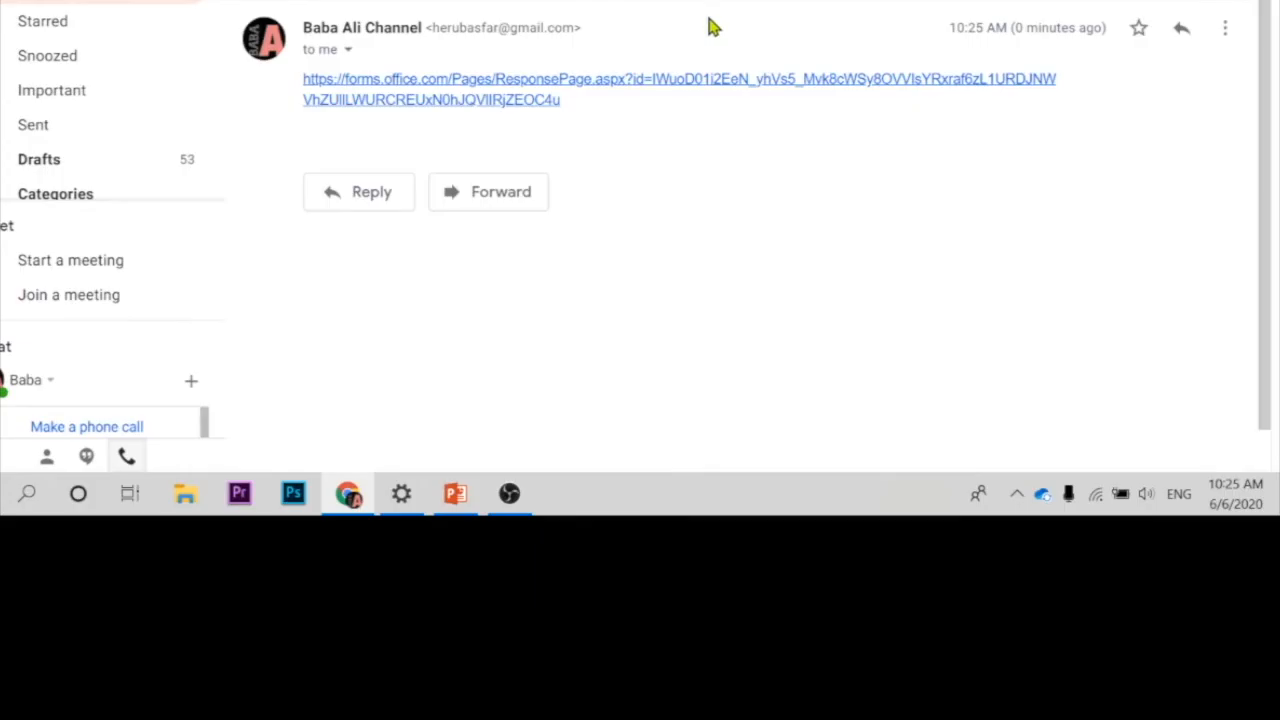
pyautogui.click(577, 96)
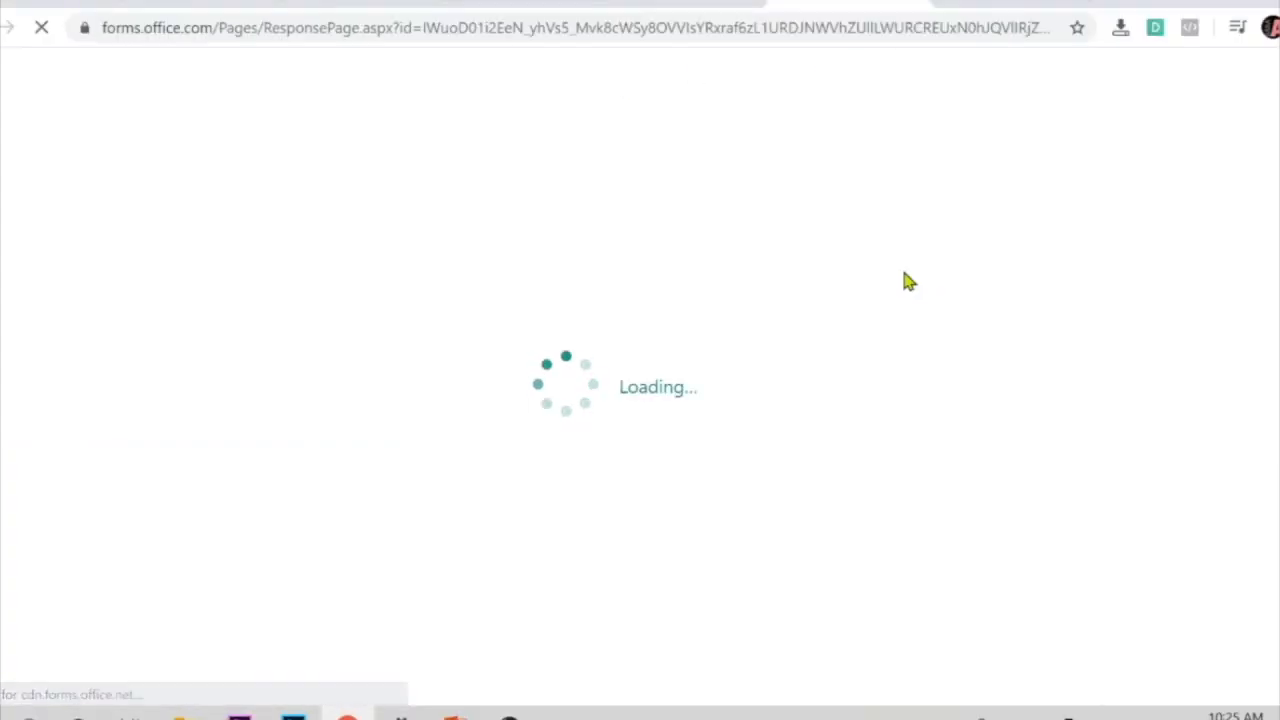
pyautogui.scroll(-5, 903, 463)
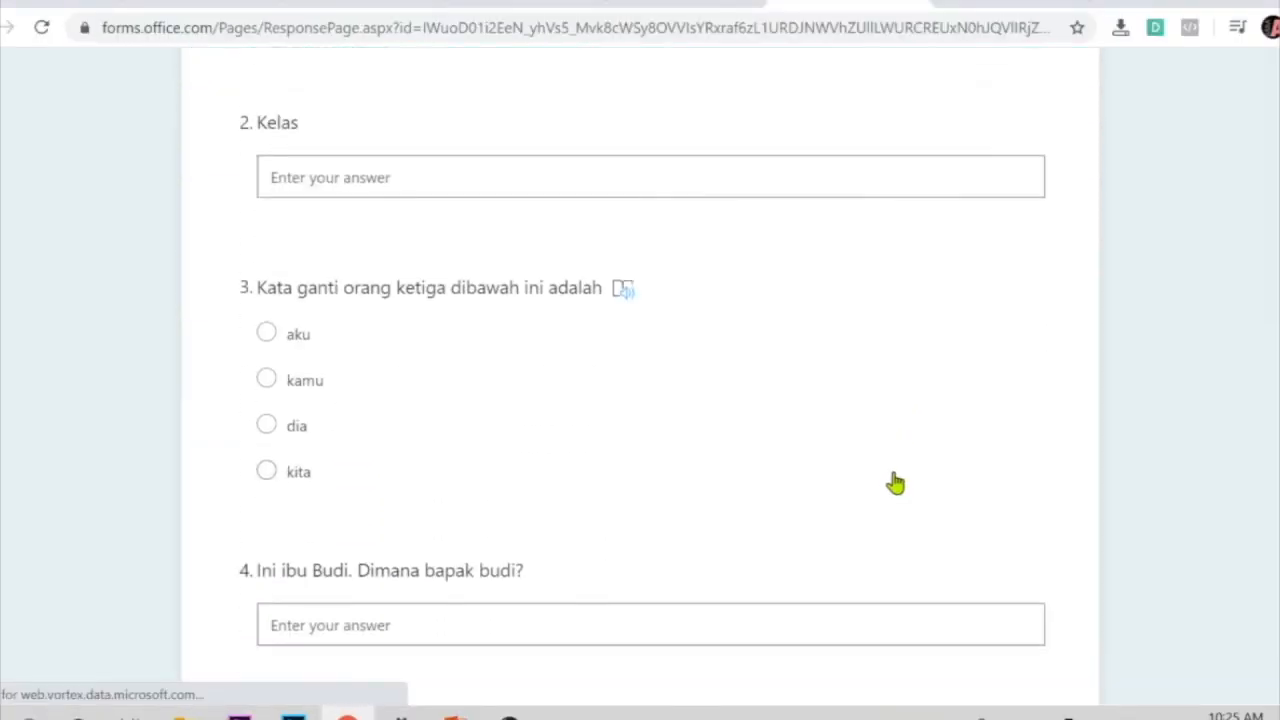
pyautogui.scroll(5, 885, 490)
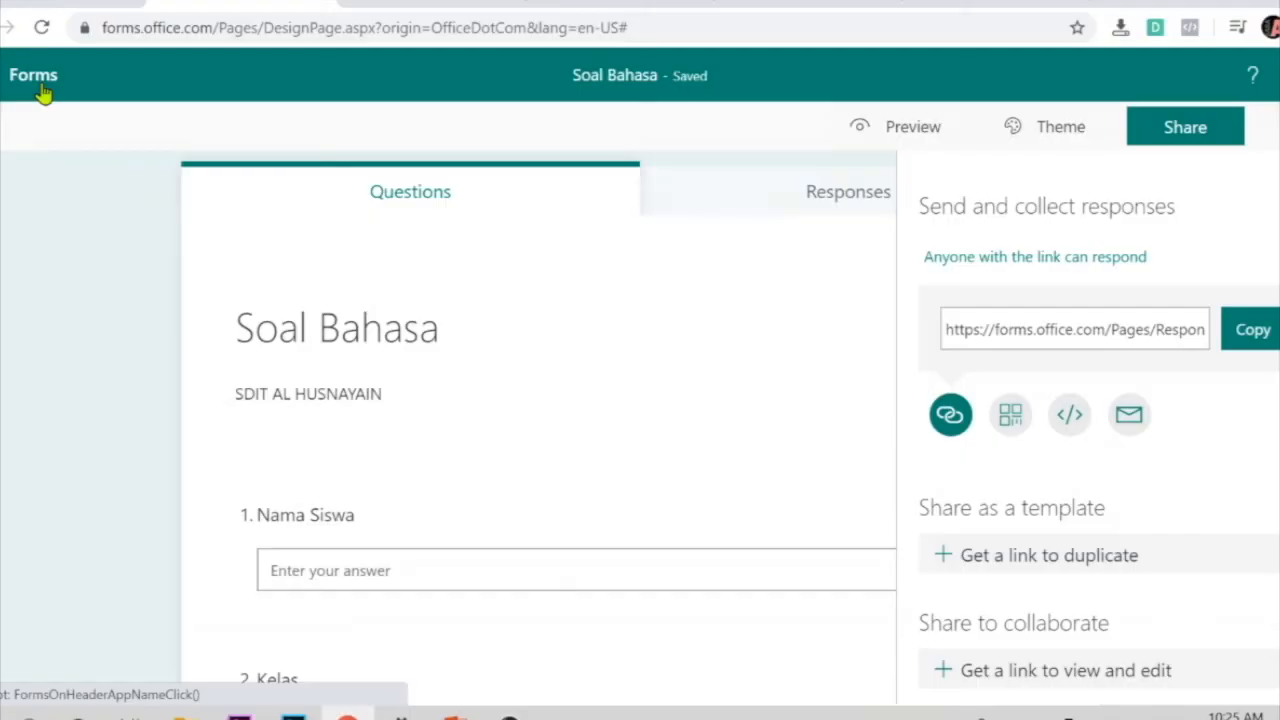
# Return to the Forms overview, create a new blank form and title it "Kuisioner Pelatihan".
pyautogui.click(38, 80)
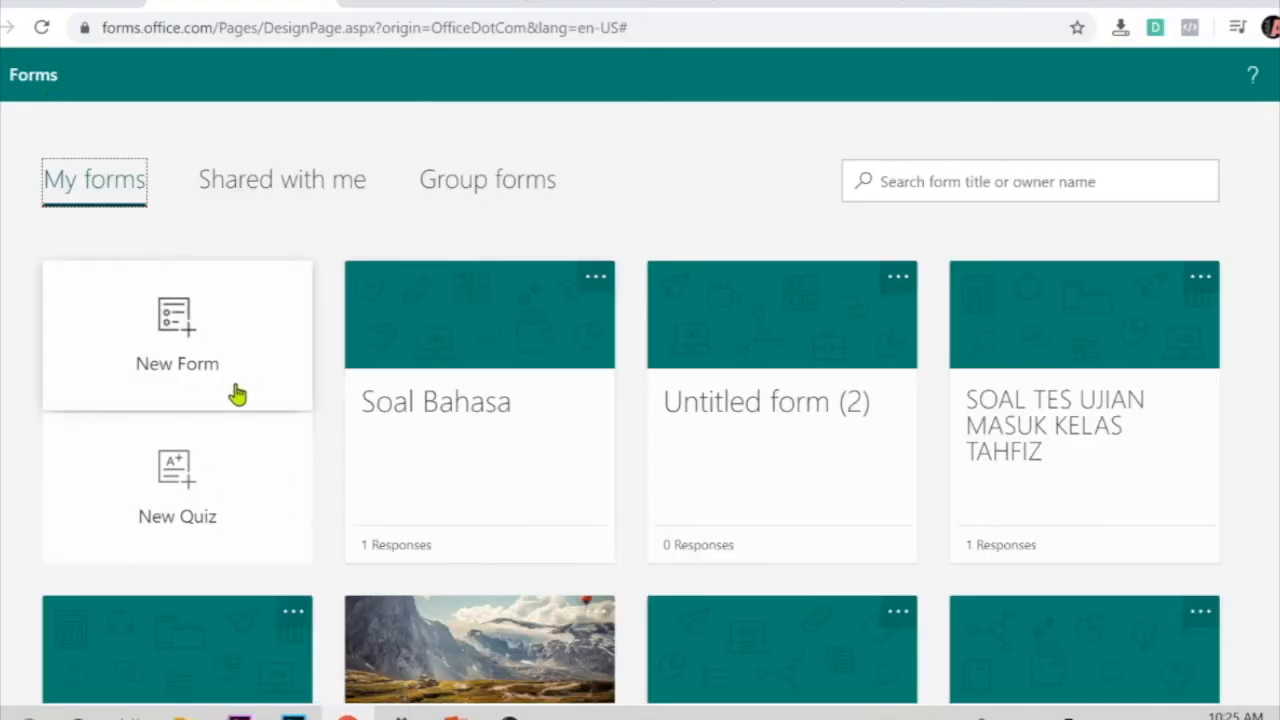
pyautogui.click(185, 347)
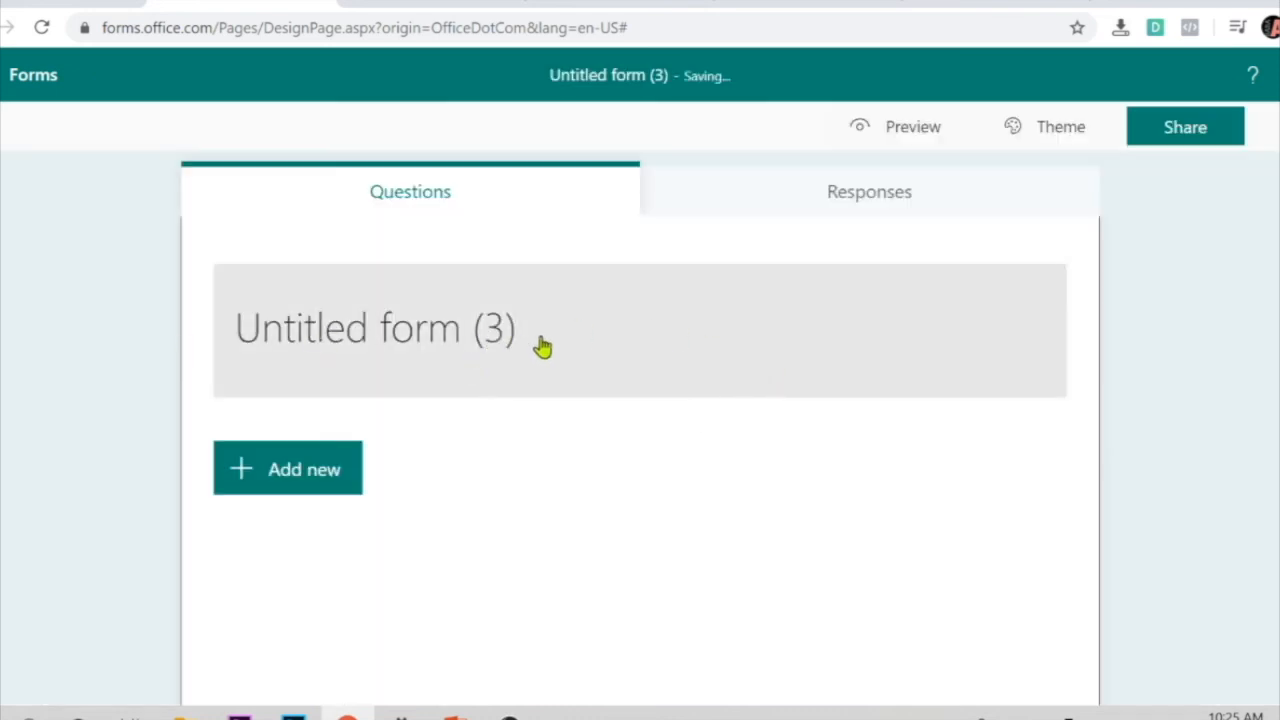
pyautogui.click(542, 345)
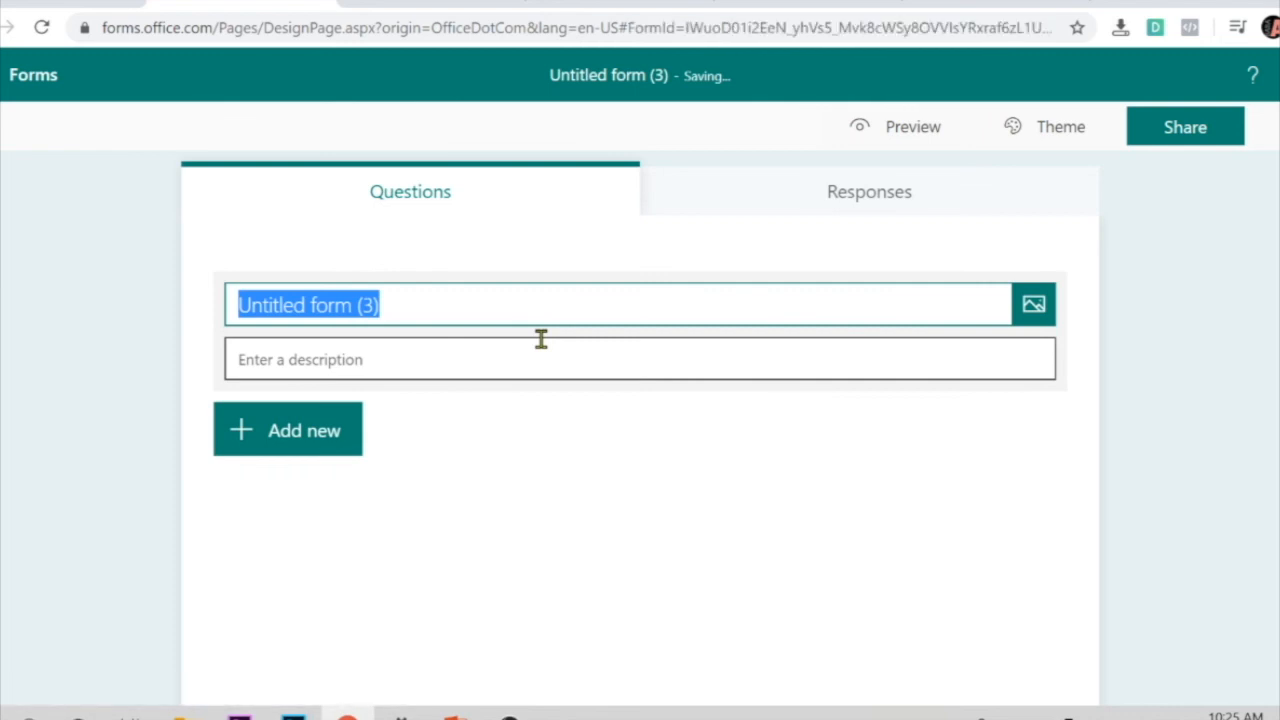
pyautogui.write('Kuisi')
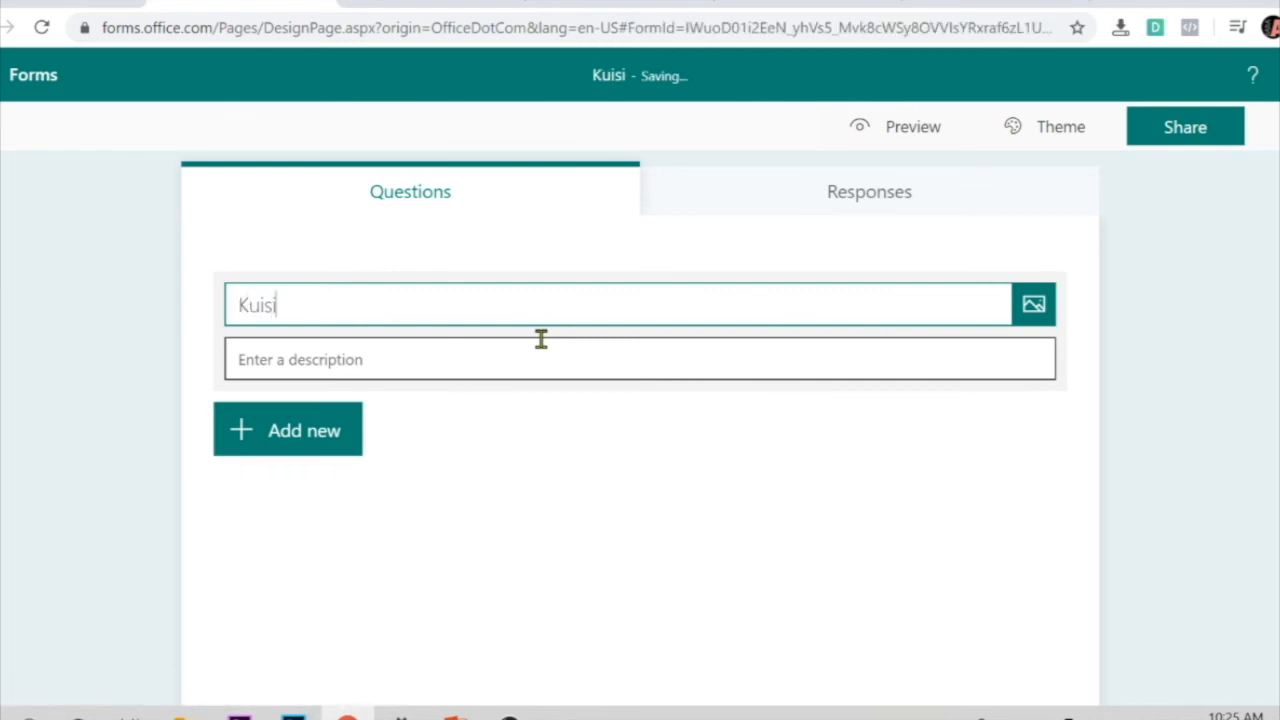
pyautogui.write('oner')
pyautogui.click(521, 375)
pyautogui.click(550, 309)
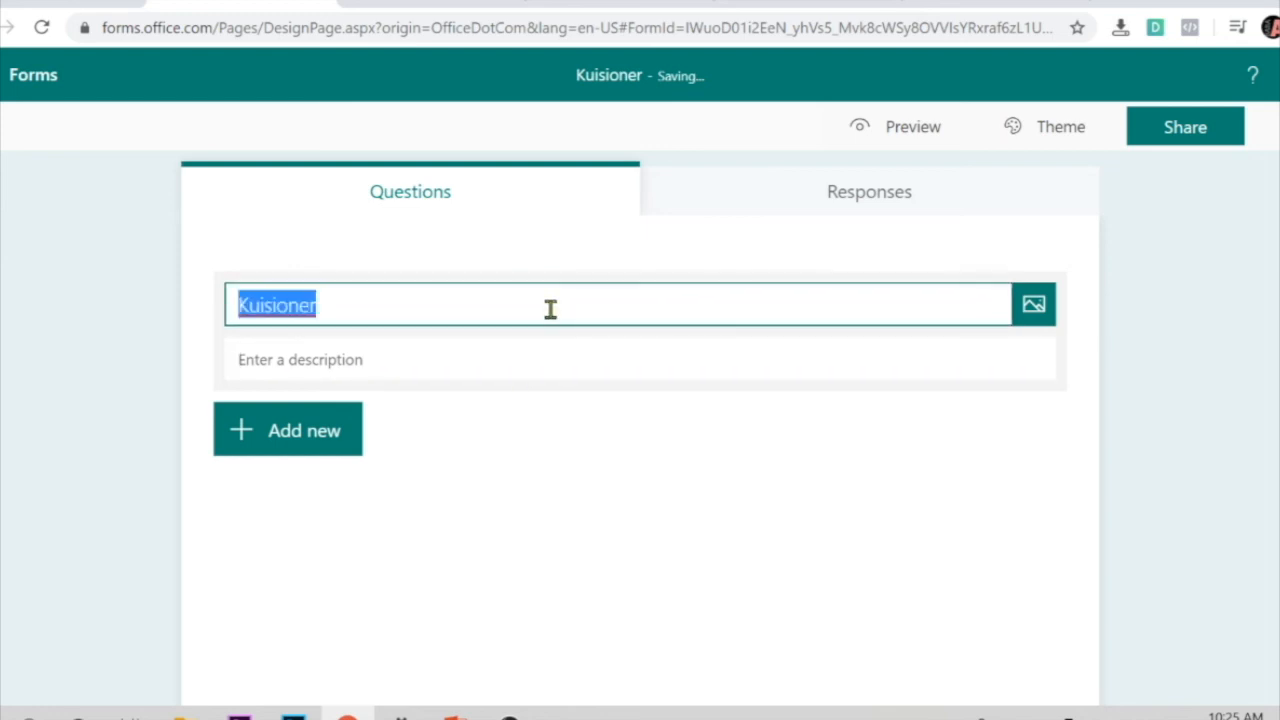
pyautogui.click(550, 309)
pyautogui.write('Pel')
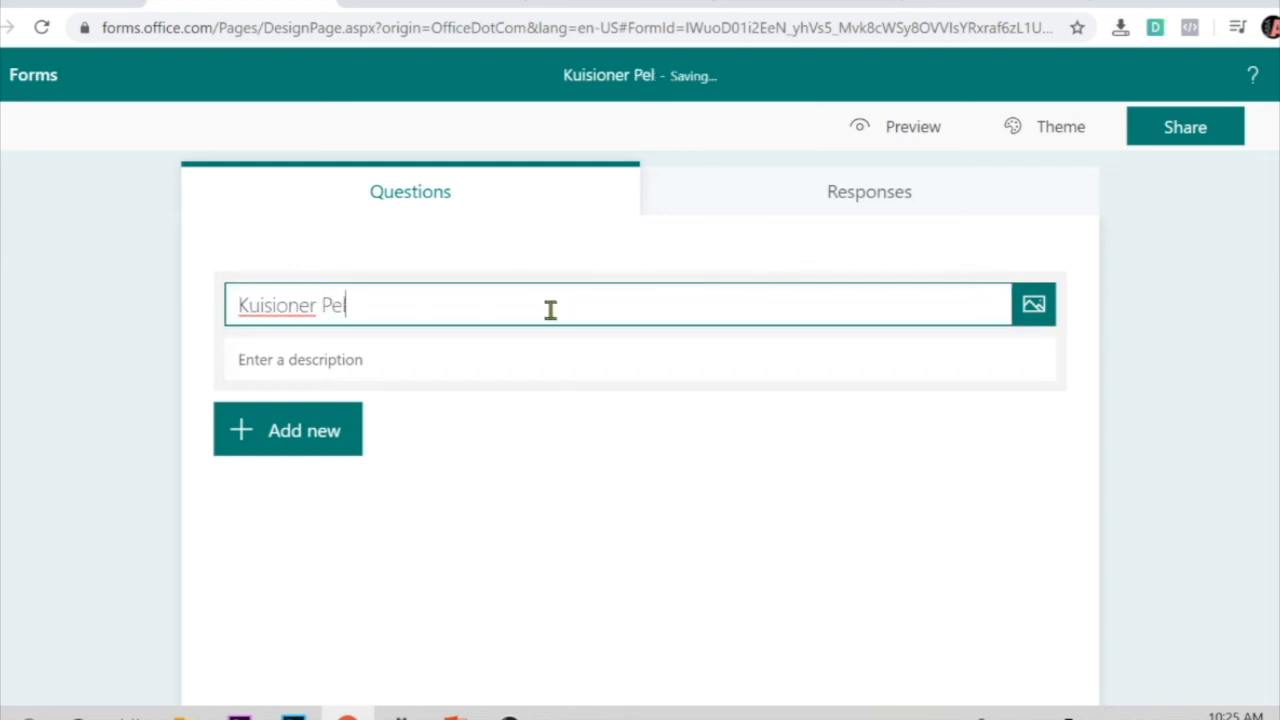
pyautogui.write('atihan')
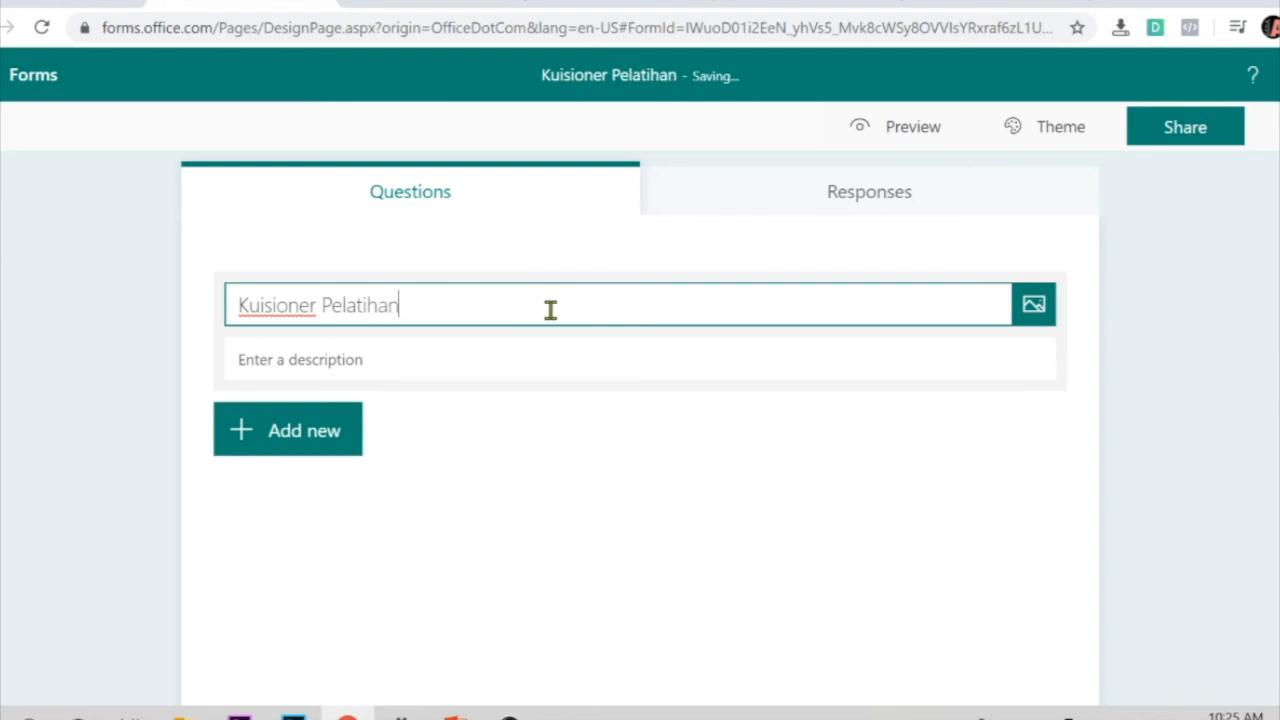
# Add a Choice question worded "Apakah materi mudah diterima" with the options "sangat mudah", "mudah" and "tidak".
pyautogui.click(320, 431)
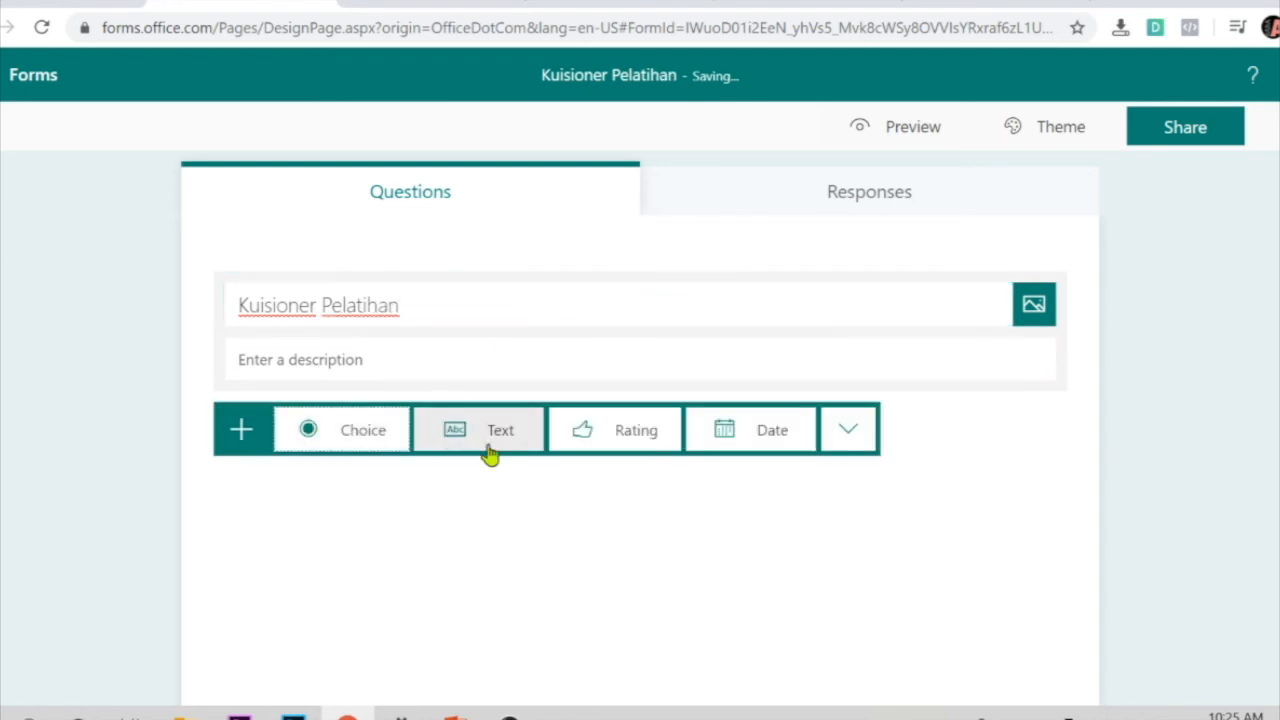
pyautogui.click(362, 437)
pyautogui.write('Apakah materi mudah diterima')
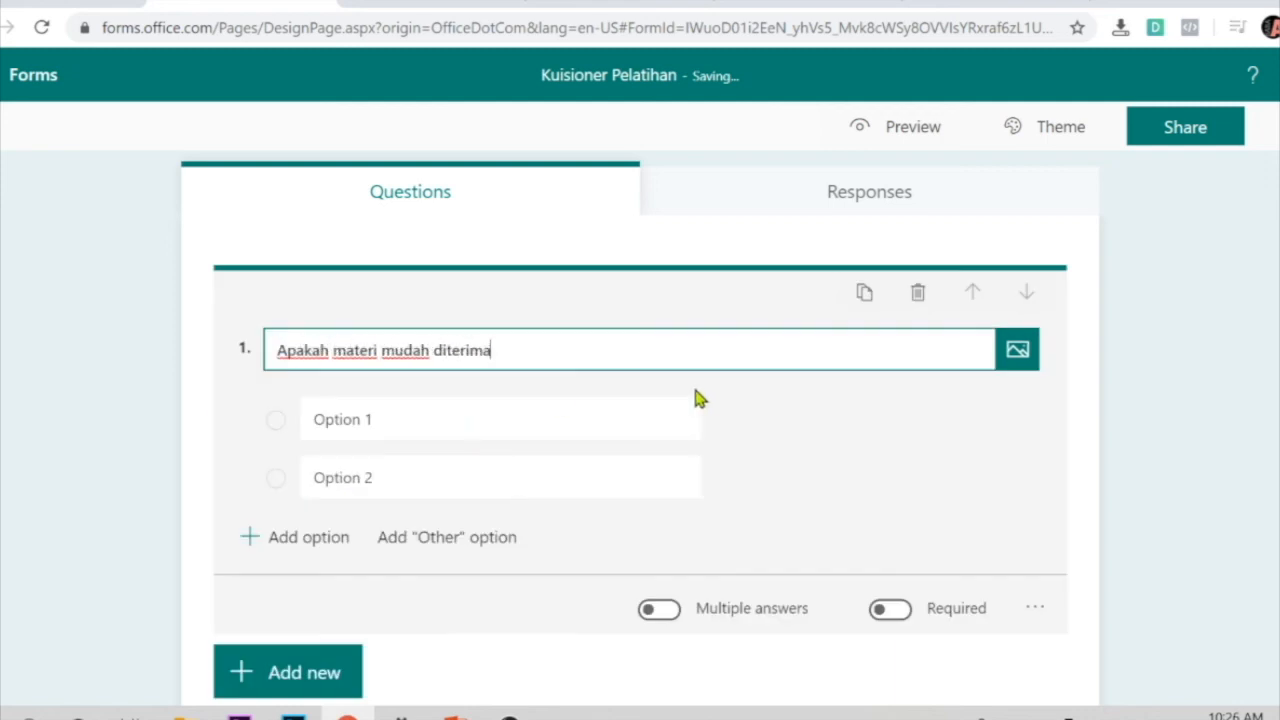
pyautogui.click(648, 413)
pyautogui.write('snngat mudah')
pyautogui.press('Return')
pyautogui.write('mudah')
pyautogui.press('Return')
pyautogui.write('tidak')
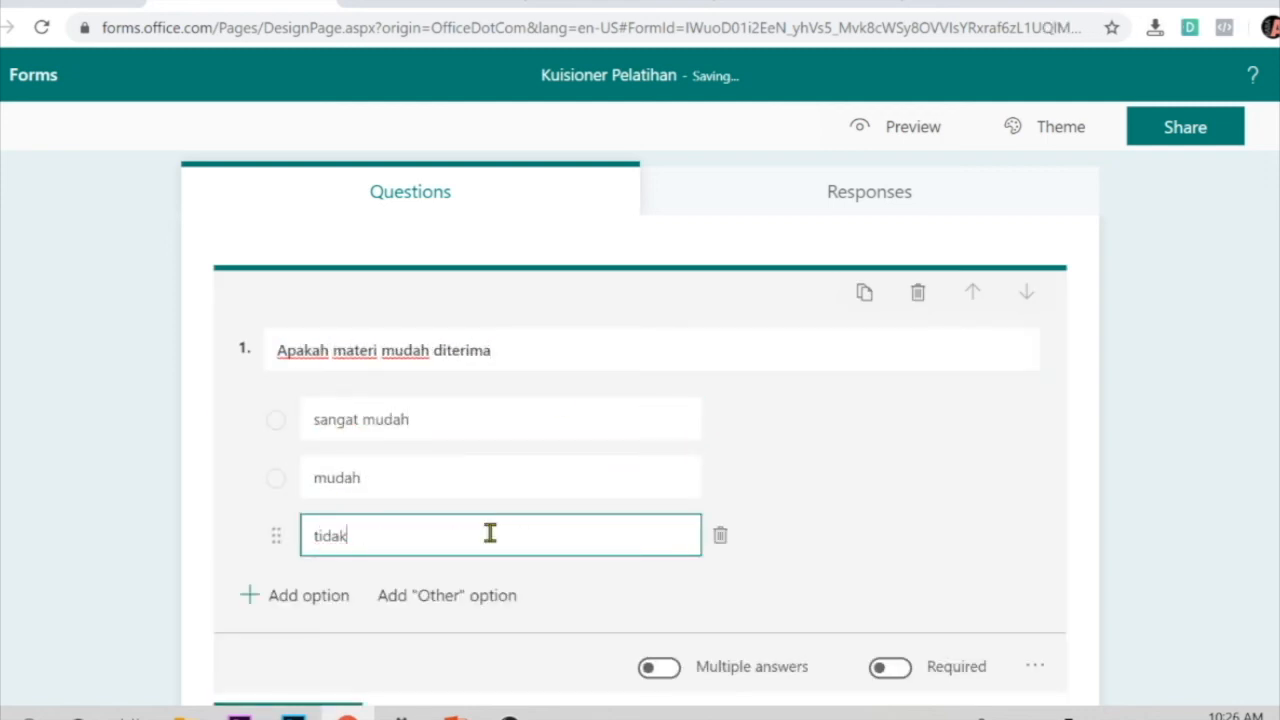
# Add a five-level star Rating question worded "Tanggapan anda terhadap narasumber" after the choice question.
pyautogui.scroll(-1, 298, 638)
pyautogui.click(298, 638)
pyautogui.scroll(-1, 727, 500)
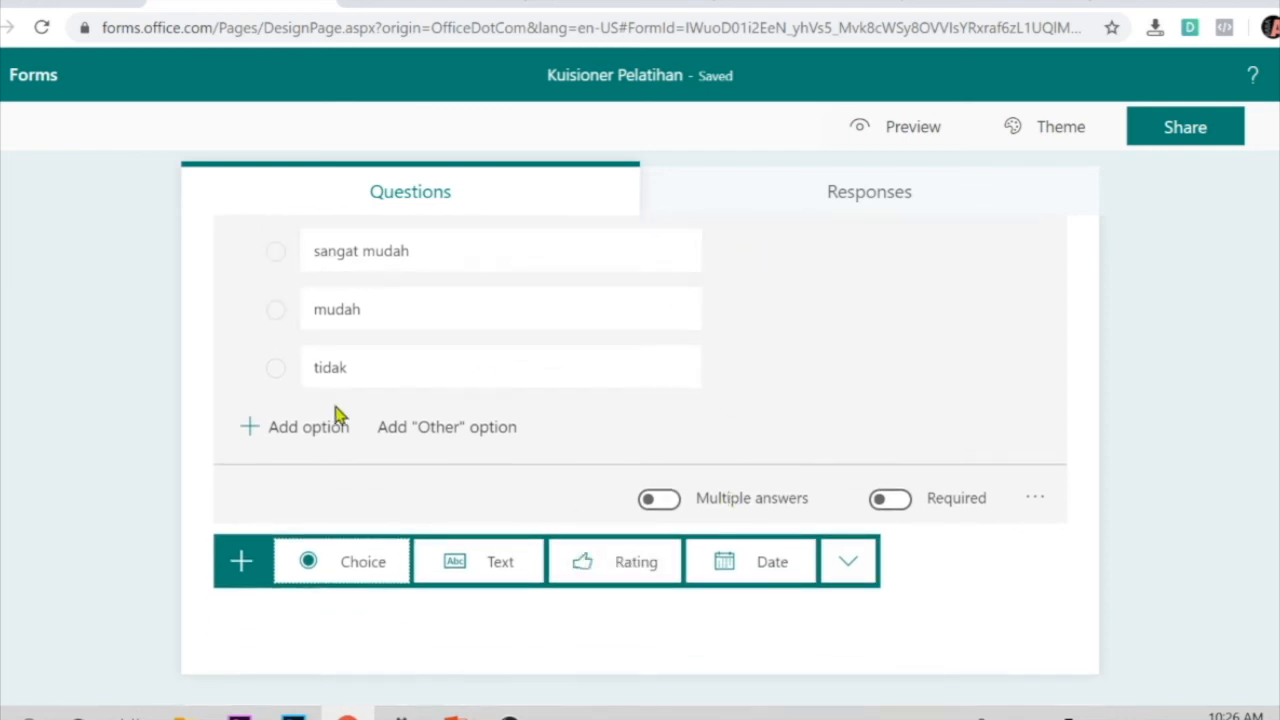
pyautogui.click(620, 553)
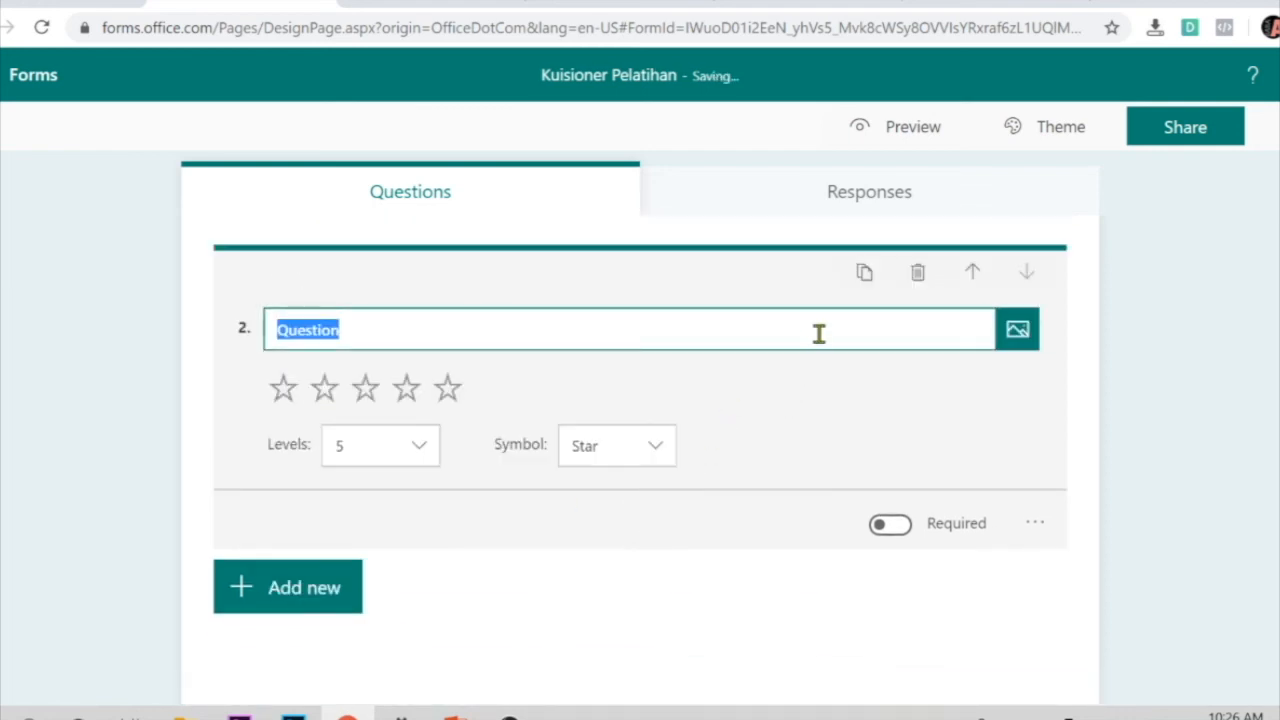
pyautogui.write('Bang')
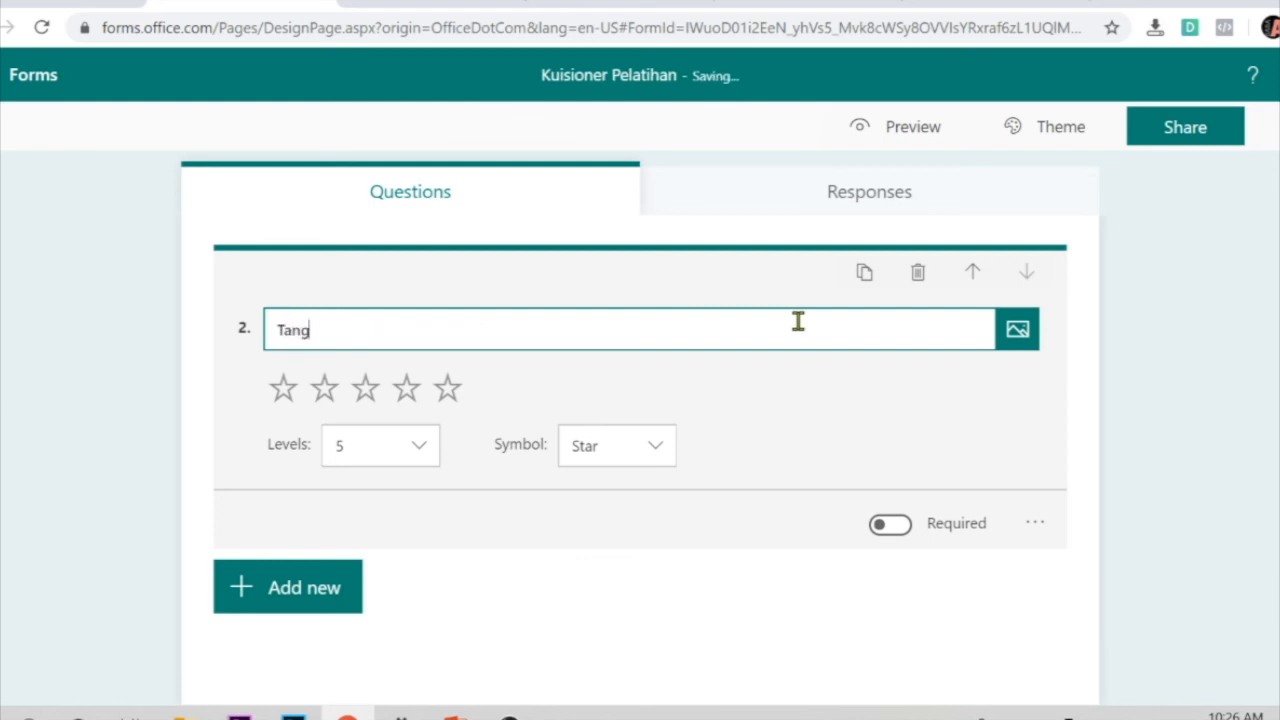
pyautogui.write('gapan anda terhadap narasumber')
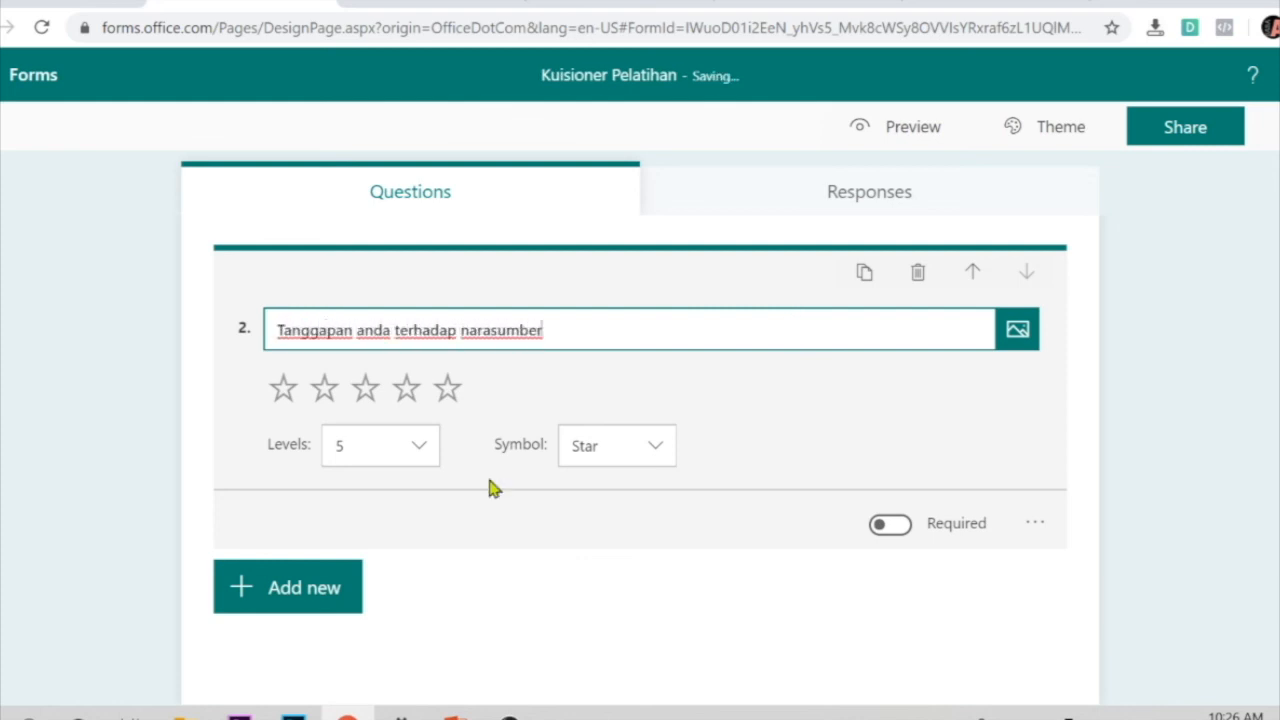
# Start adding a third question, review the form so far and examine the additional question types on offer.
pyautogui.click(297, 587)
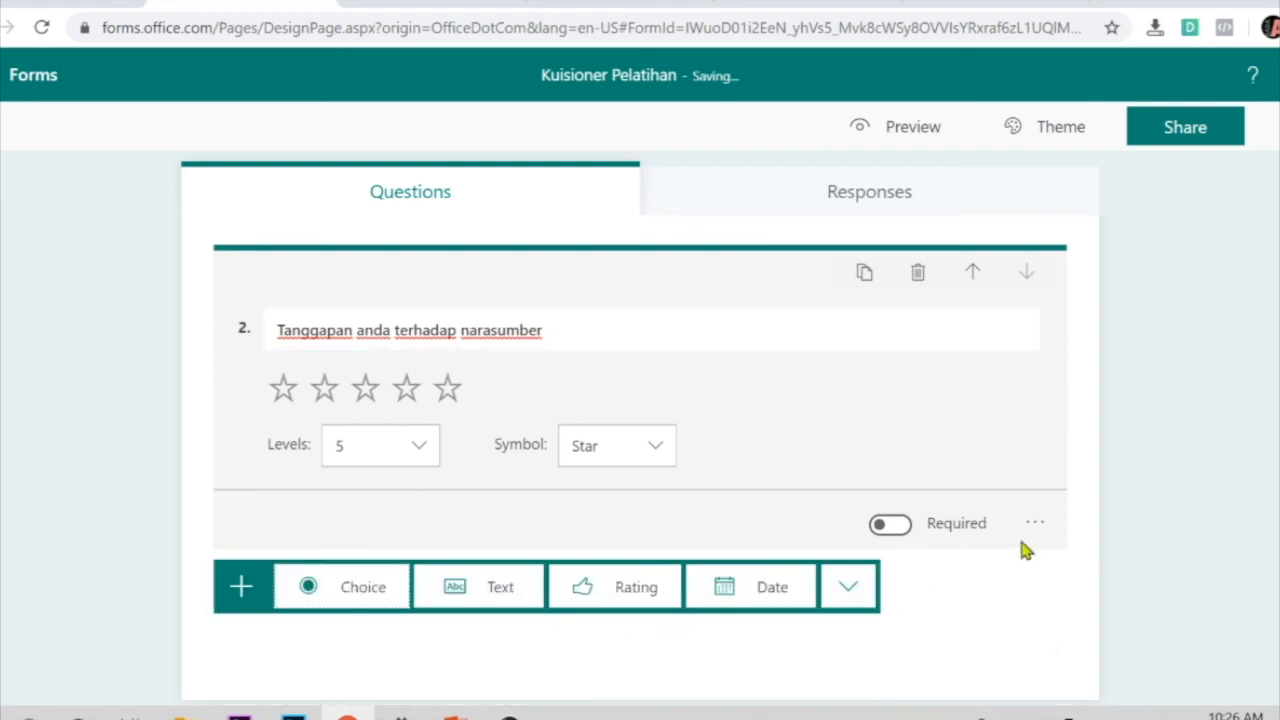
pyautogui.click(862, 594)
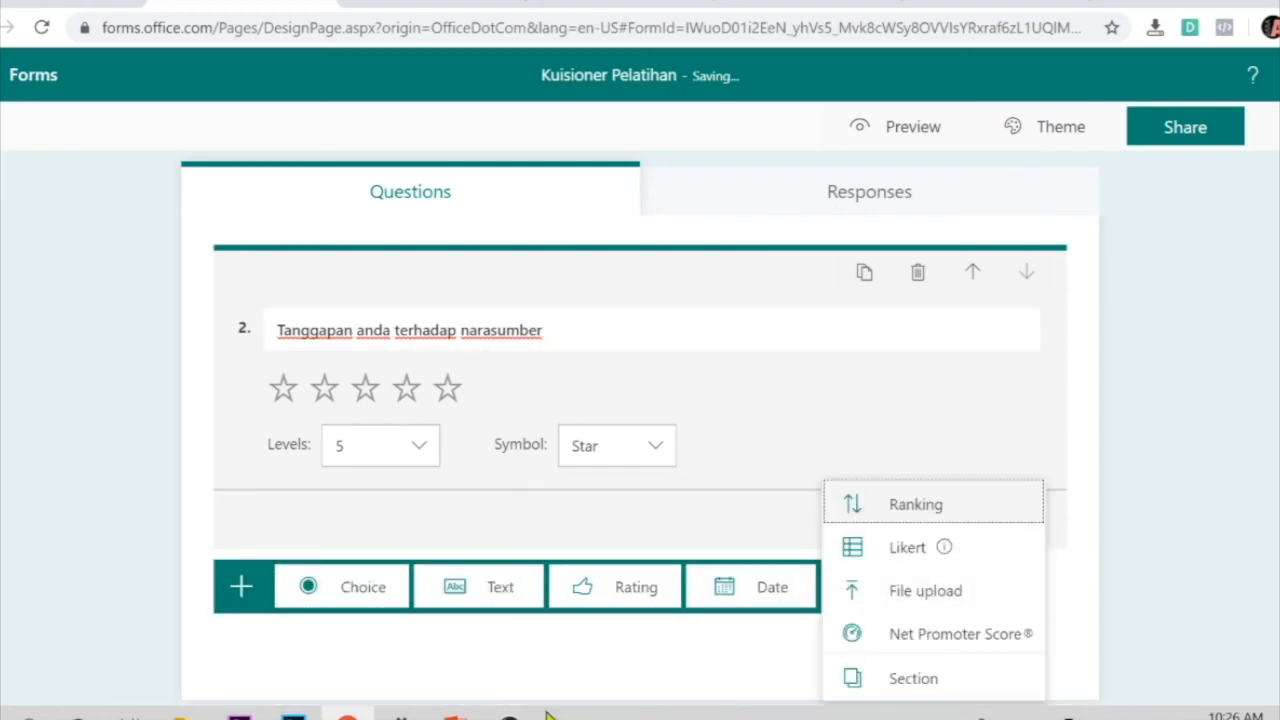
pyautogui.click(557, 665)
pyautogui.scroll(5, 914, 420)
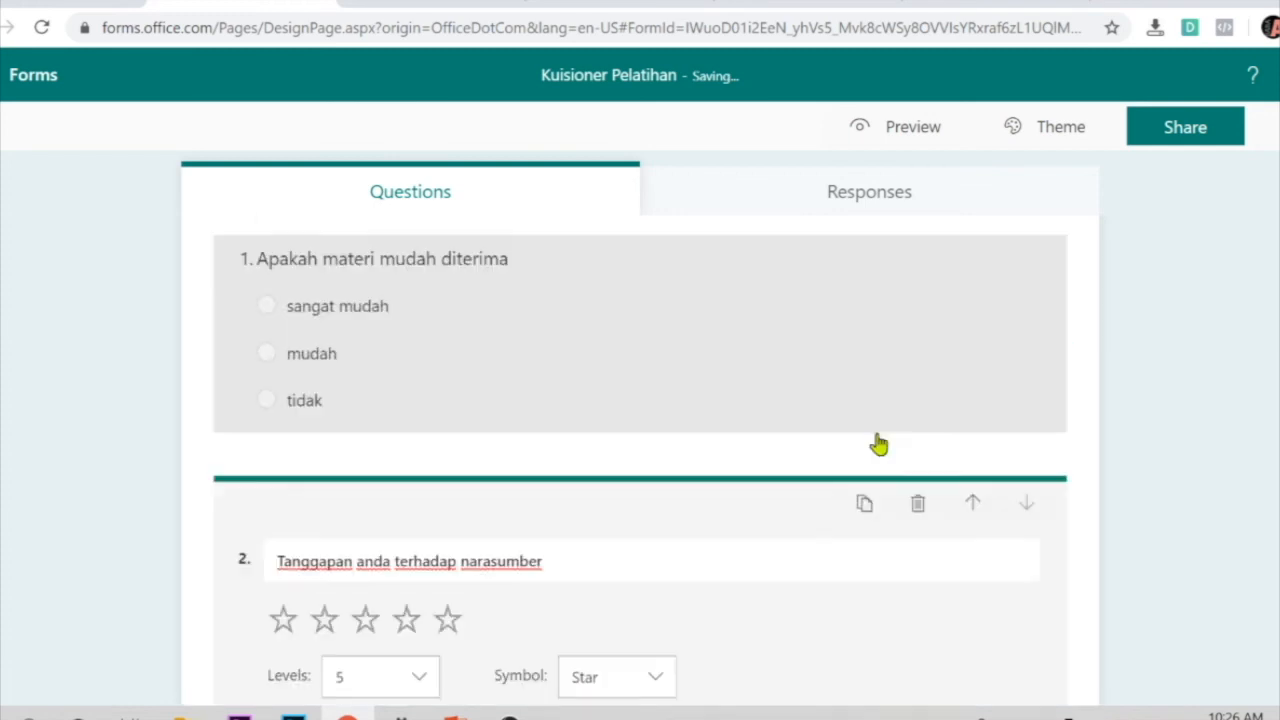
pyautogui.scroll(-5, 786, 484)
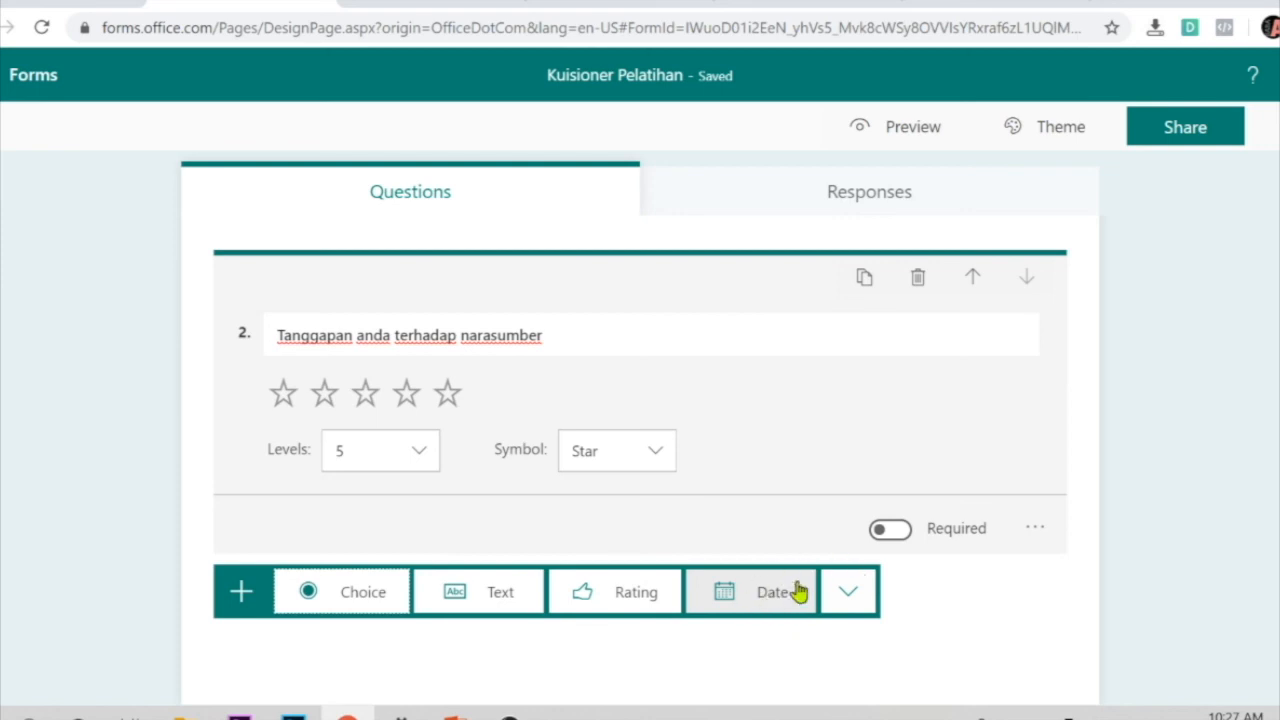
pyautogui.click(846, 593)
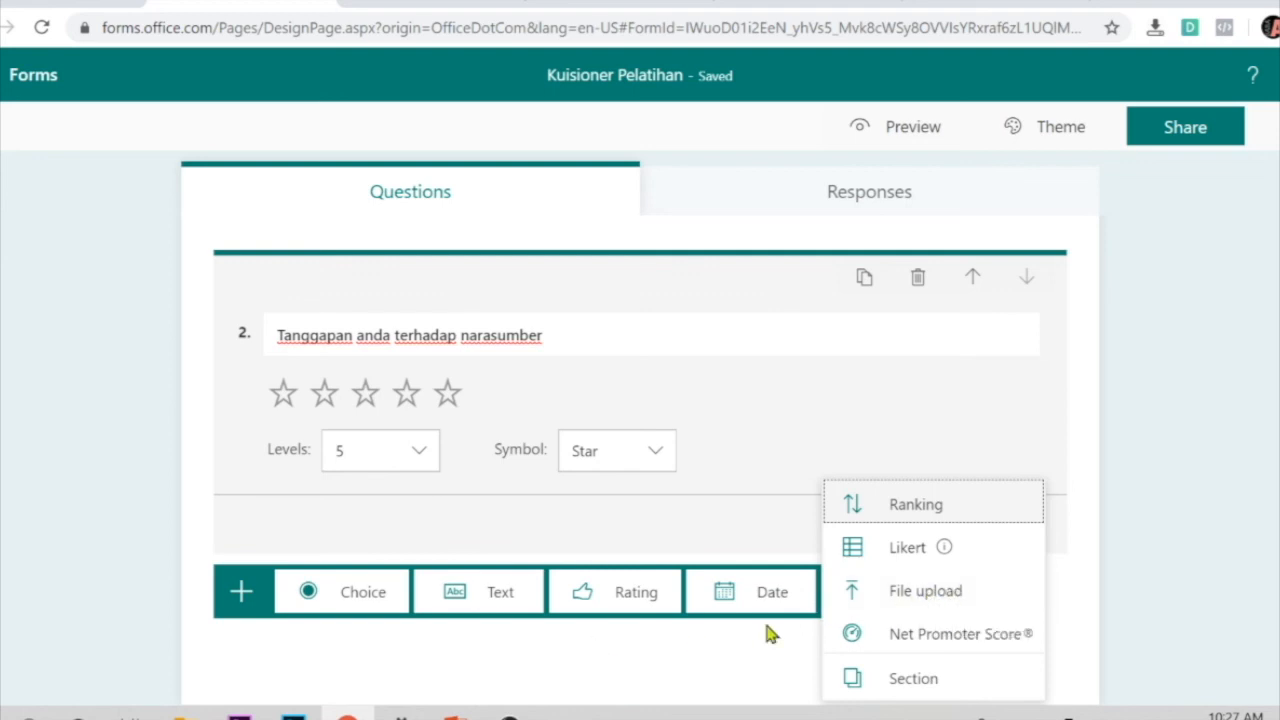
# Preview the questionnaire, answer it with "sangat mudah" and a four-star rating, and submit the trial response.
pyautogui.click(1174, 535)
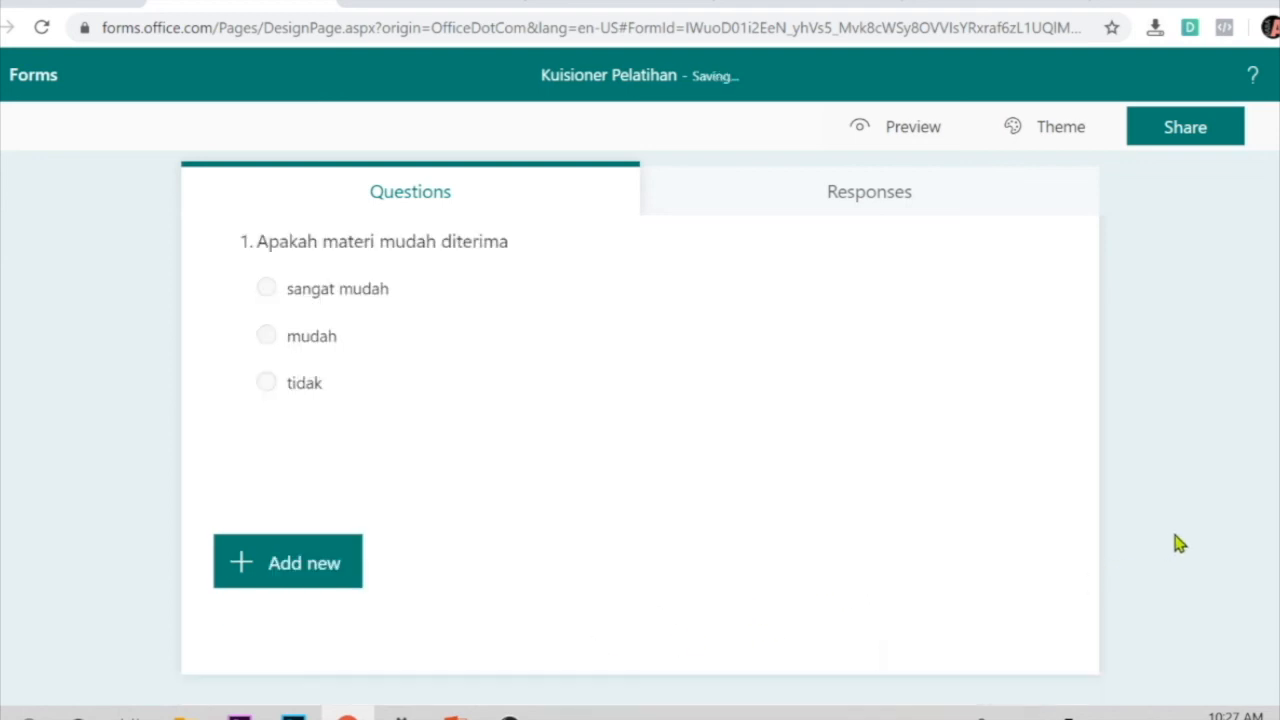
pyautogui.scroll(3, 545, 490)
pyautogui.scroll(-3, 620, 535)
pyautogui.scroll(3, 635, 490)
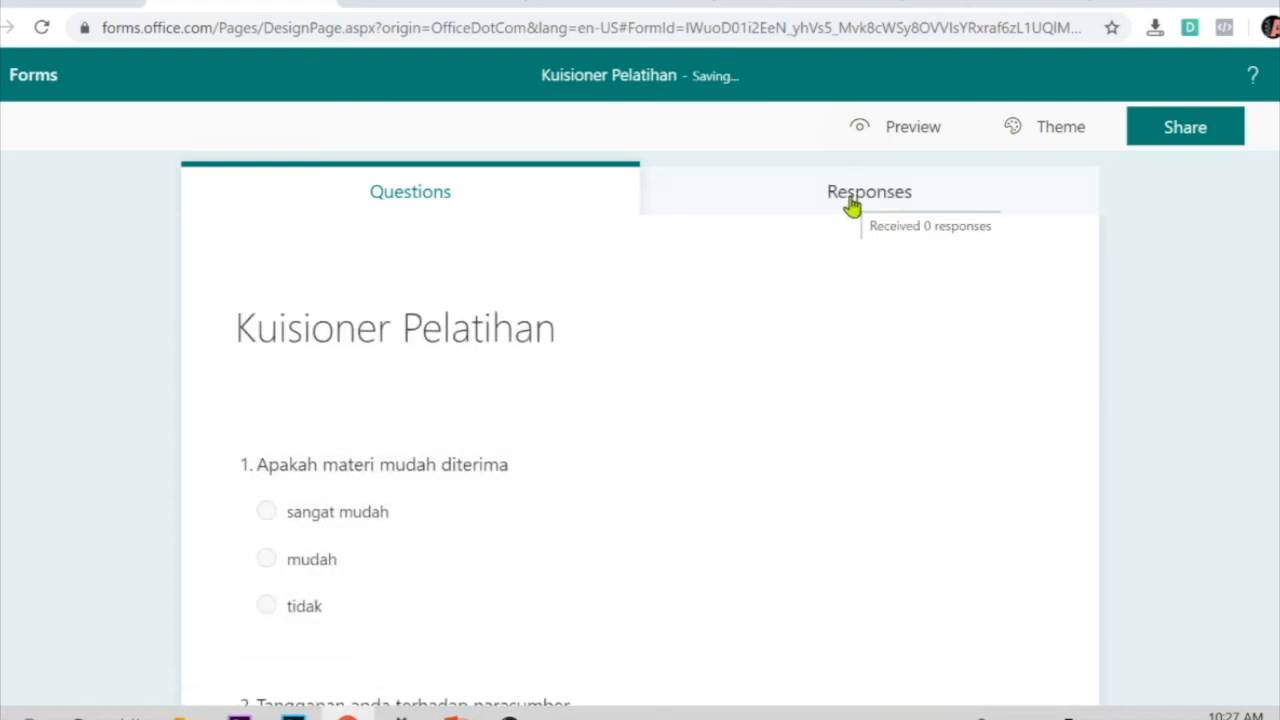
pyautogui.click(889, 134)
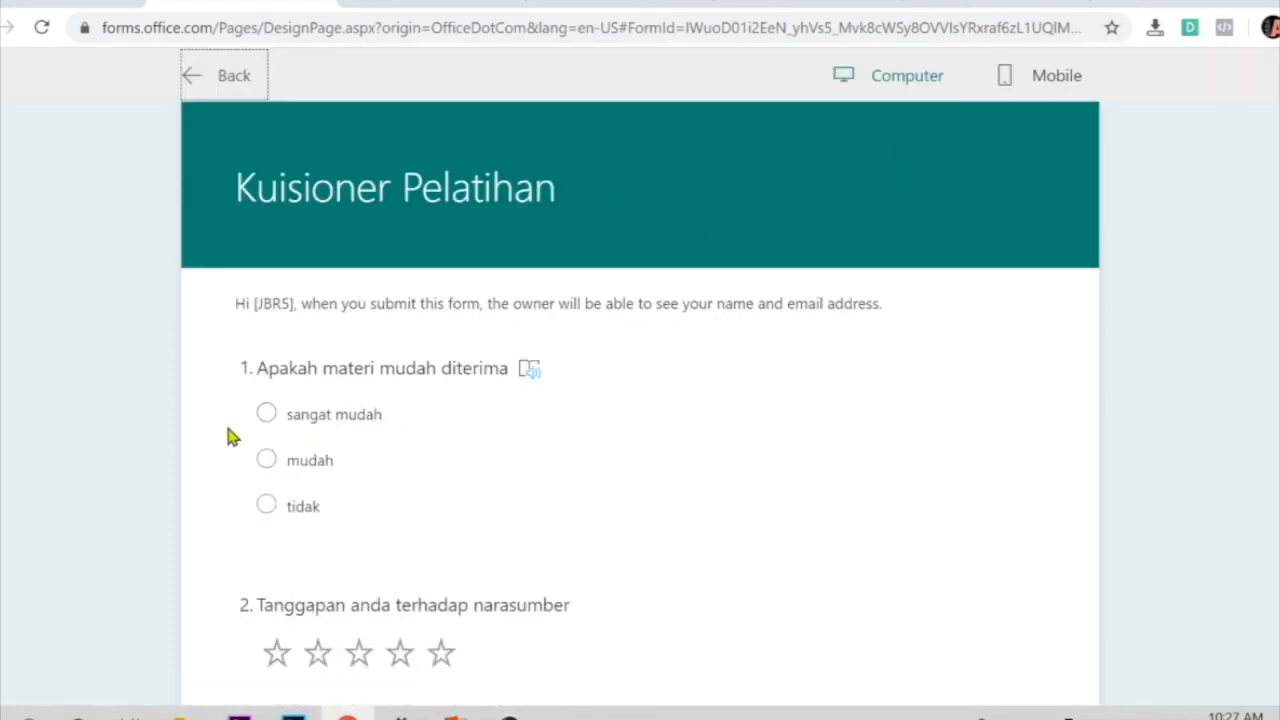
pyautogui.click(277, 418)
pyautogui.scroll(-2, 634, 471)
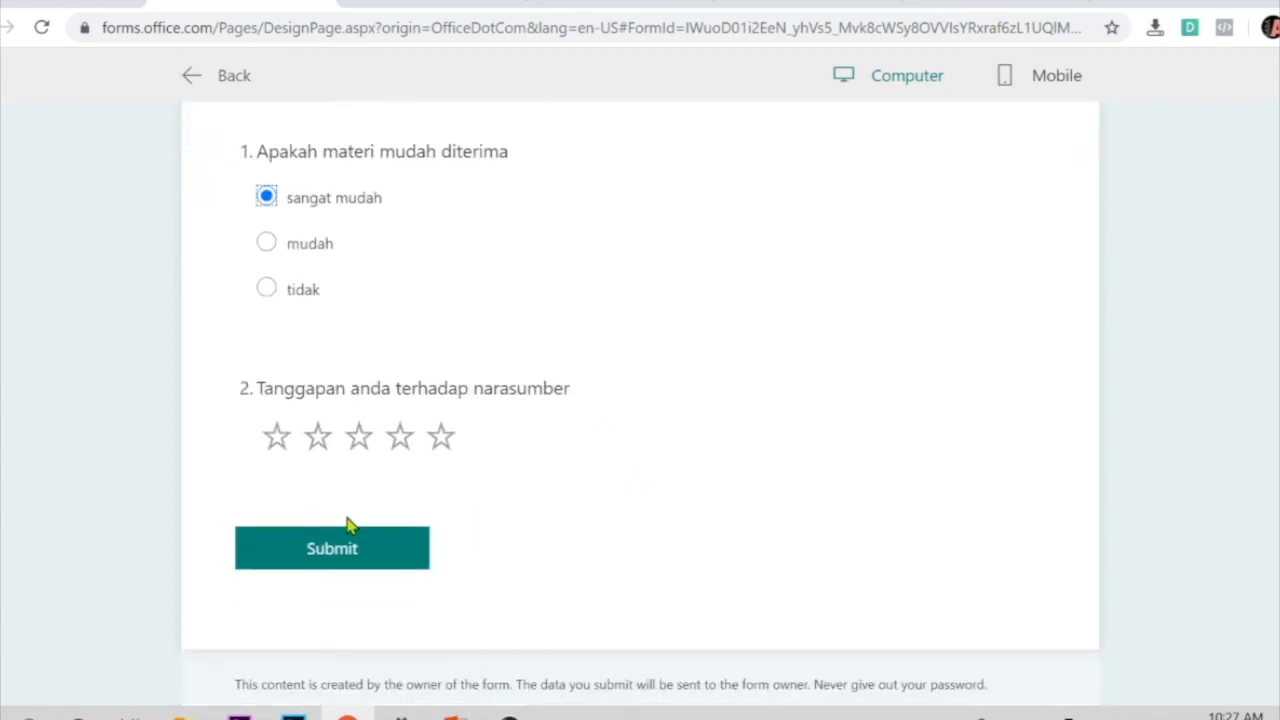
pyautogui.click(408, 447)
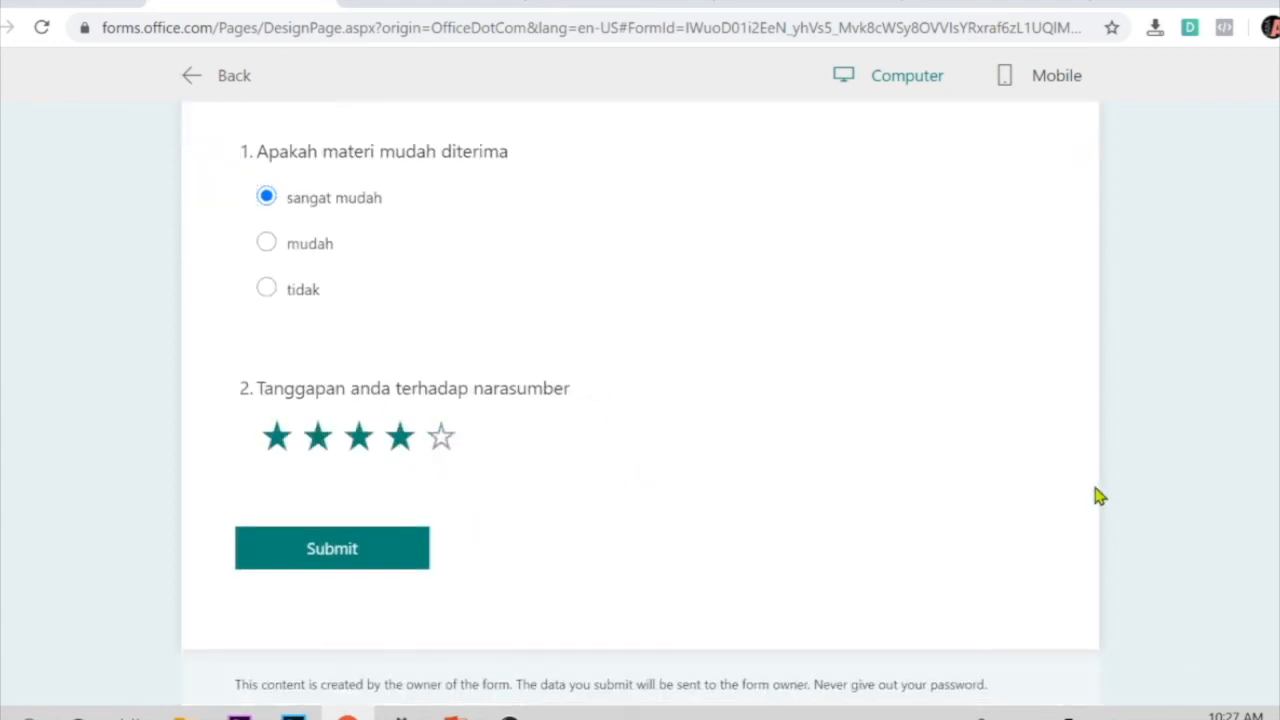
pyautogui.click(382, 564)
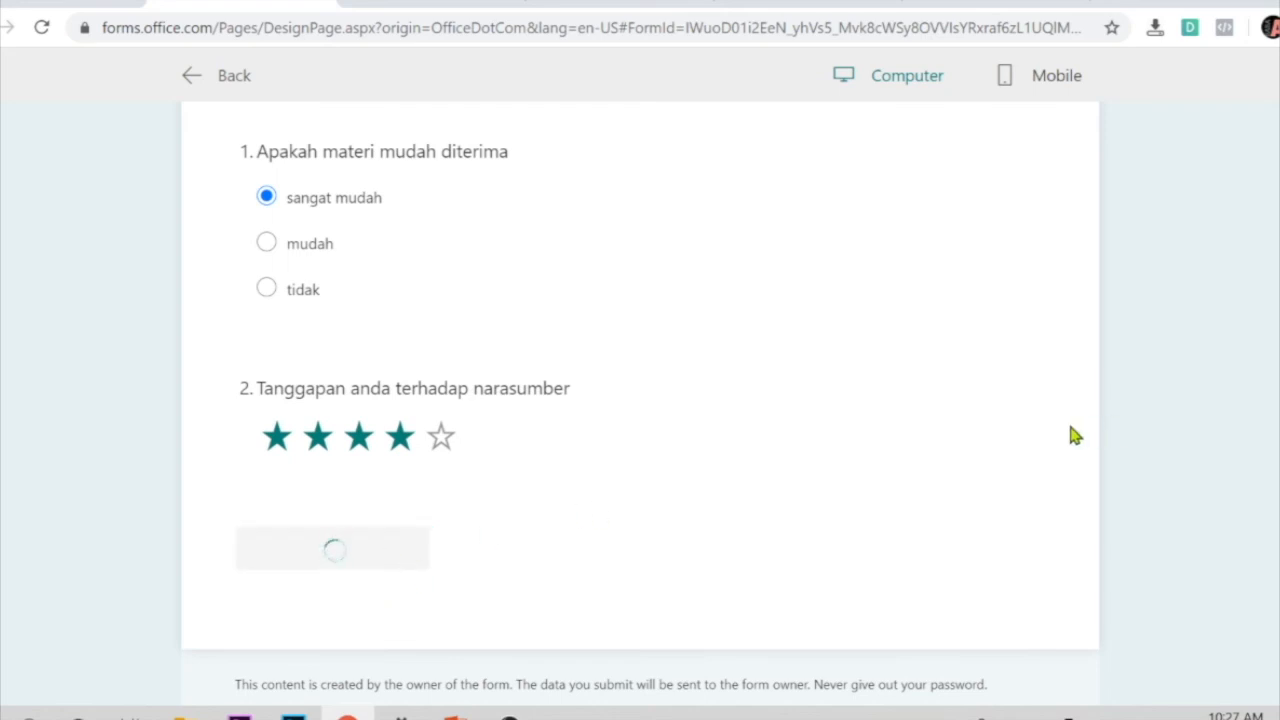
# Leave the preview and examine the response summary and the results chart for the first question.
pyautogui.click(193, 78)
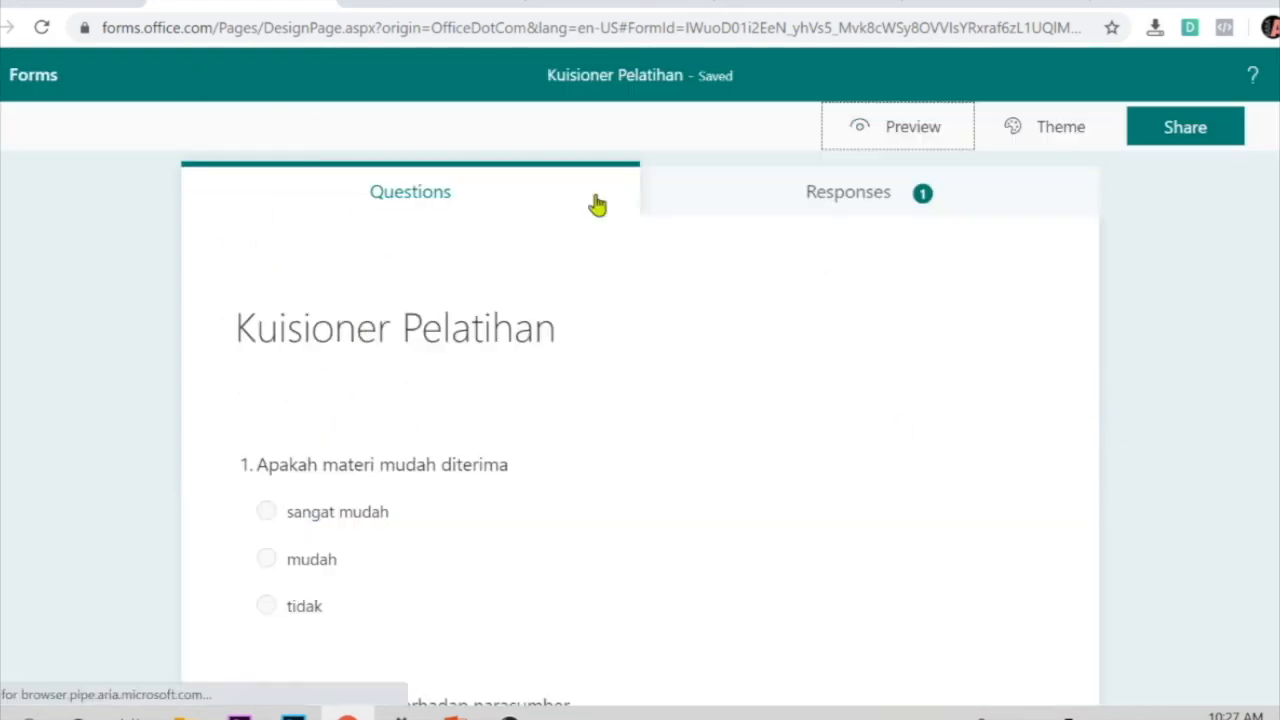
pyautogui.click(845, 205)
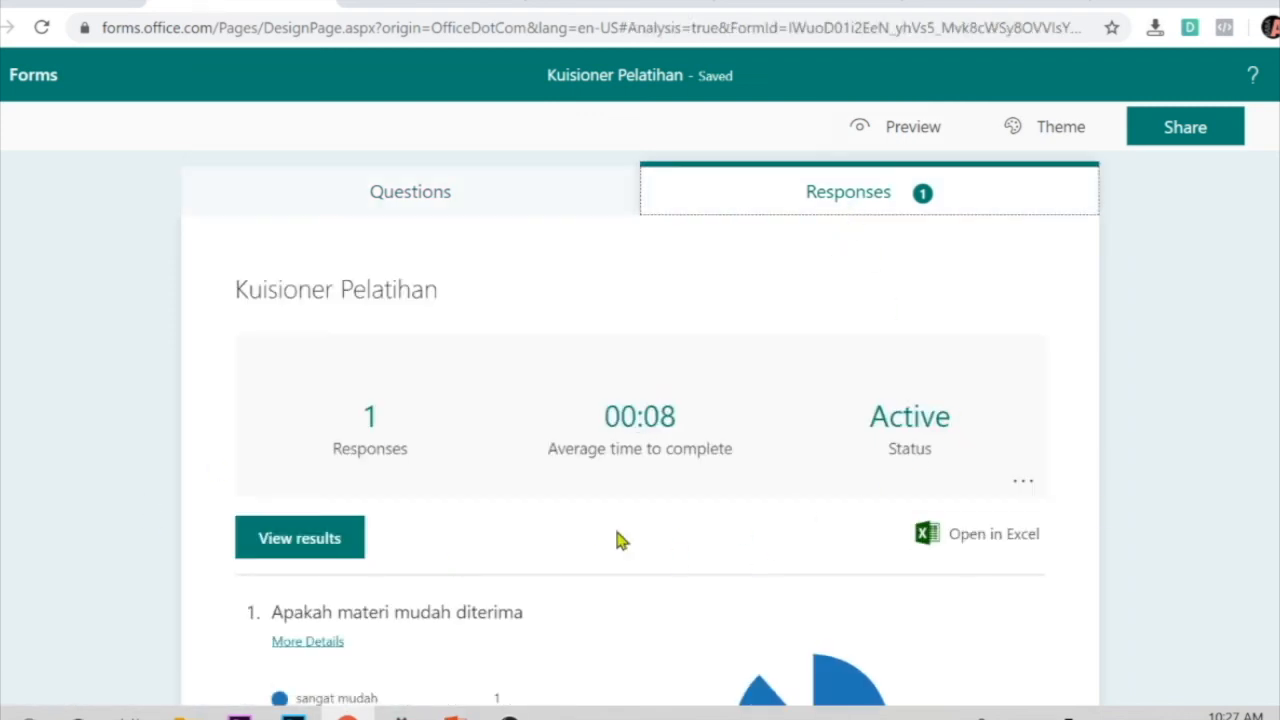
pyautogui.scroll(-3, 783, 564)
pyautogui.scroll(2, 420, 520)
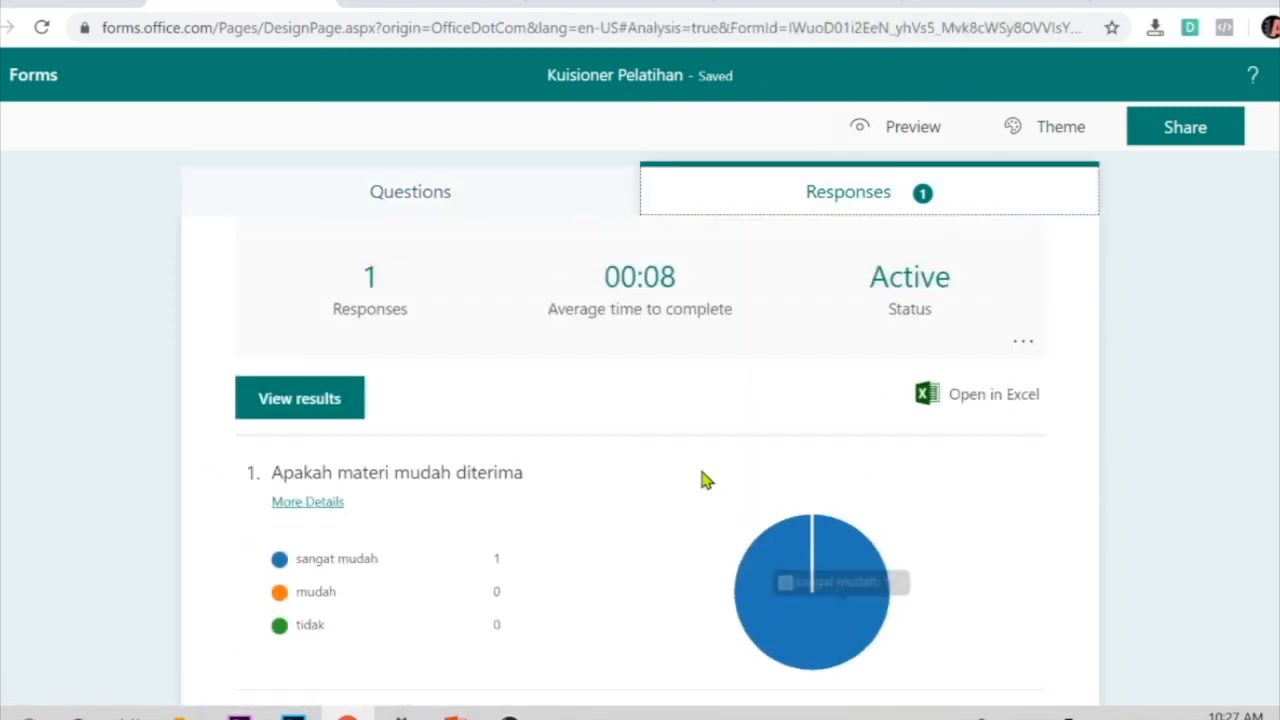
# Return to the questions, allow anyone with the link to respond and copy the questionnaire's sharing link.
pyautogui.click(451, 207)
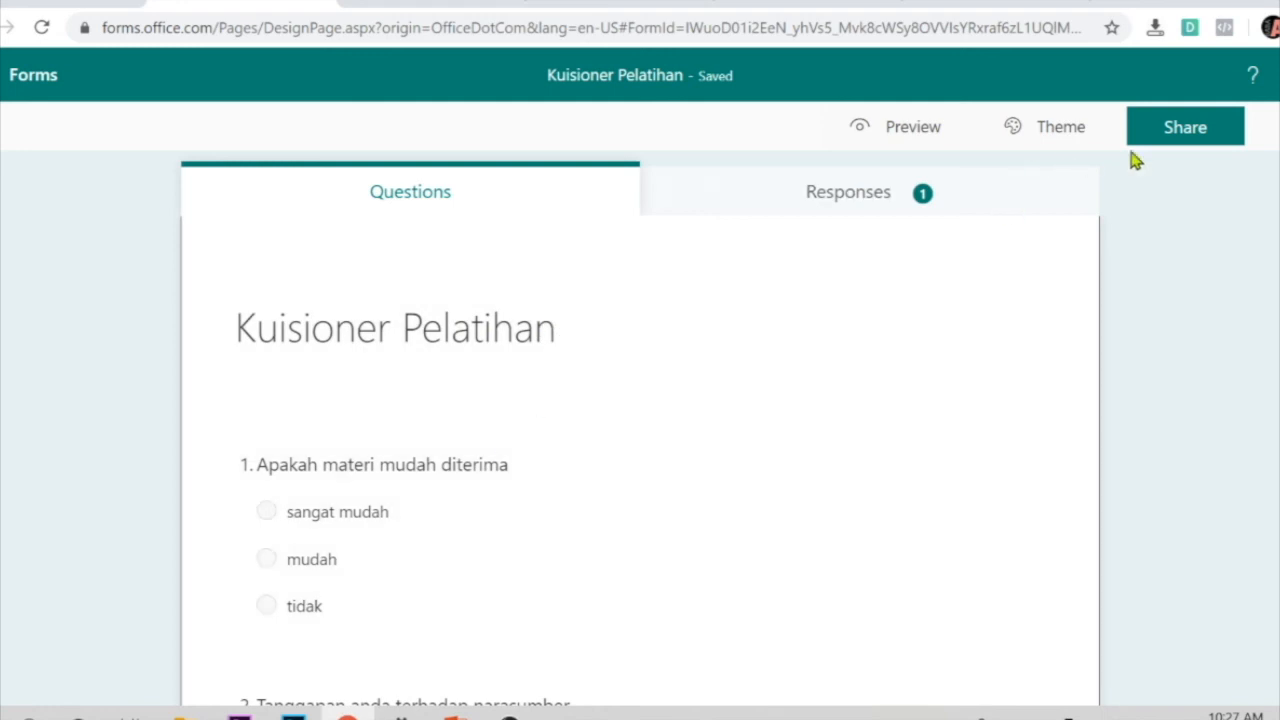
pyautogui.click(1152, 140)
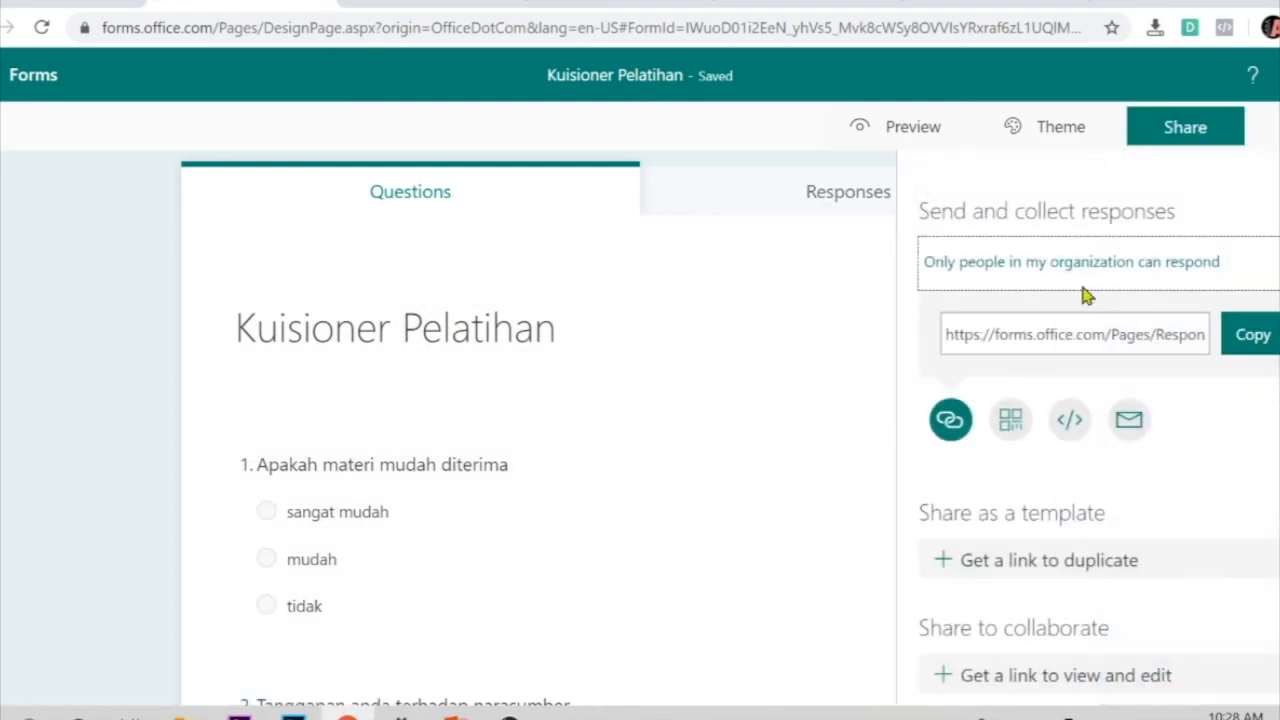
pyautogui.click(1106, 270)
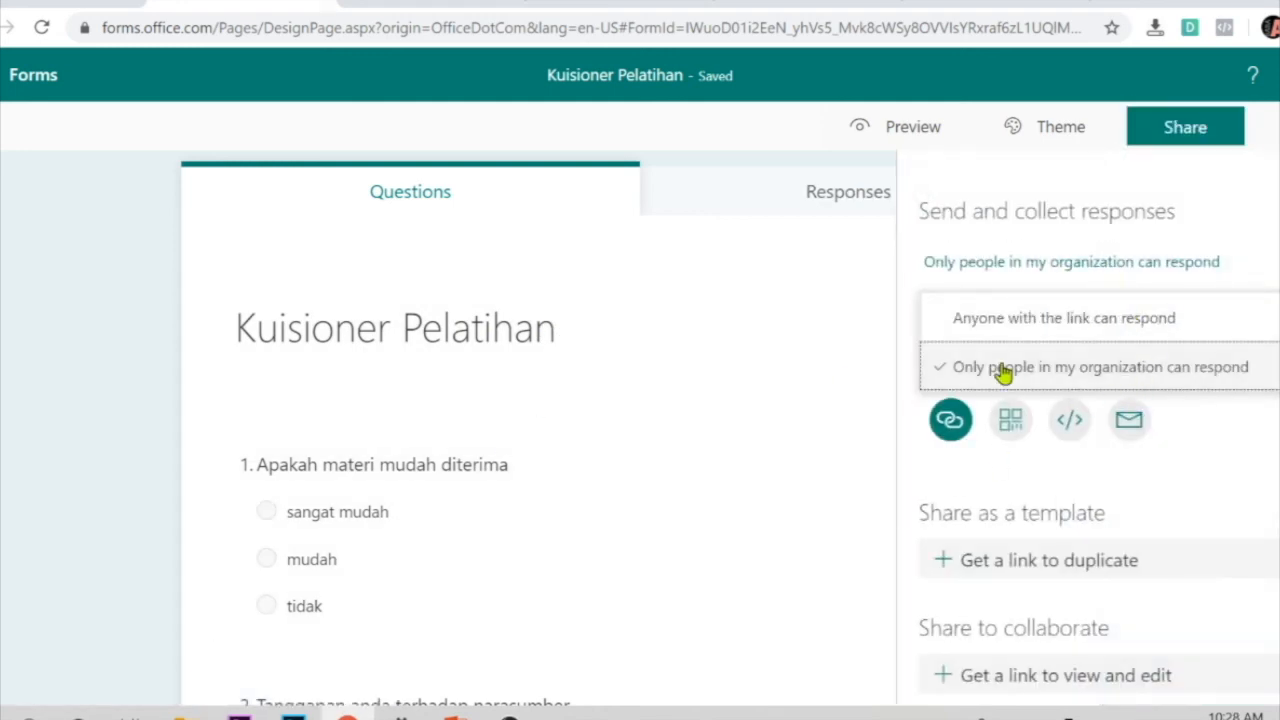
pyautogui.click(1080, 320)
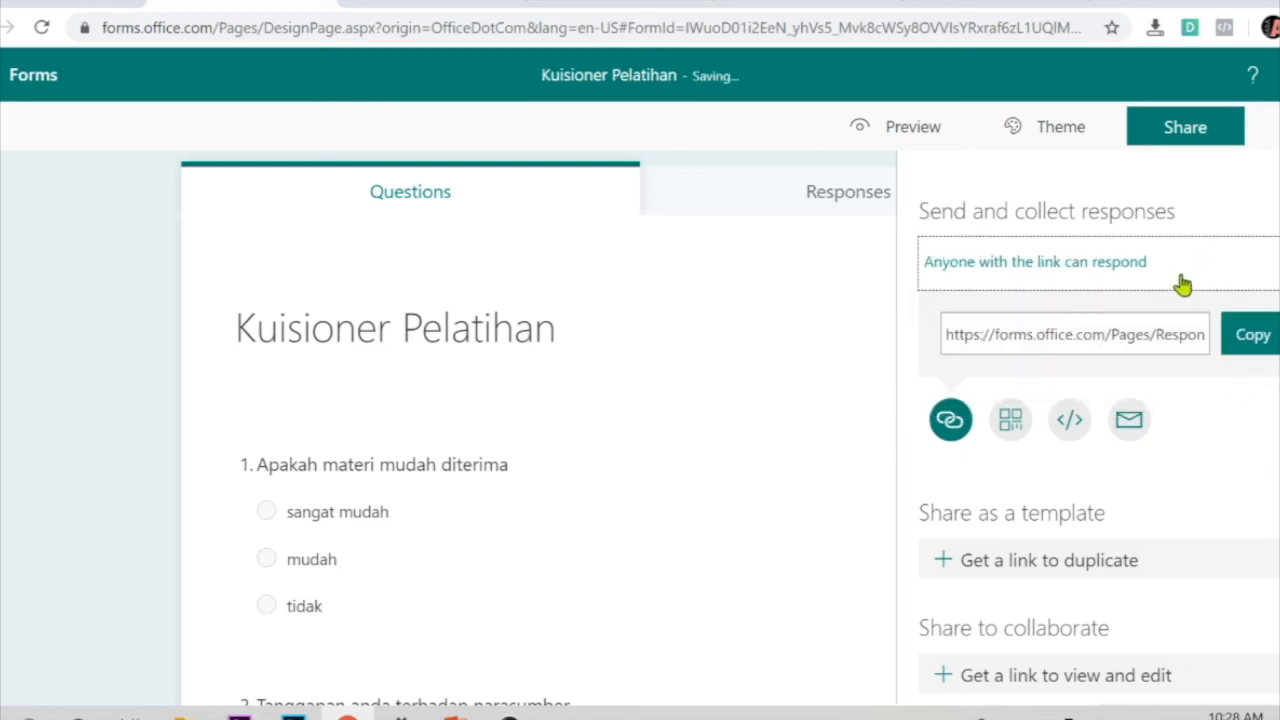
pyautogui.click(1252, 336)
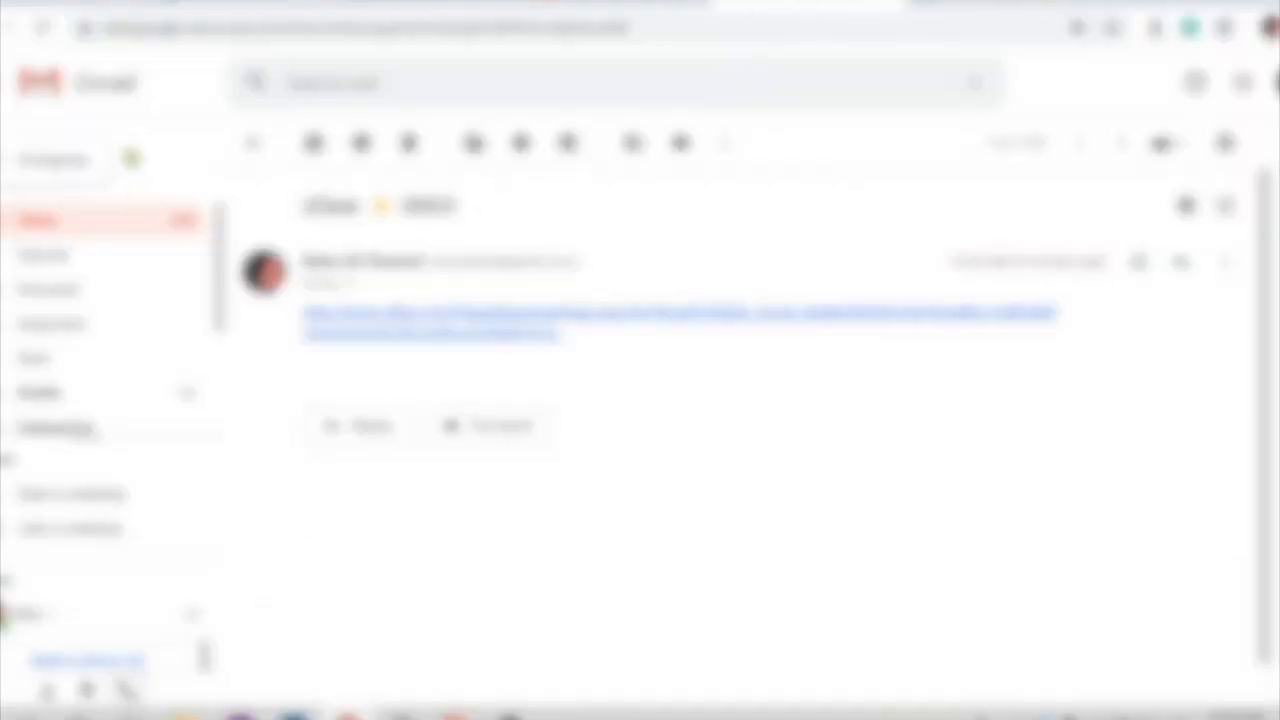
# Switch to Gmail, compose a message with a recipient and subject, paste the questionnaire link into the body and send it.
pyautogui.click(55, 160)
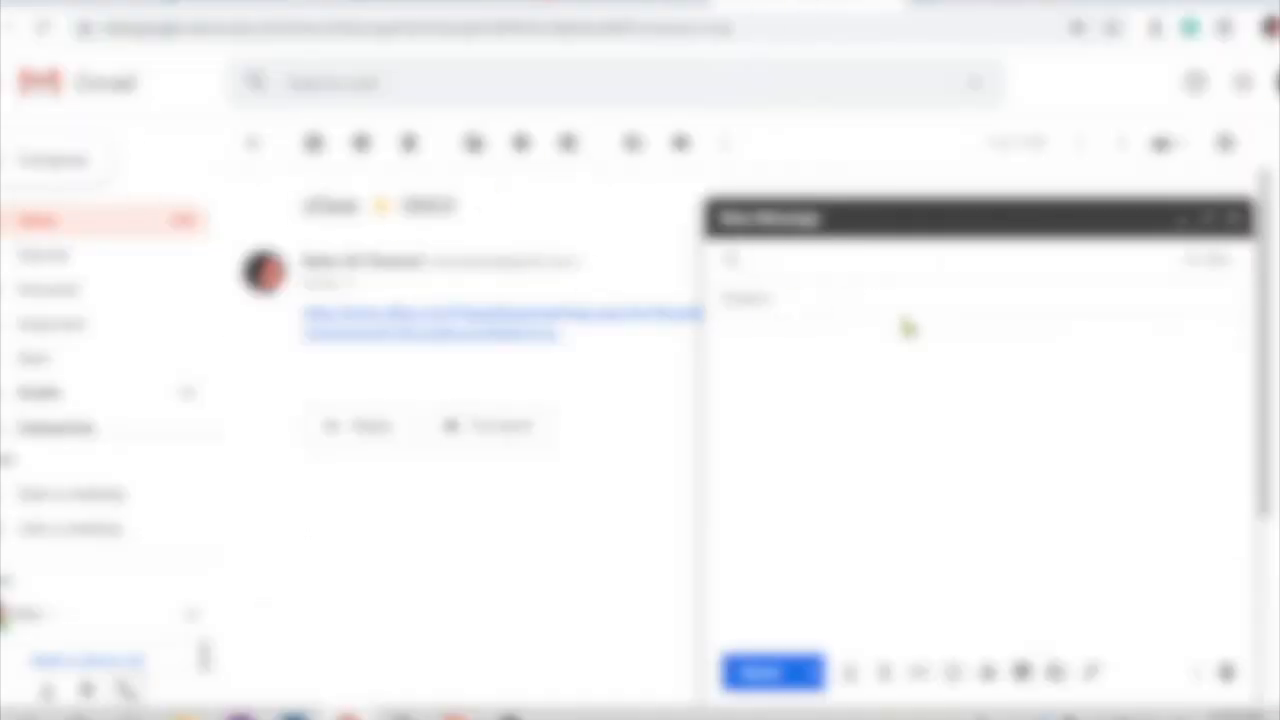
pyautogui.write('r')
pyautogui.click(905, 325)
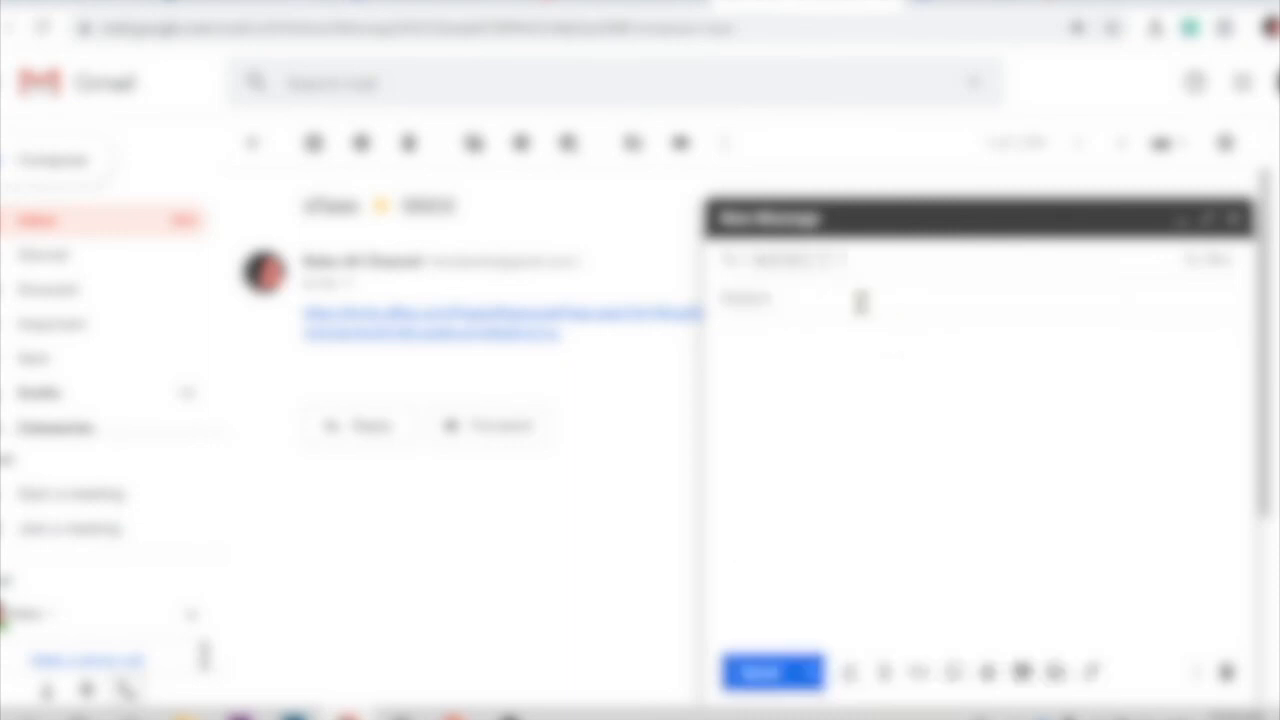
pyautogui.click(861, 302)
pyautogui.write('Fir')
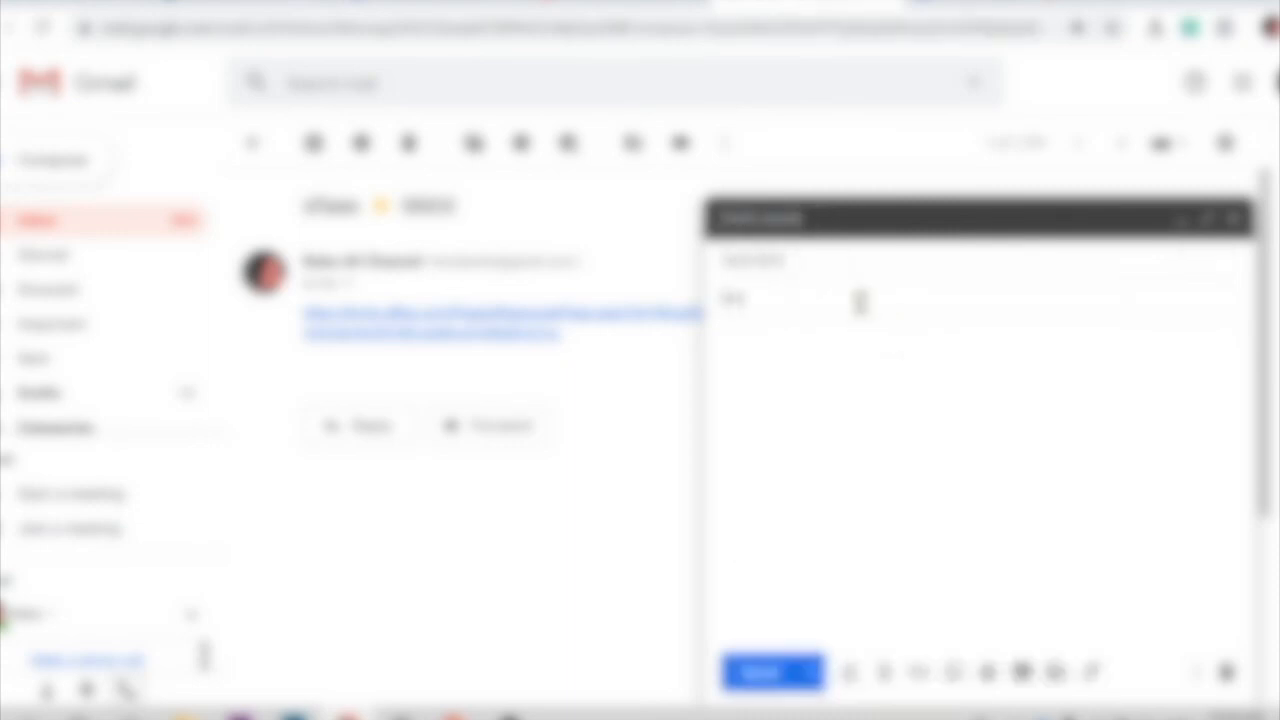
pyautogui.click(857, 355)
pyautogui.hotkey('ctrl', 'v')
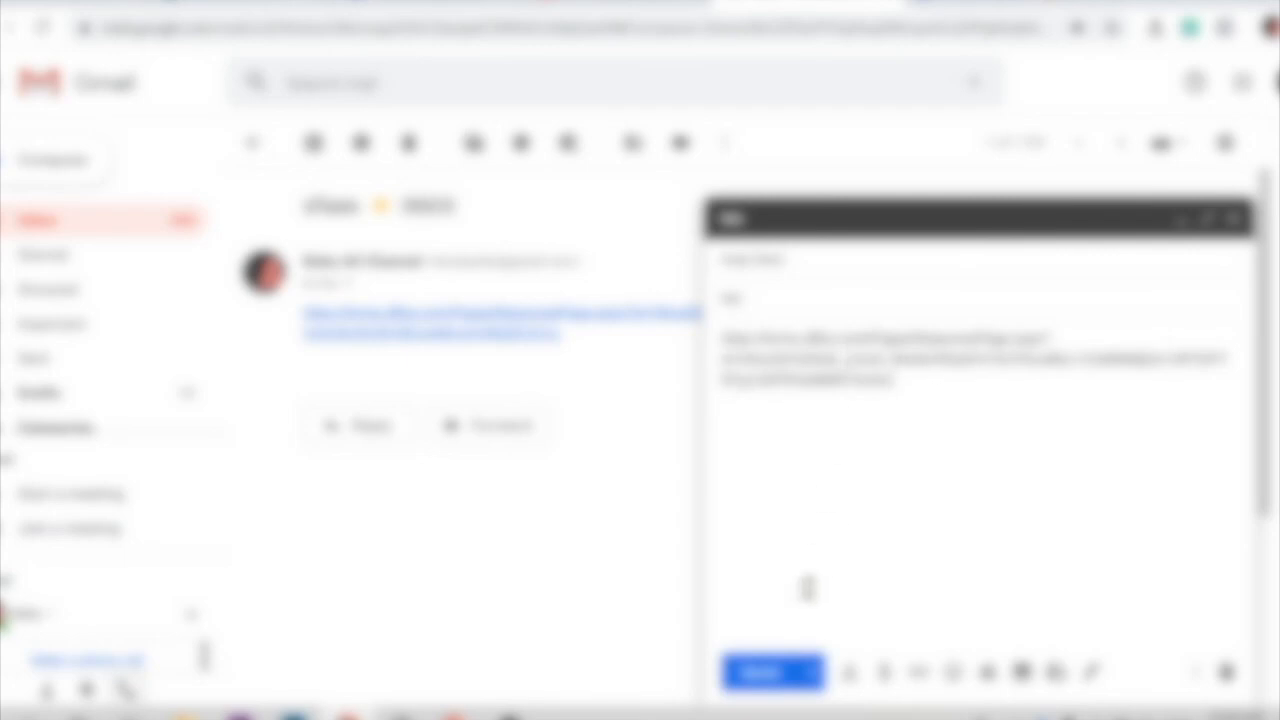
pyautogui.click(766, 673)
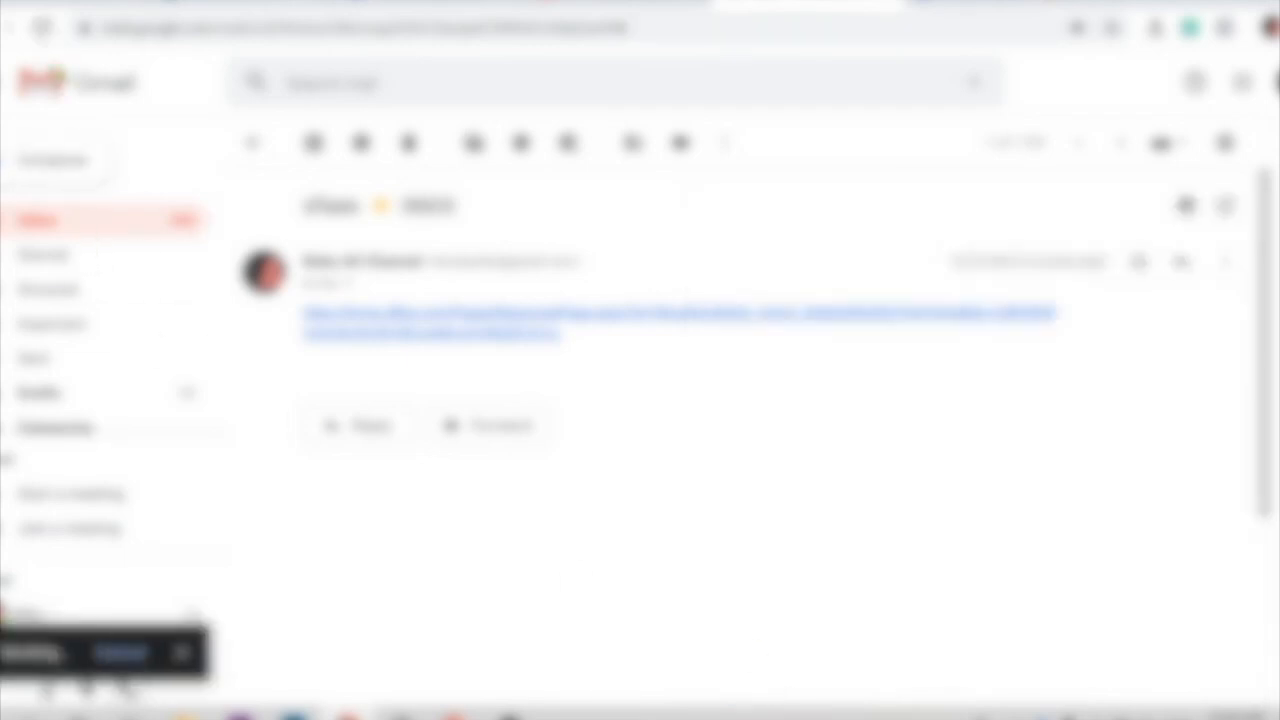
# Open the received message in the inbox, follow its questionnaire link and look through the respondent's form.
pyautogui.click(45, 228)
pyautogui.click(664, 255)
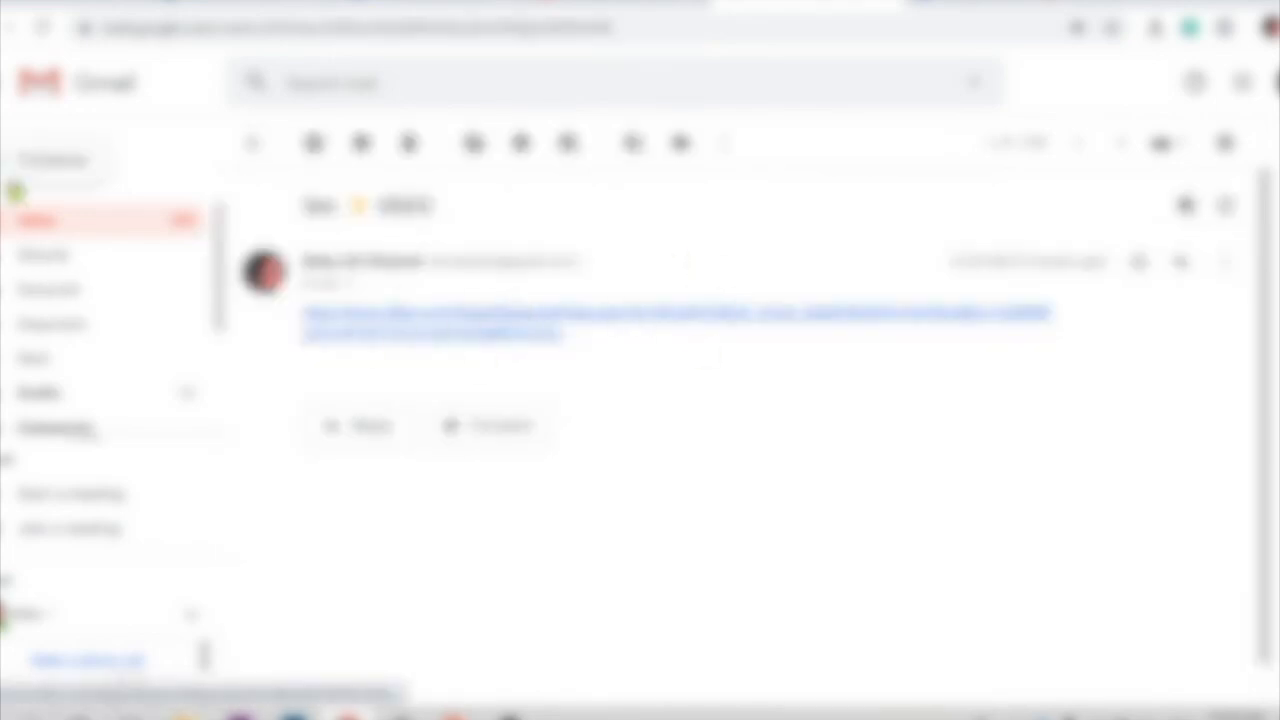
pyautogui.click(613, 328)
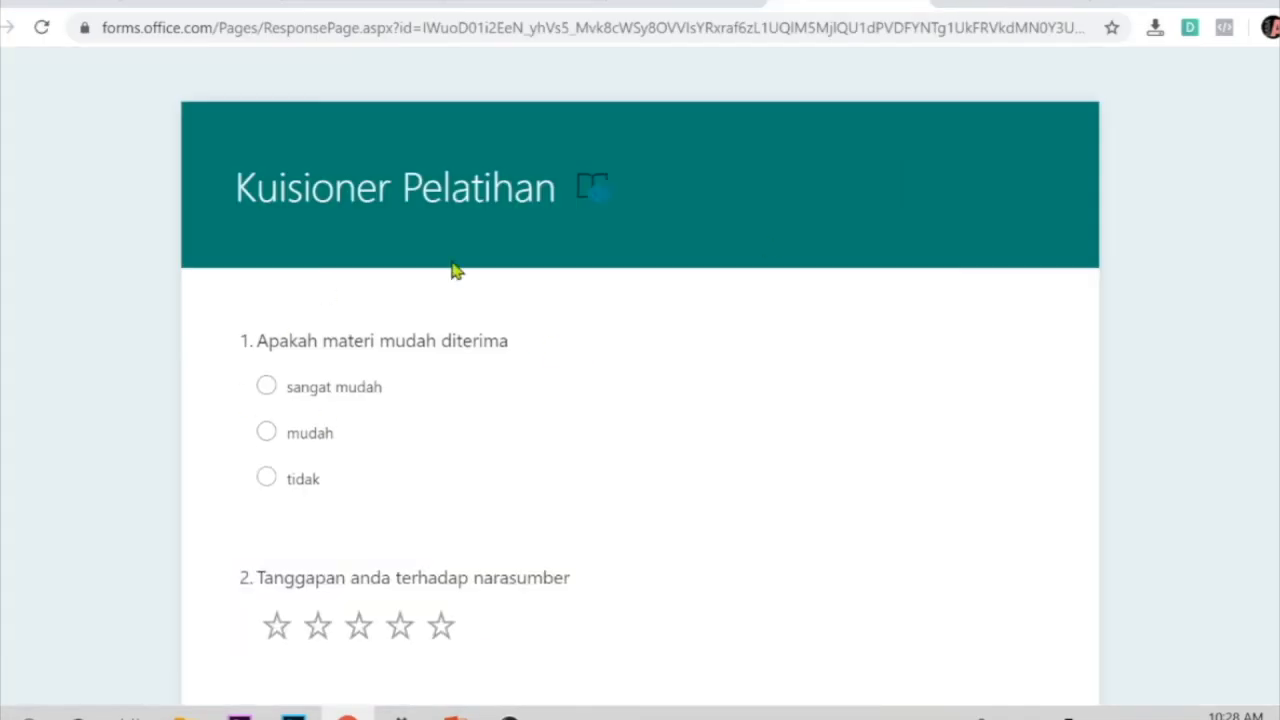
pyautogui.scroll(-3, 606, 490)
pyautogui.scroll(3, 570, 500)
pyautogui.scroll(-1, 486, 517)
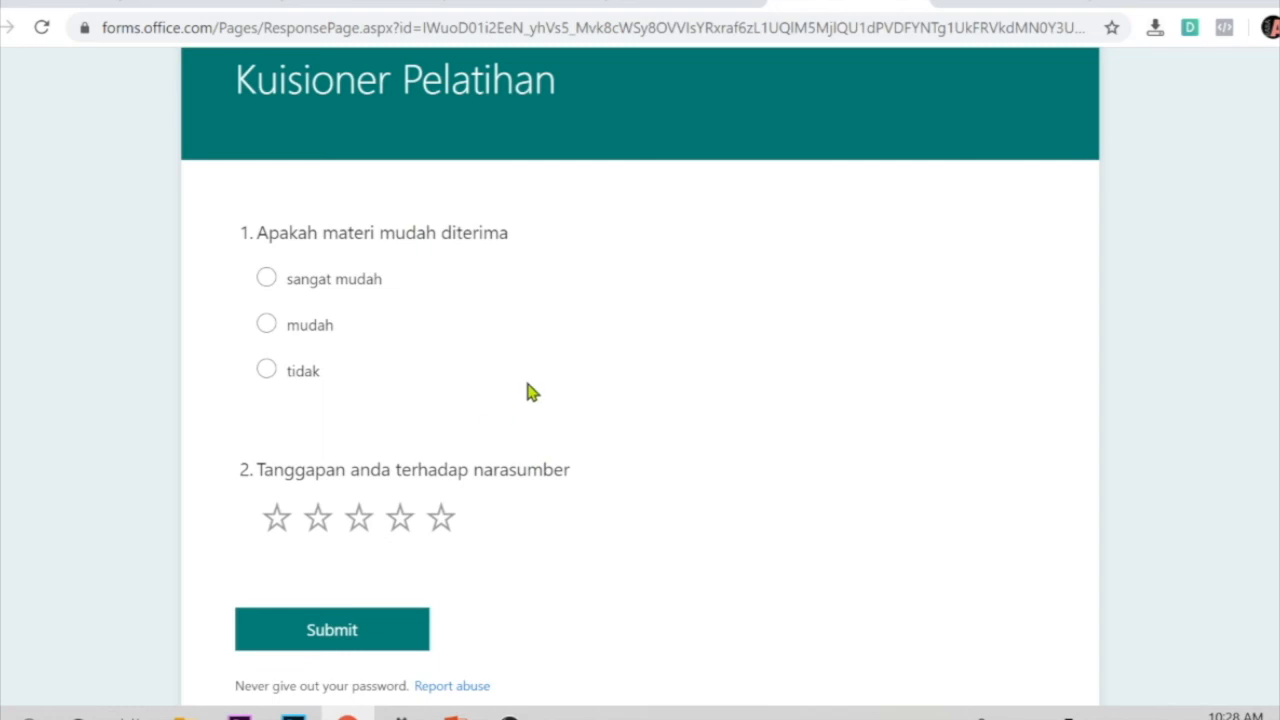